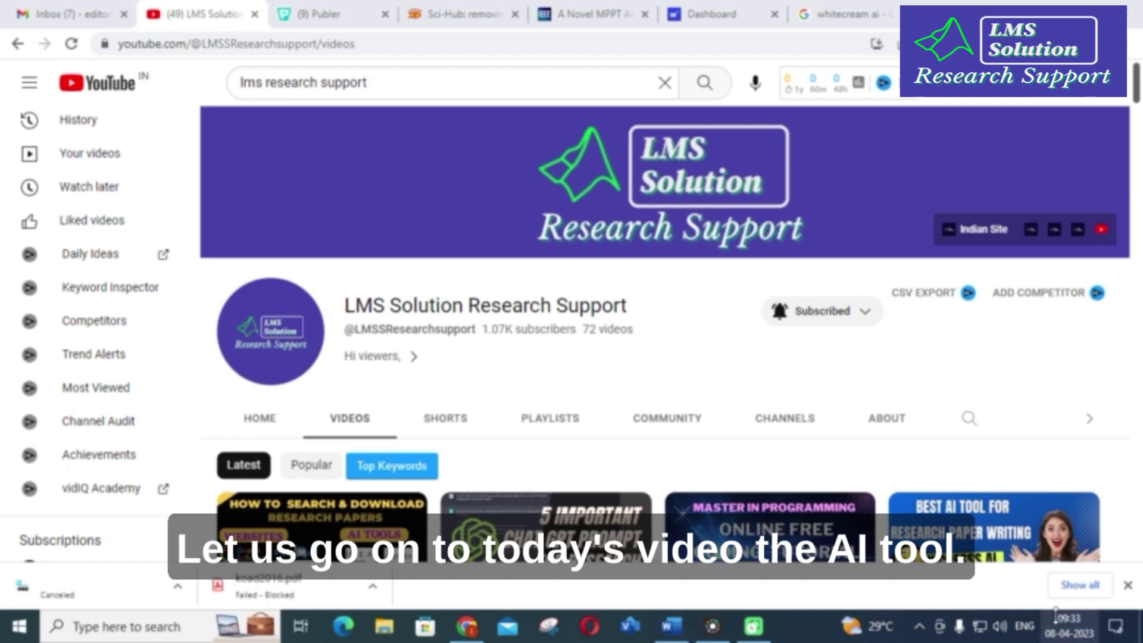
Step: Switch from the whitecream ai search results to the Writecream dashboard tab
{"action": "key", "text": "ctrl+9"}
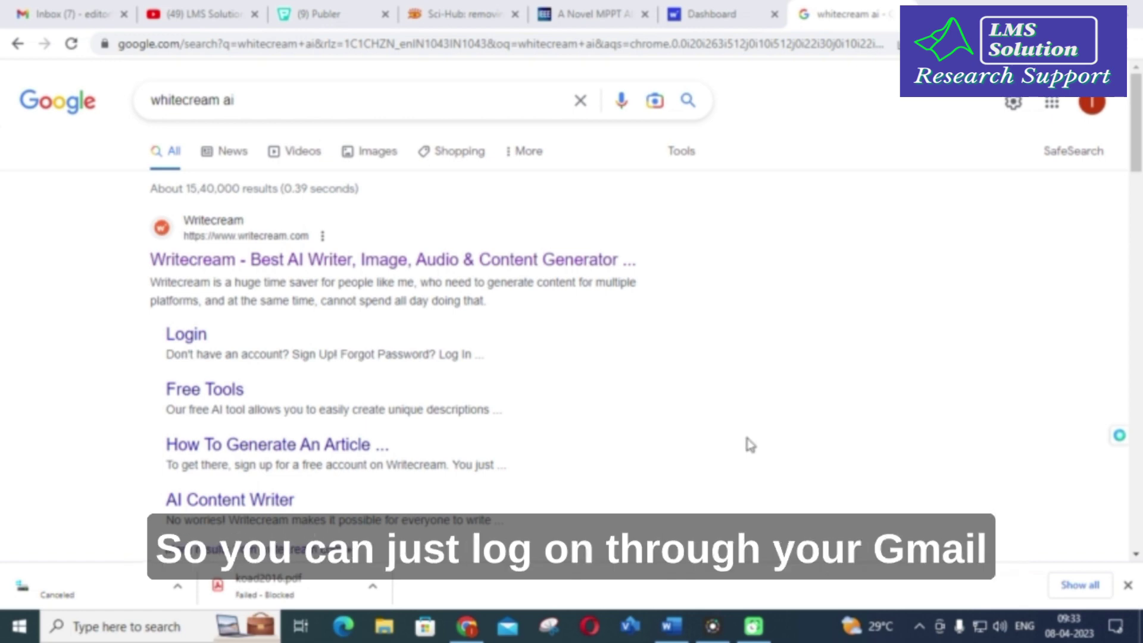
{"action": "left_click", "coordinate": [720, 8]}
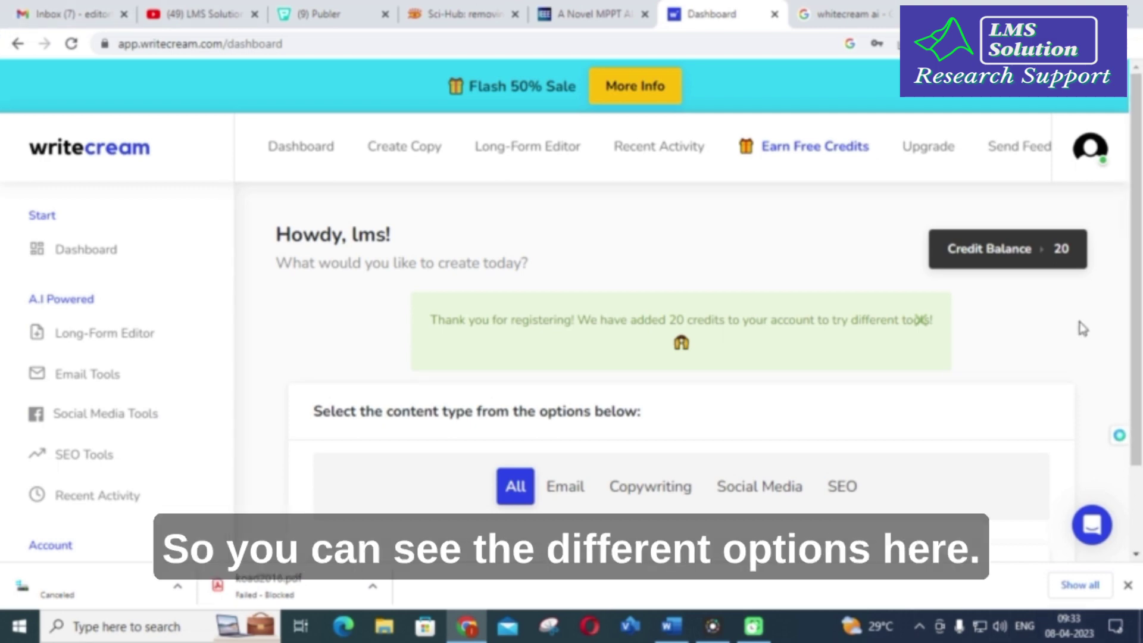
{"action": "scroll", "coordinate": [511, 222], "scroll_direction": "down", "scroll_amount": 2}
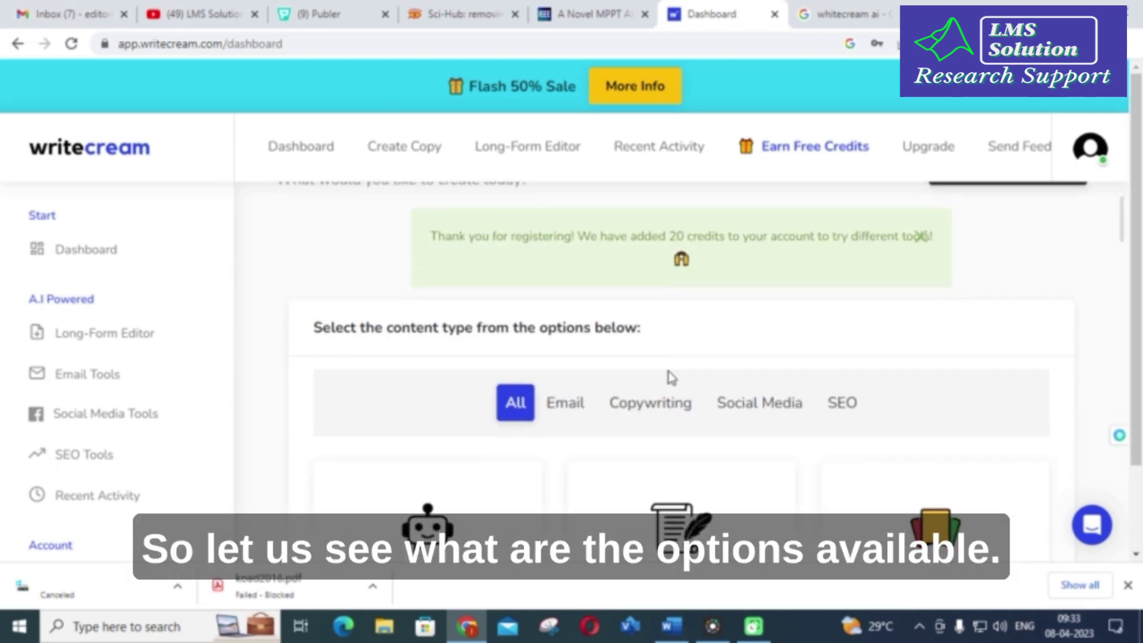
{"action": "scroll", "coordinate": [619, 291], "scroll_direction": "down", "scroll_amount": 4}
{"action": "scroll", "coordinate": [610, 289], "scroll_direction": "up", "scroll_amount": 2}
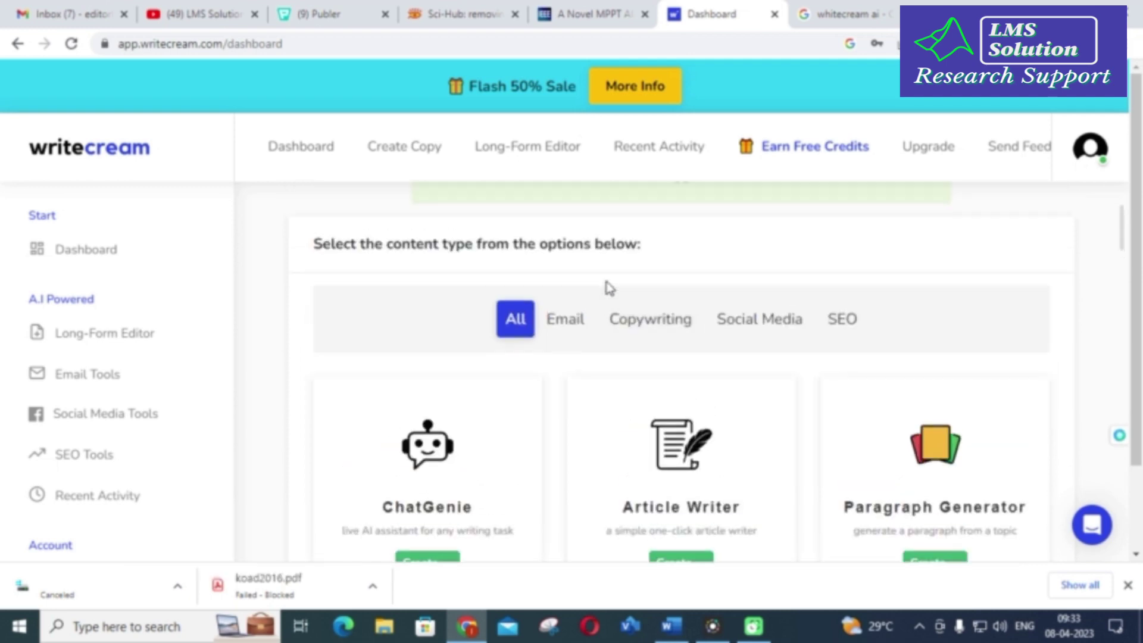
{"action": "scroll", "coordinate": [609, 288], "scroll_direction": "down", "scroll_amount": 2}
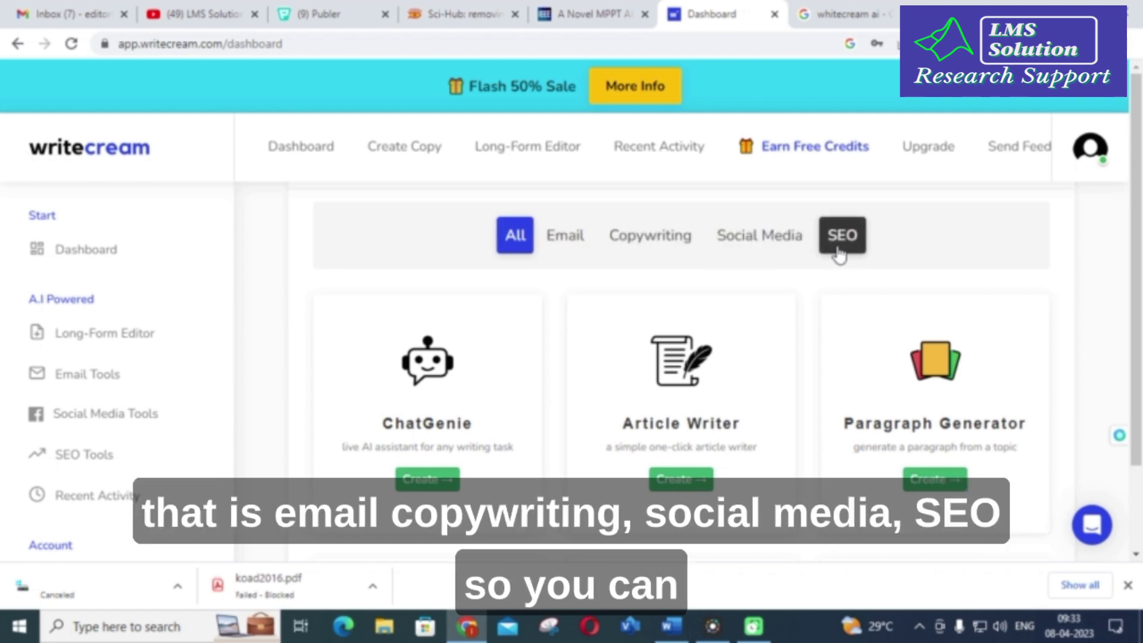
{"action": "scroll", "coordinate": [714, 286], "scroll_direction": "down", "scroll_amount": 1}
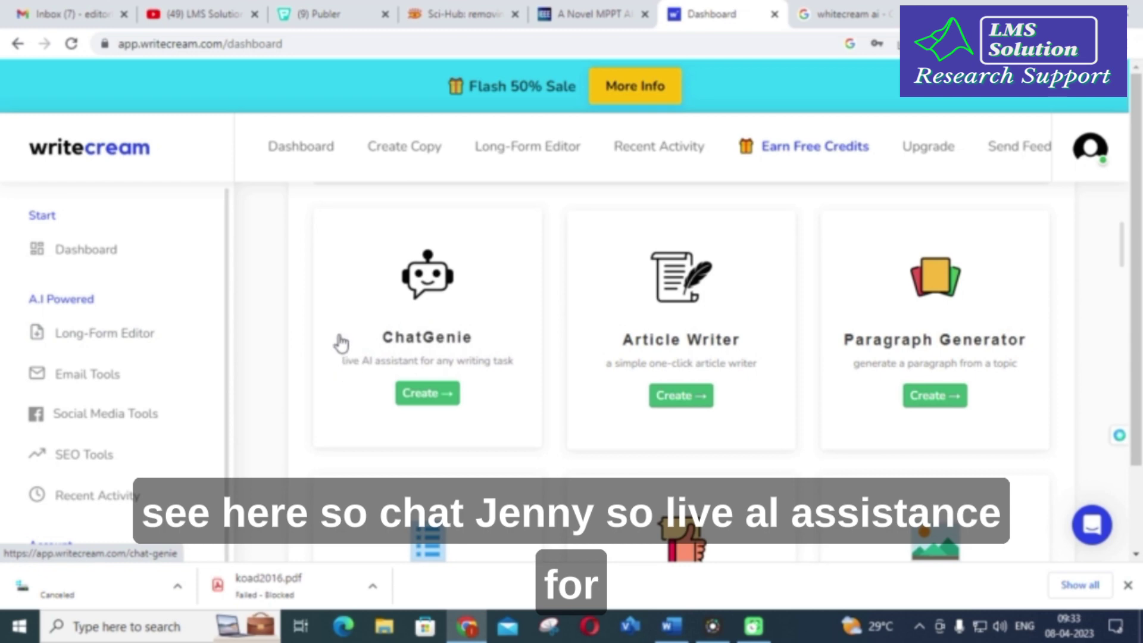
{"action": "scroll", "coordinate": [341, 343], "scroll_direction": "down", "scroll_amount": 1}
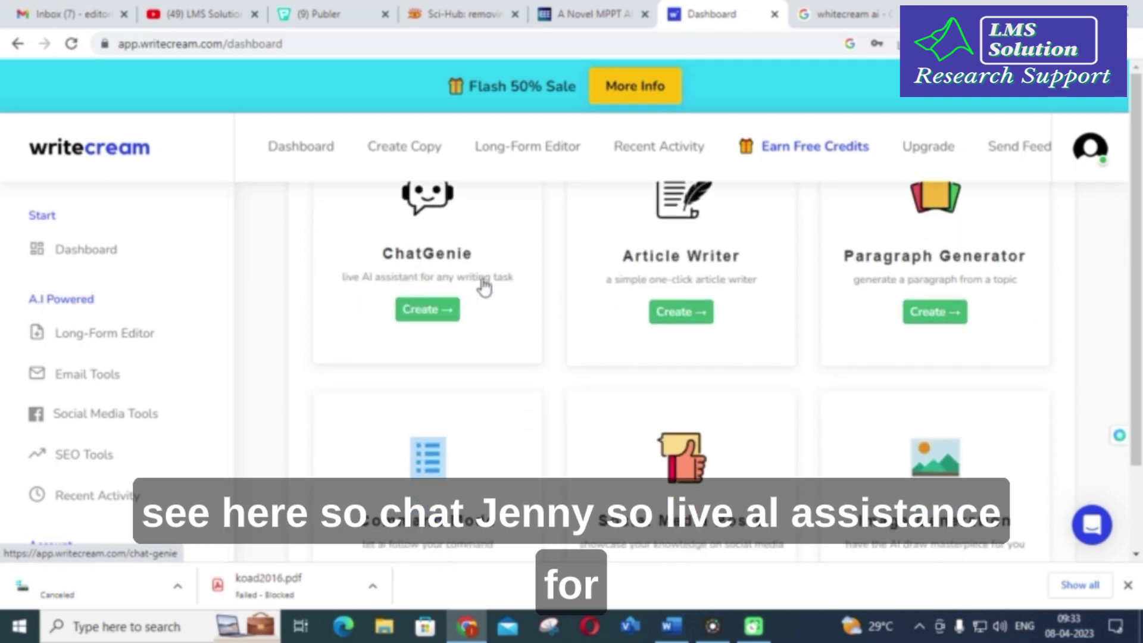
{"action": "scroll", "coordinate": [492, 298], "scroll_direction": "up", "scroll_amount": 1}
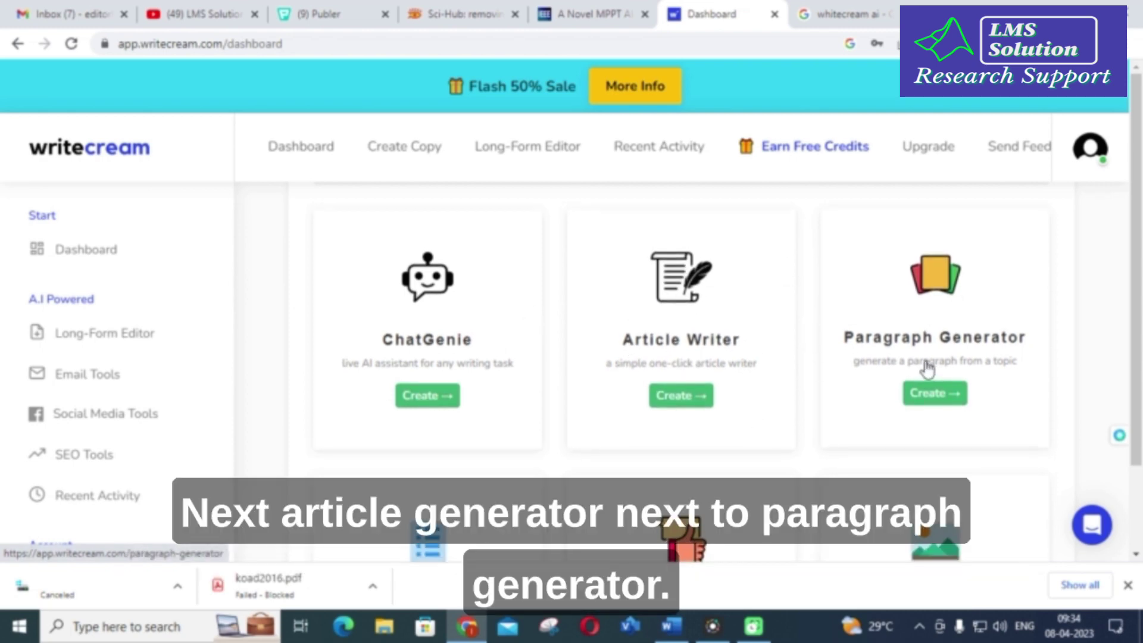
{"action": "scroll", "coordinate": [927, 369], "scroll_direction": "down", "scroll_amount": 3}
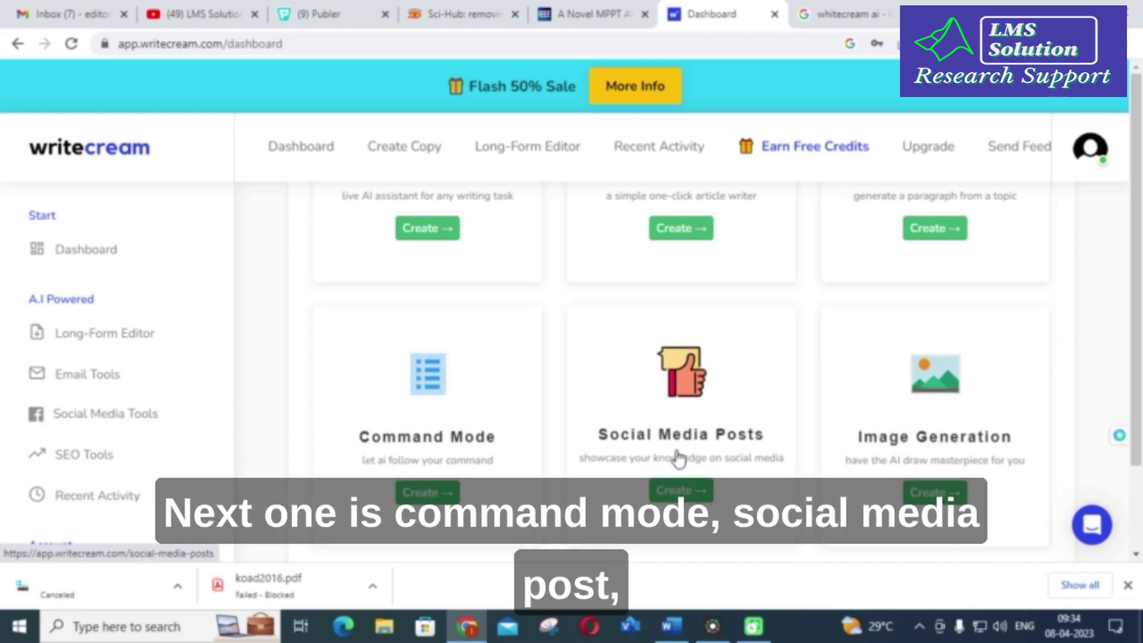
{"action": "scroll", "coordinate": [510, 364], "scroll_direction": "down", "scroll_amount": 3}
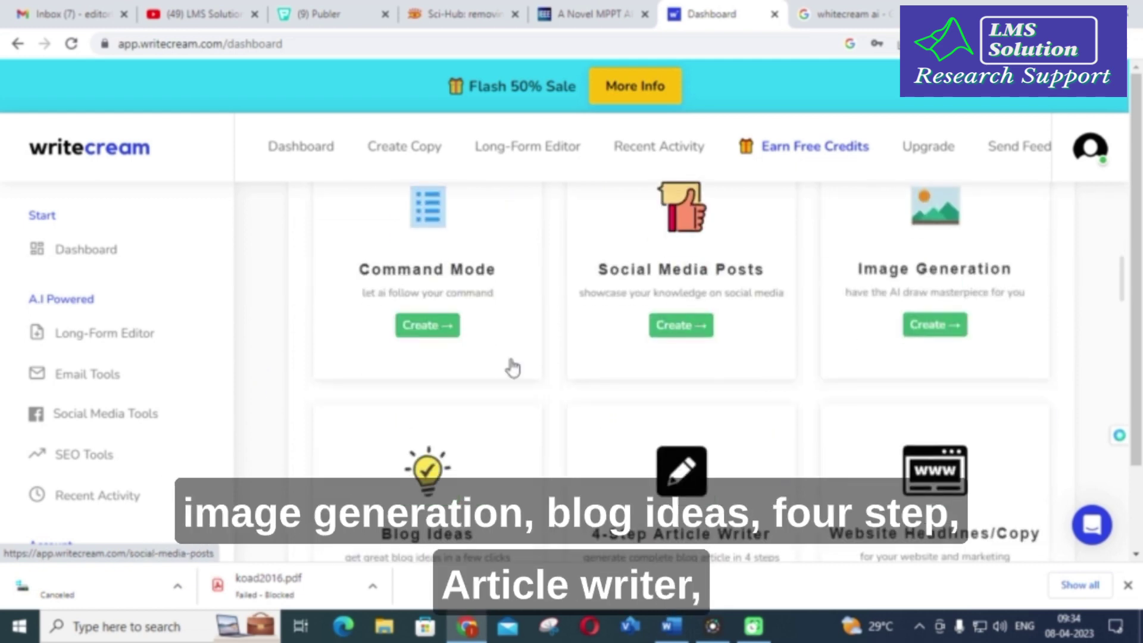
{"action": "scroll", "coordinate": [408, 415], "scroll_direction": "down", "scroll_amount": 2}
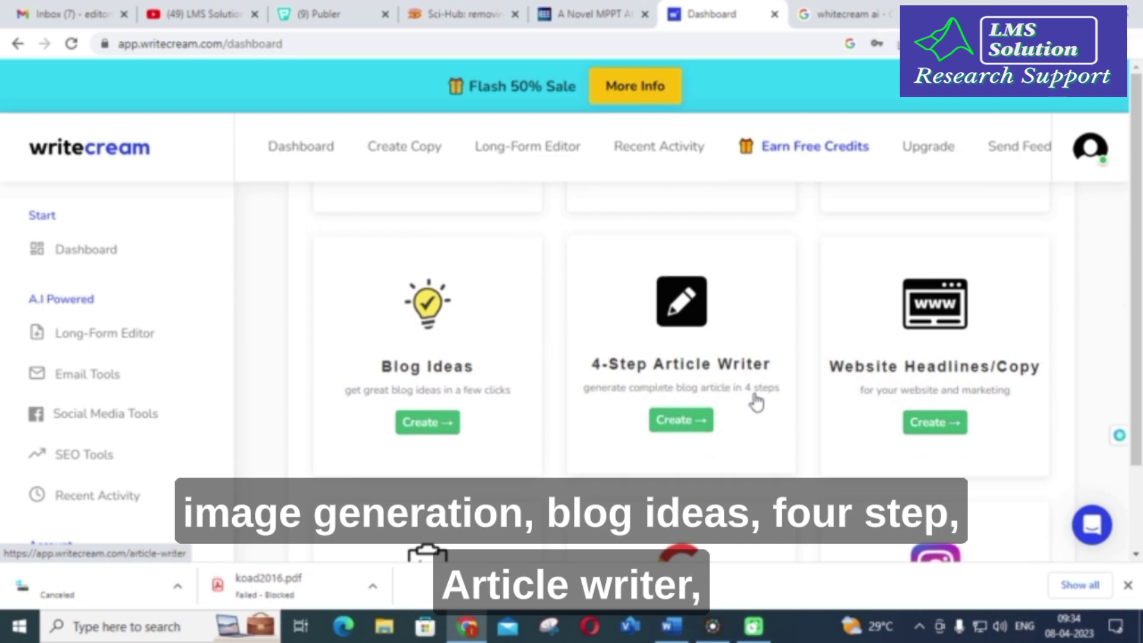
{"action": "scroll", "coordinate": [935, 358], "scroll_direction": "down", "scroll_amount": 4}
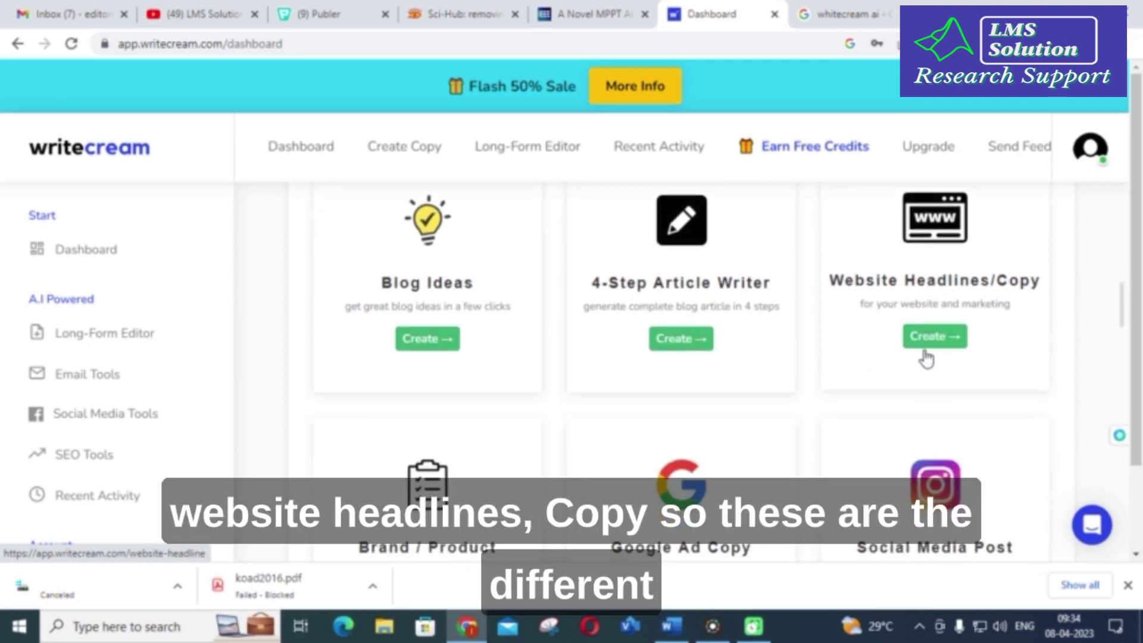
{"action": "scroll", "coordinate": [399, 316], "scroll_direction": "down", "scroll_amount": 3}
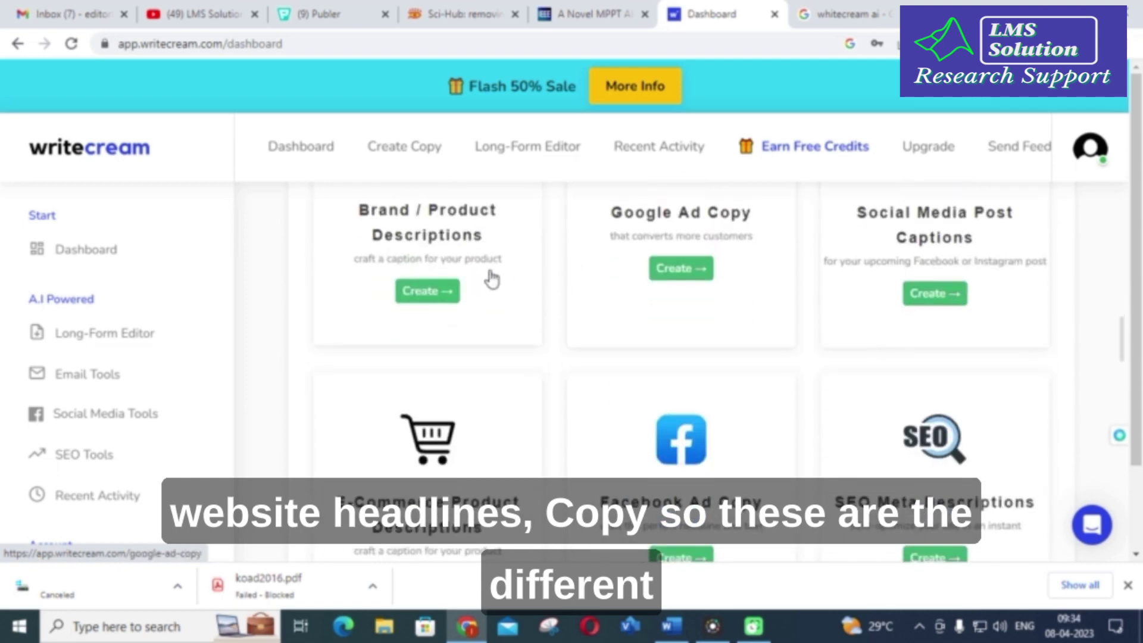
{"action": "scroll", "coordinate": [479, 325], "scroll_direction": "down", "scroll_amount": 7}
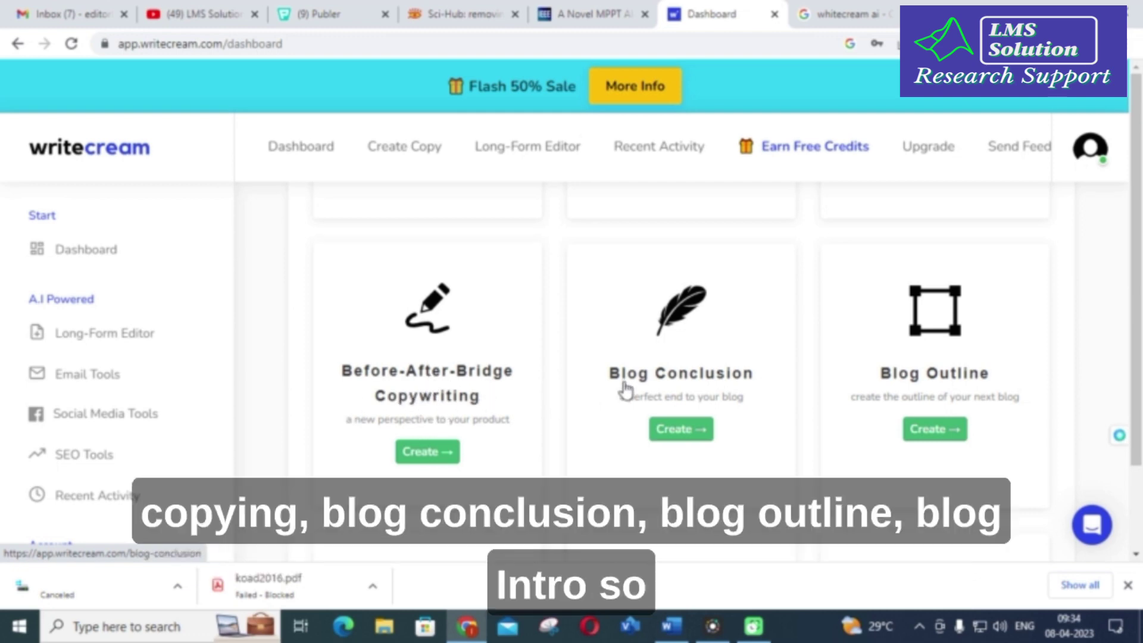
{"action": "scroll", "coordinate": [954, 383], "scroll_direction": "down", "scroll_amount": 5}
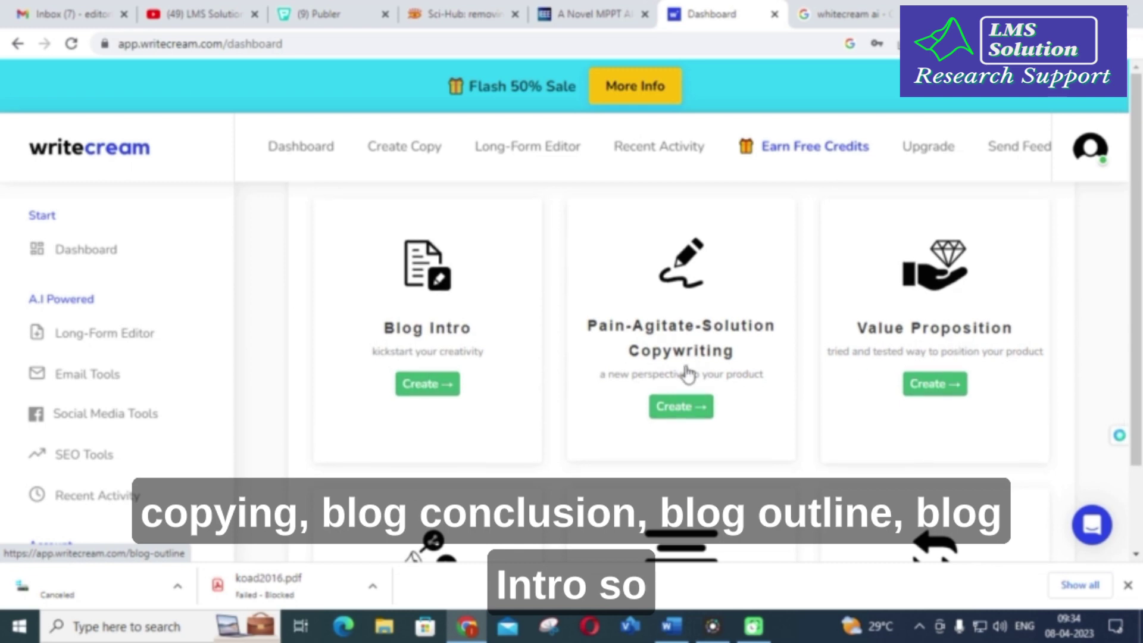
{"action": "scroll", "coordinate": [654, 372], "scroll_direction": "down", "scroll_amount": 4}
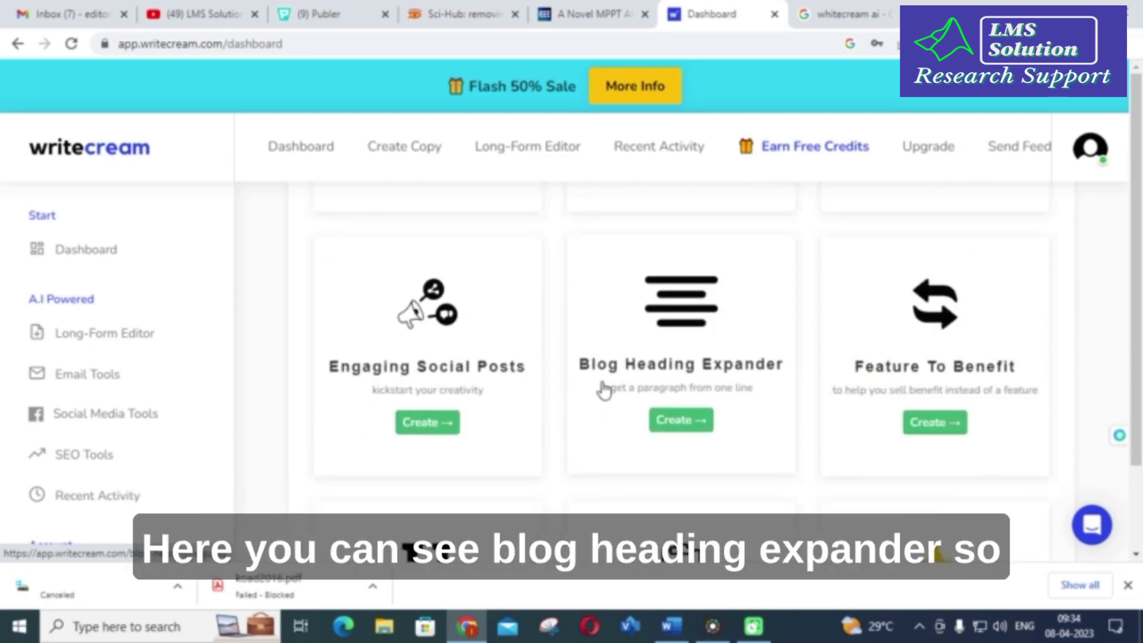
{"action": "scroll", "coordinate": [743, 388], "scroll_direction": "down", "scroll_amount": 4}
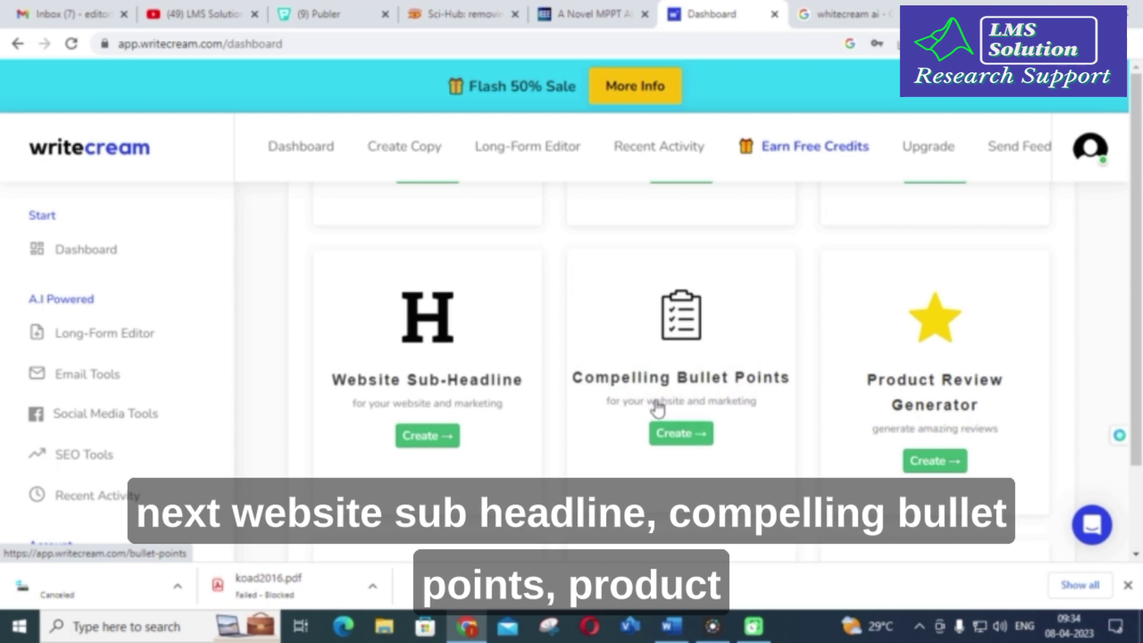
{"action": "scroll", "coordinate": [863, 381], "scroll_direction": "down", "scroll_amount": 1}
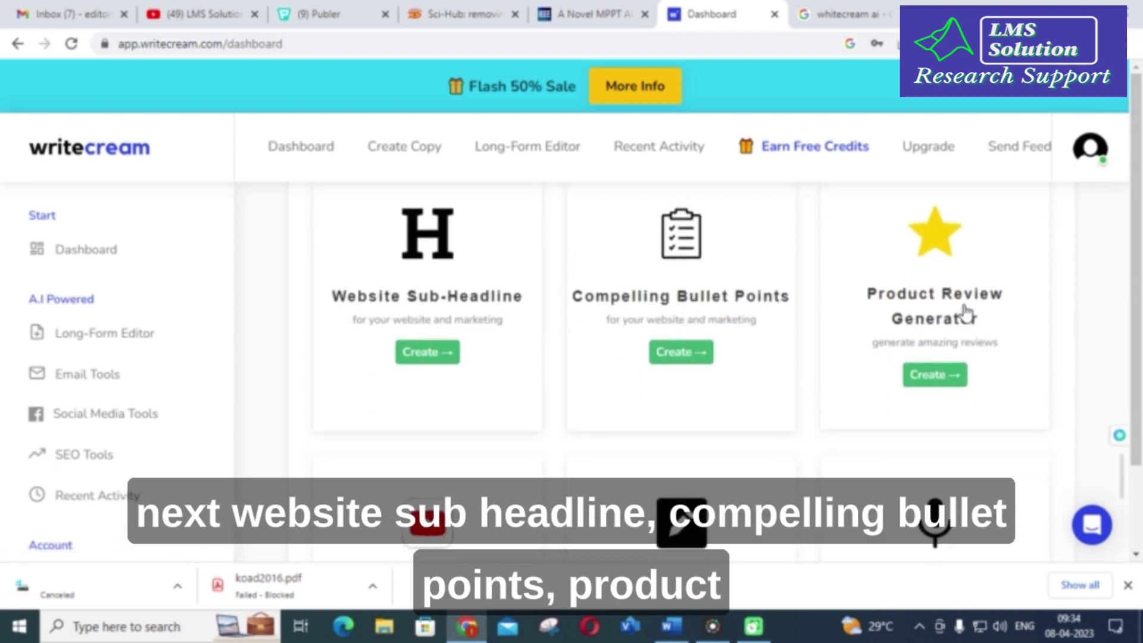
{"action": "scroll", "coordinate": [928, 333], "scroll_direction": "down", "scroll_amount": 3}
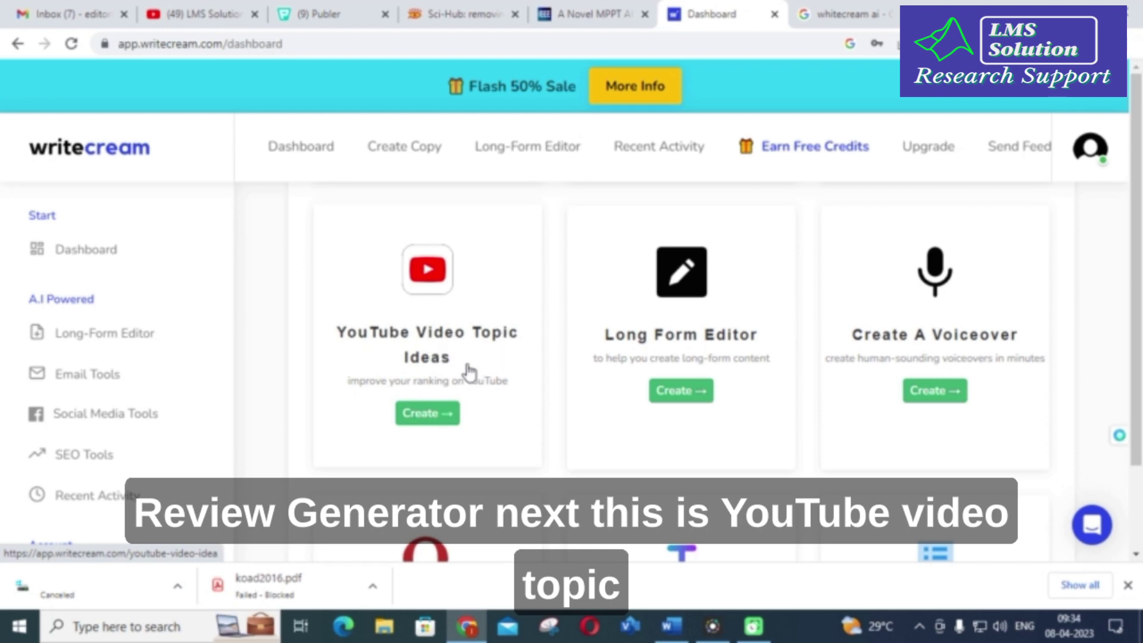
{"action": "scroll", "coordinate": [753, 351], "scroll_direction": "down", "scroll_amount": 4}
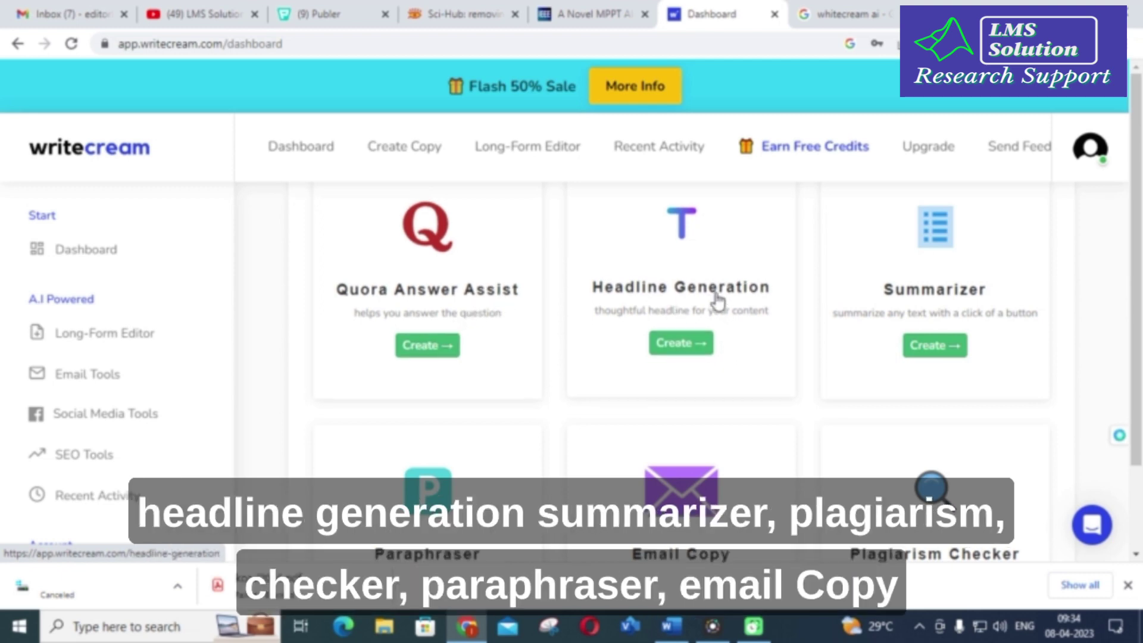
{"action": "scroll", "coordinate": [937, 298], "scroll_direction": "down", "scroll_amount": 2}
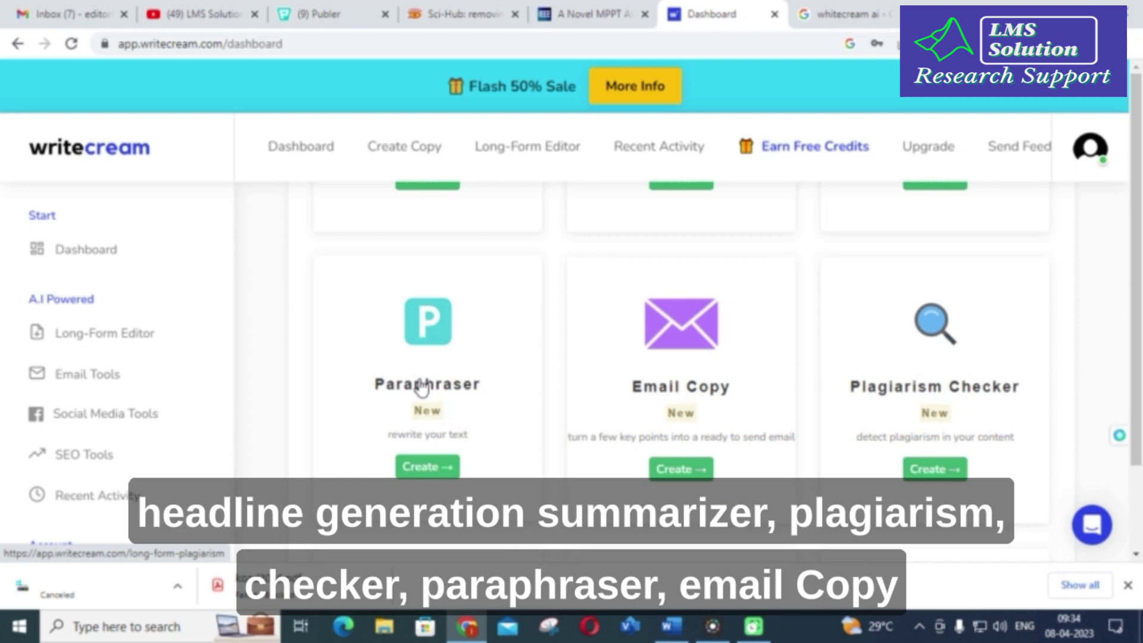
{"action": "scroll", "coordinate": [755, 366], "scroll_direction": "down", "scroll_amount": 4}
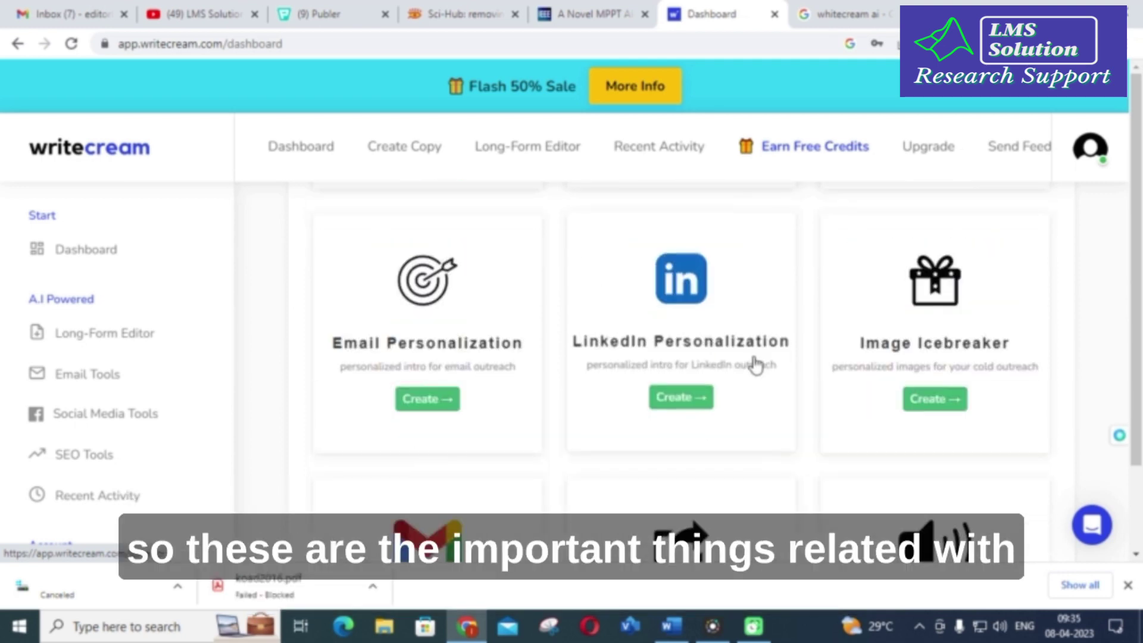
{"action": "scroll", "coordinate": [751, 364], "scroll_direction": "down", "scroll_amount": 8}
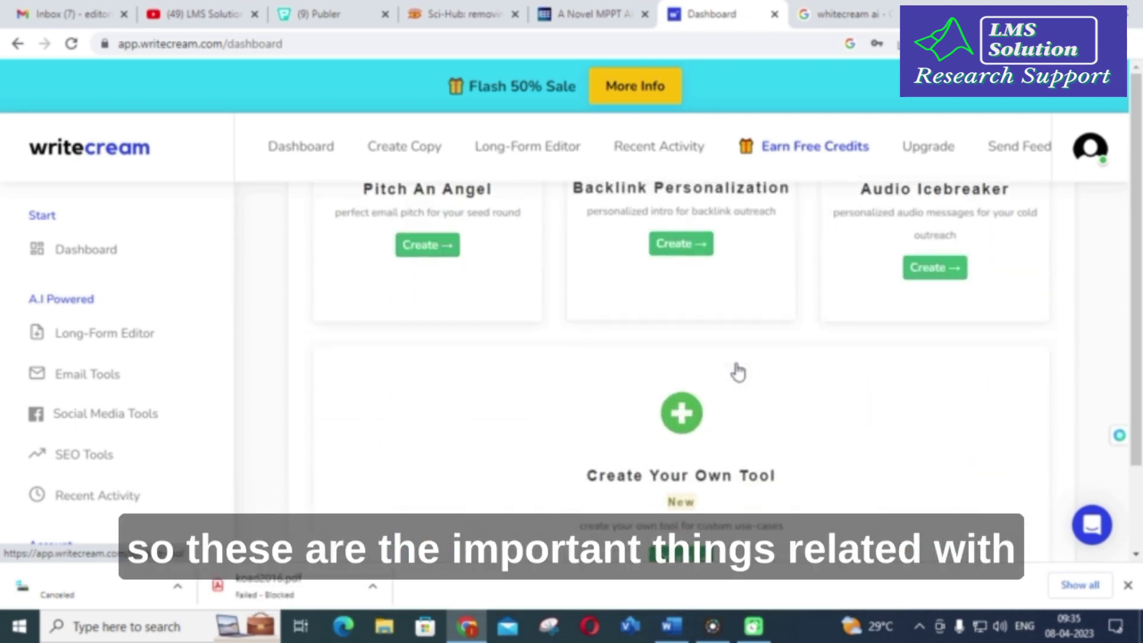
{"action": "scroll", "coordinate": [732, 366], "scroll_direction": "up", "scroll_amount": 10}
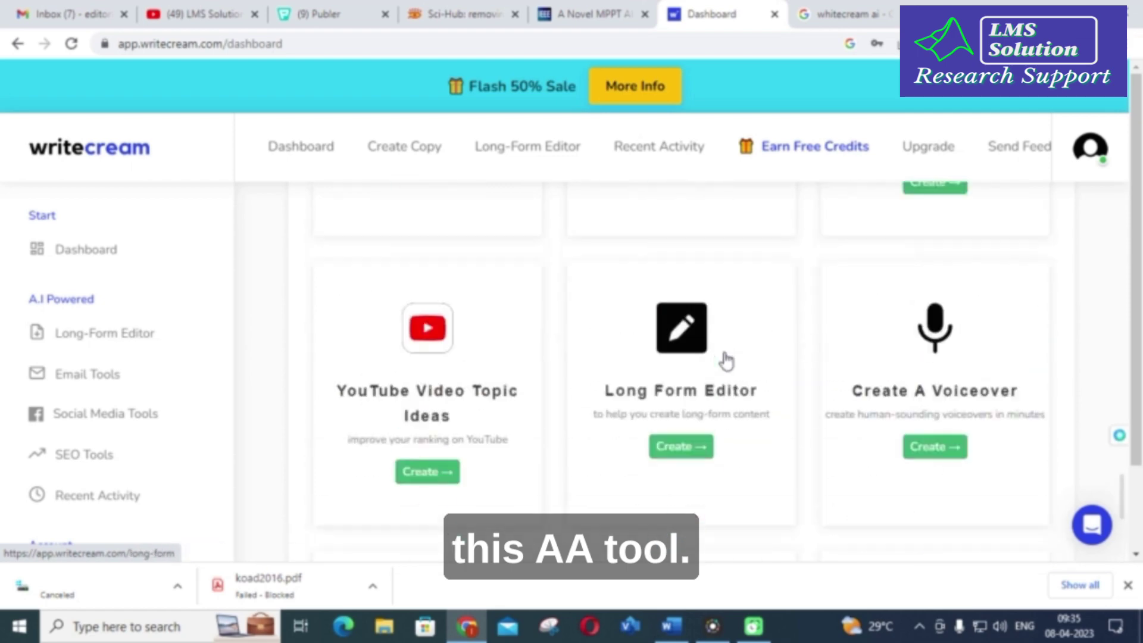
{"action": "scroll", "coordinate": [725, 358], "scroll_direction": "up", "scroll_amount": 5}
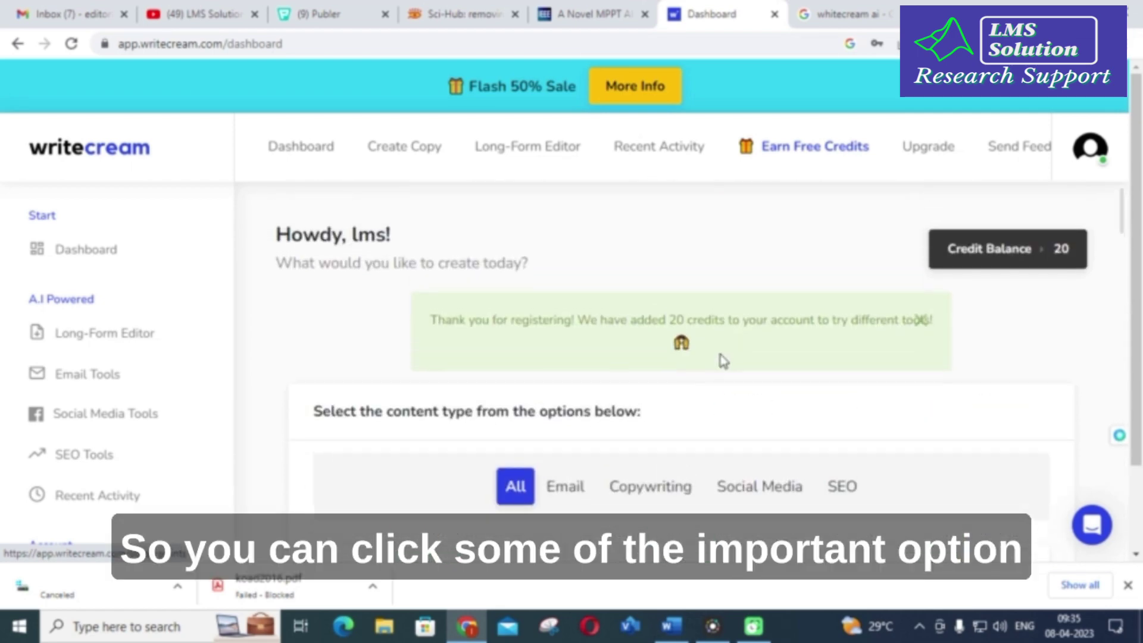
{"action": "scroll", "coordinate": [703, 367], "scroll_direction": "down", "scroll_amount": 2}
{"action": "scroll", "coordinate": [643, 380], "scroll_direction": "down", "scroll_amount": 3}
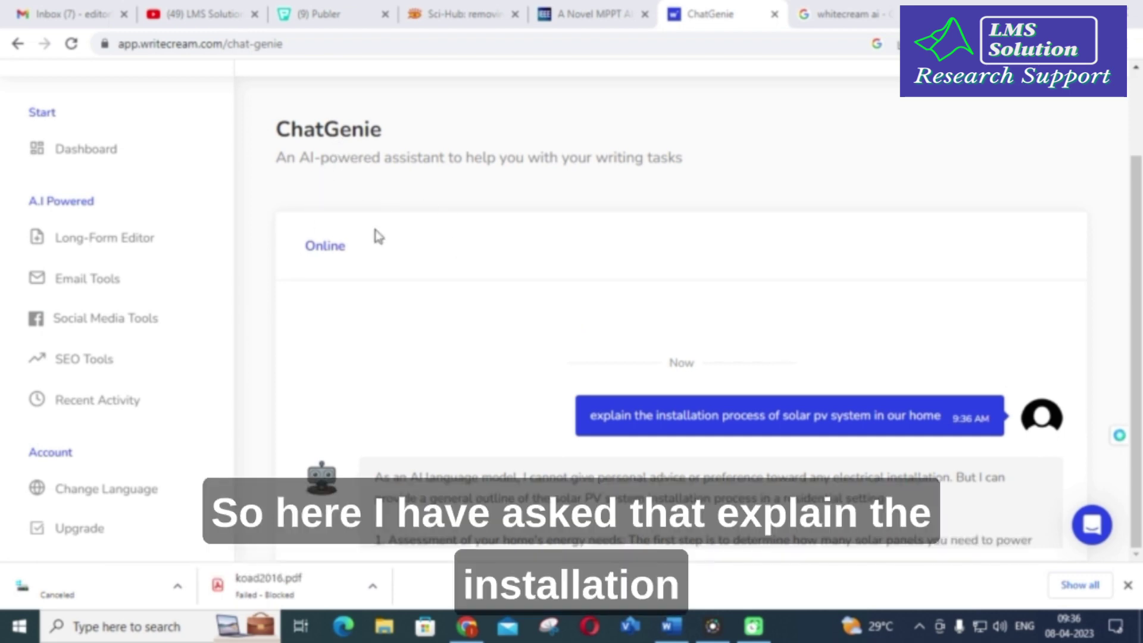
Step: Read through ChatGenie's six-step solar PV installation answer, then return to its top
{"action": "scroll", "coordinate": [512, 307], "scroll_direction": "down", "scroll_amount": 2}
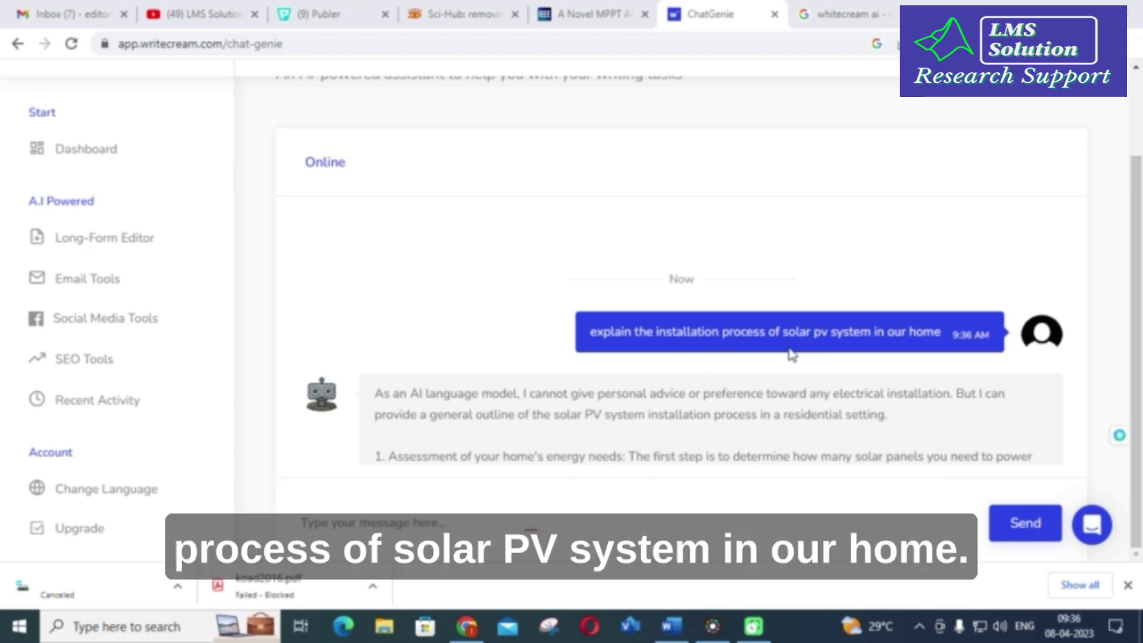
{"action": "scroll", "coordinate": [689, 304], "scroll_direction": "down", "scroll_amount": 3}
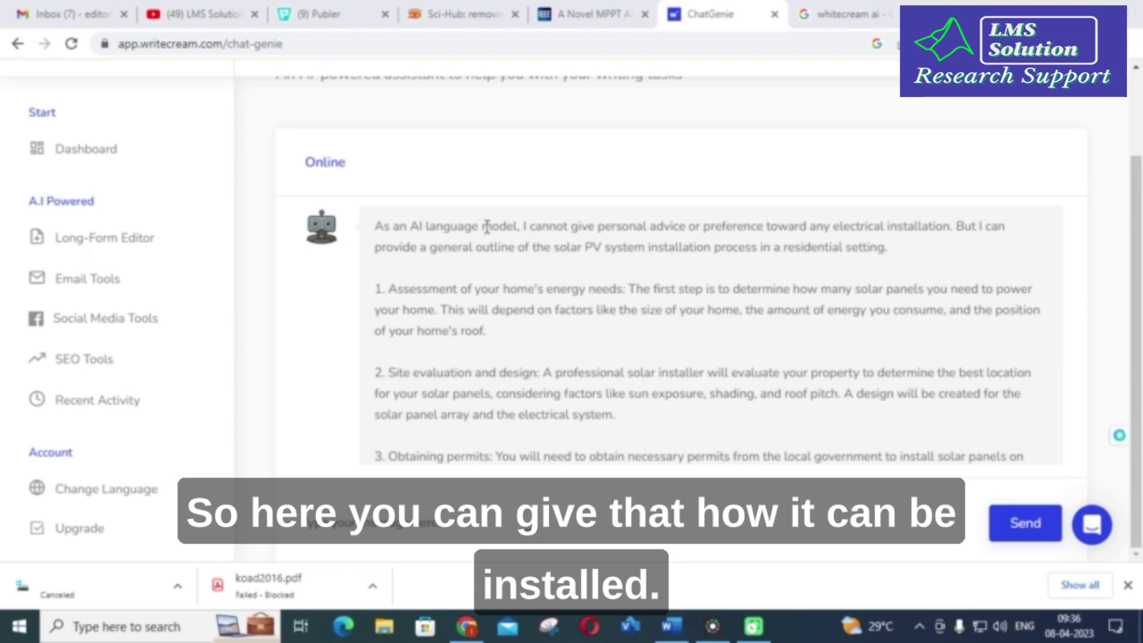
{"action": "scroll", "coordinate": [571, 224], "scroll_direction": "down", "scroll_amount": 2}
{"action": "scroll", "coordinate": [502, 292], "scroll_direction": "up", "scroll_amount": 2}
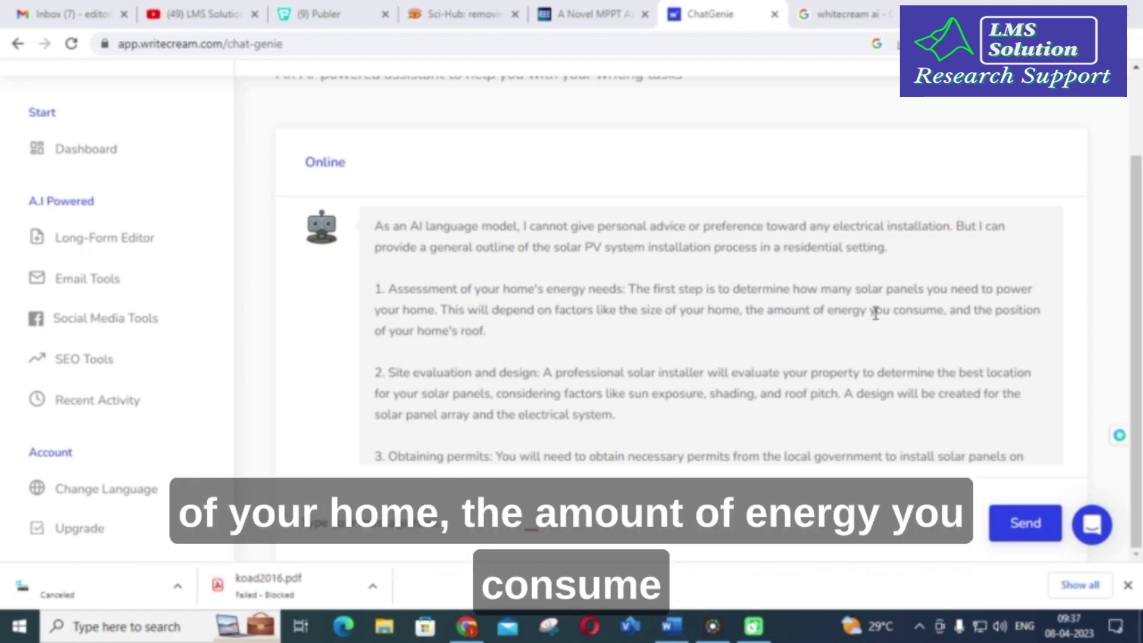
{"action": "scroll", "coordinate": [455, 334], "scroll_direction": "down", "scroll_amount": 2}
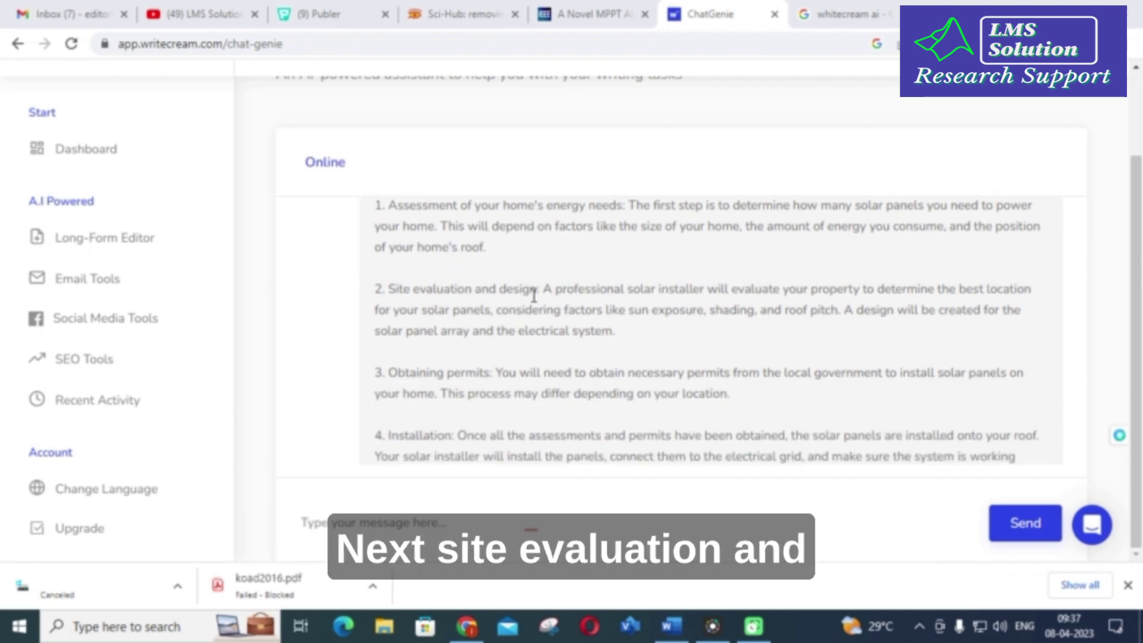
{"action": "scroll", "coordinate": [514, 299], "scroll_direction": "down", "scroll_amount": 2}
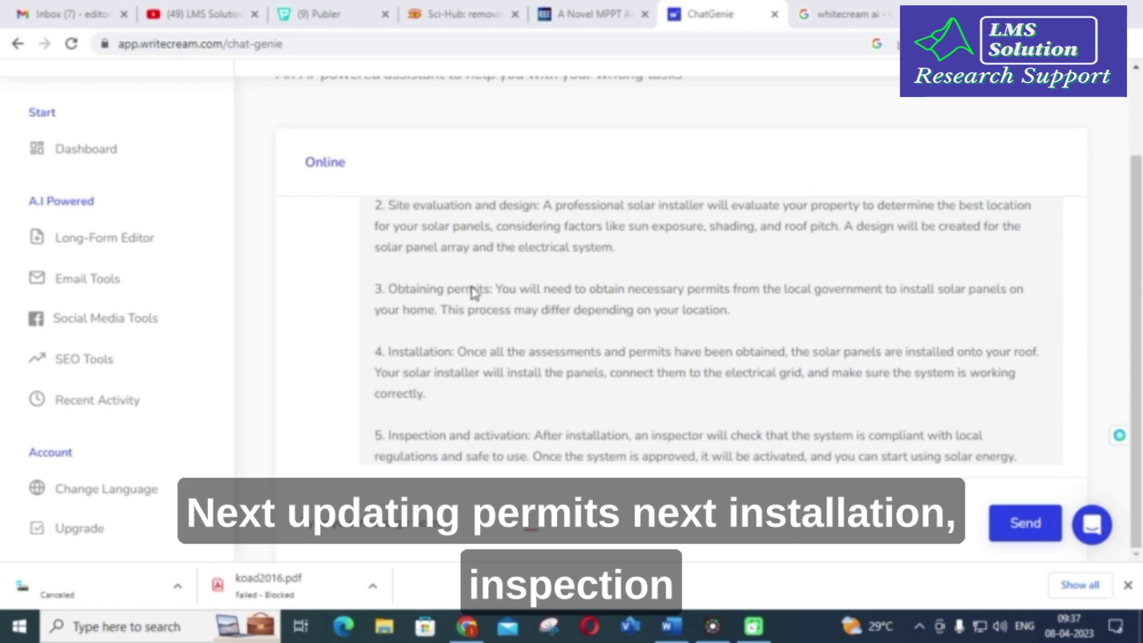
{"action": "scroll", "coordinate": [471, 292], "scroll_direction": "down", "scroll_amount": 2}
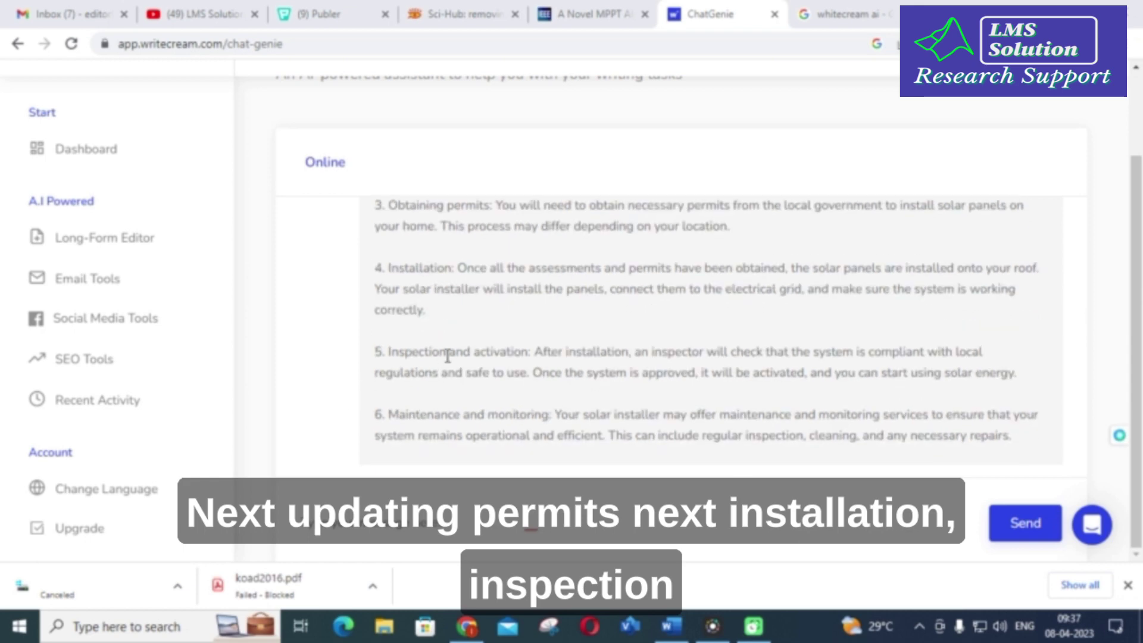
{"action": "scroll", "coordinate": [459, 352], "scroll_direction": "down", "scroll_amount": 1}
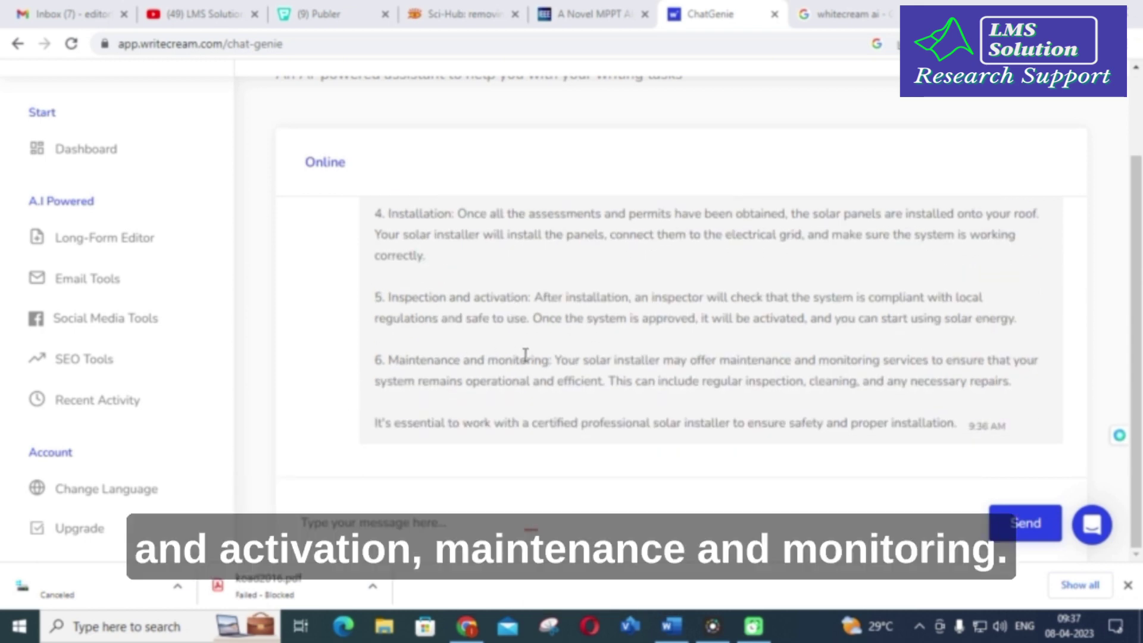
{"action": "scroll", "coordinate": [733, 320], "scroll_direction": "up", "scroll_amount": 10}
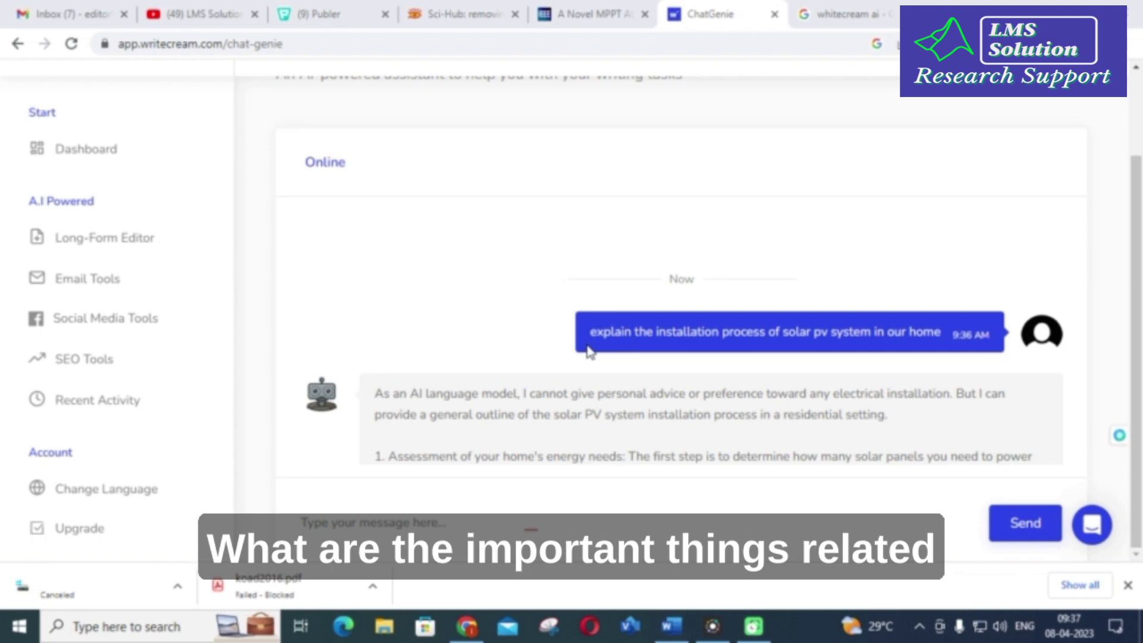
Step: Go back to the Writecream dashboard and choose Create on the Article Writer card
{"action": "left_click", "coordinate": [18, 45]}
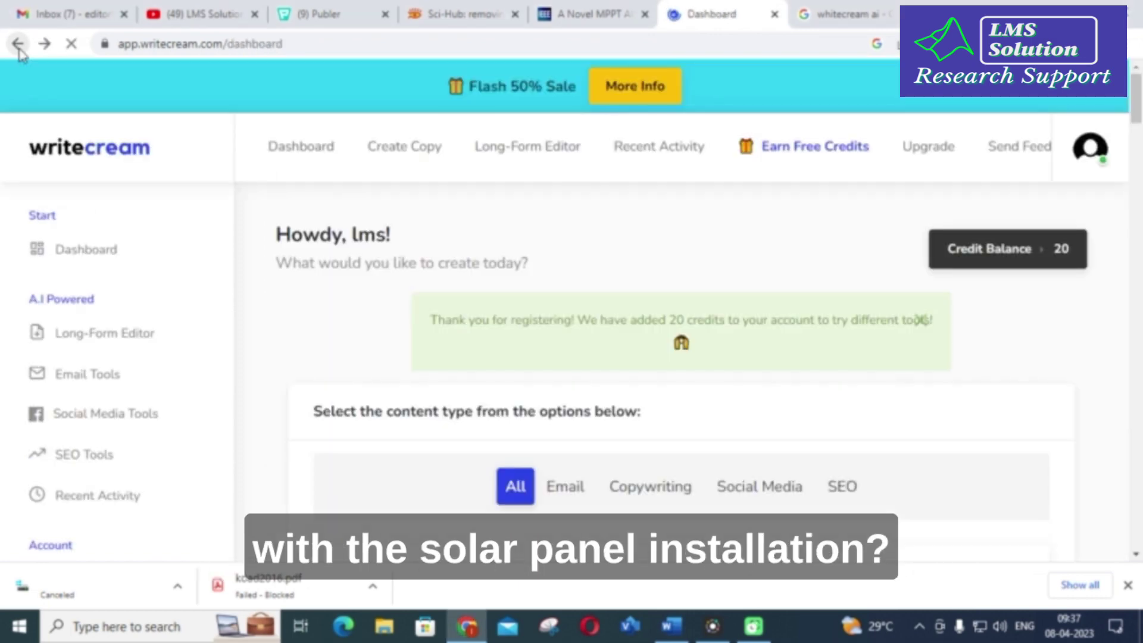
{"action": "scroll", "coordinate": [646, 410], "scroll_direction": "down", "scroll_amount": 4}
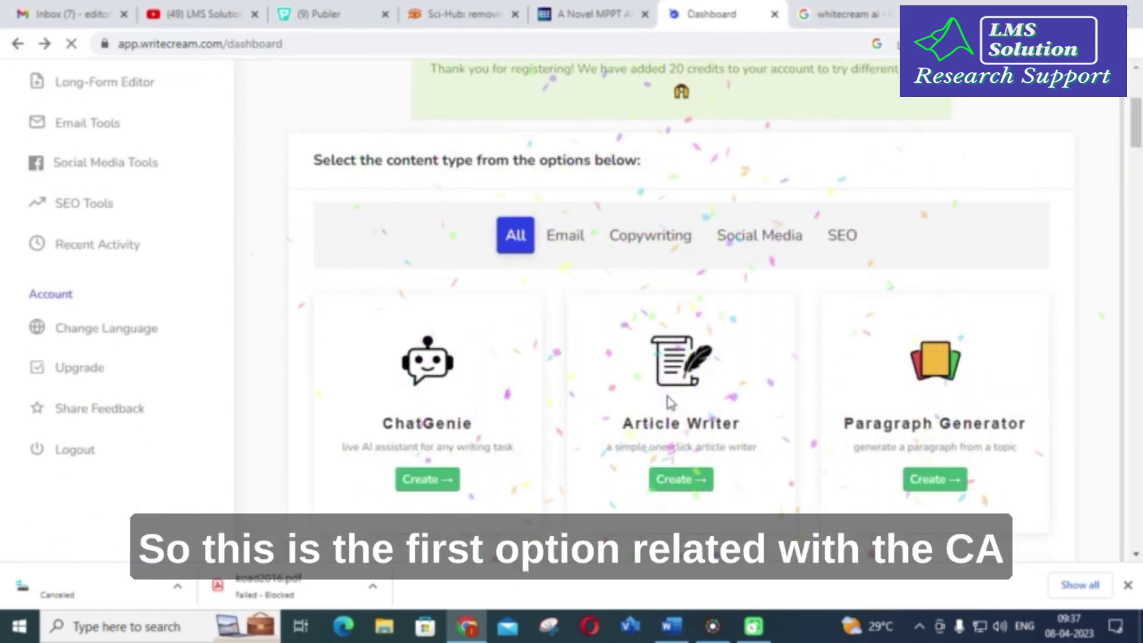
{"action": "scroll", "coordinate": [535, 387], "scroll_direction": "down", "scroll_amount": 2}
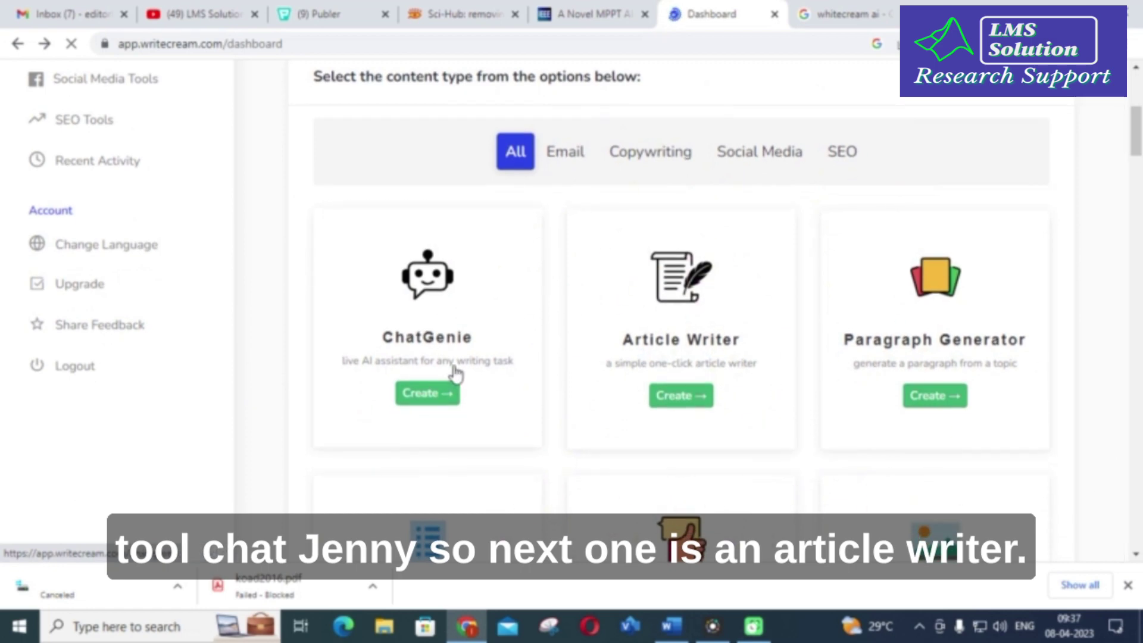
{"action": "scroll", "coordinate": [724, 402], "scroll_direction": "down", "scroll_amount": 4}
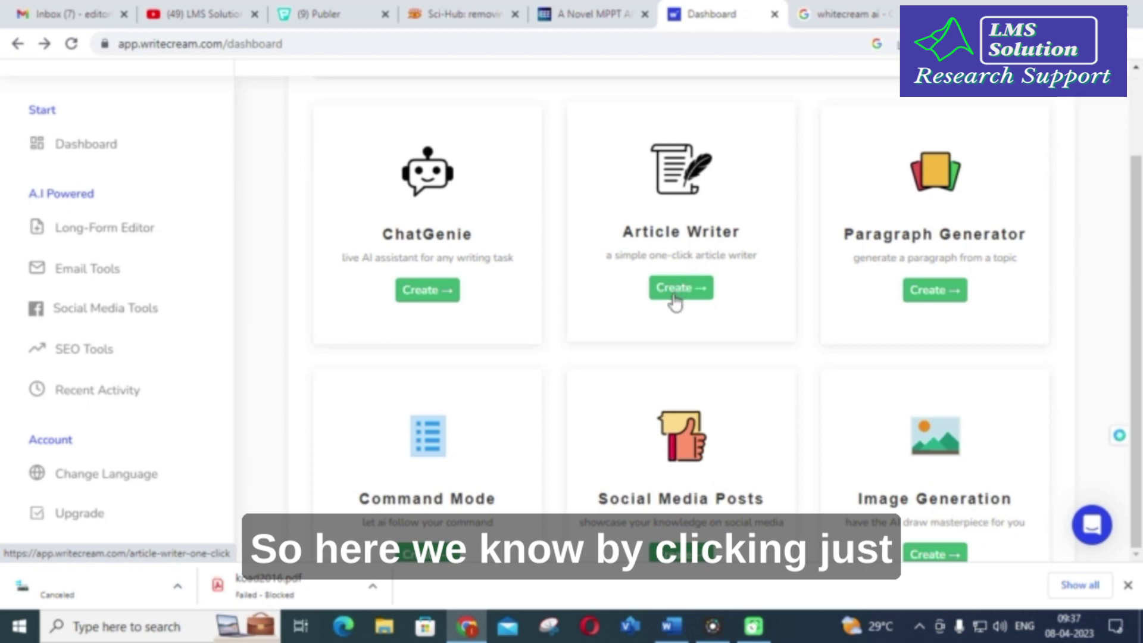
{"action": "left_click", "coordinate": [677, 228]}
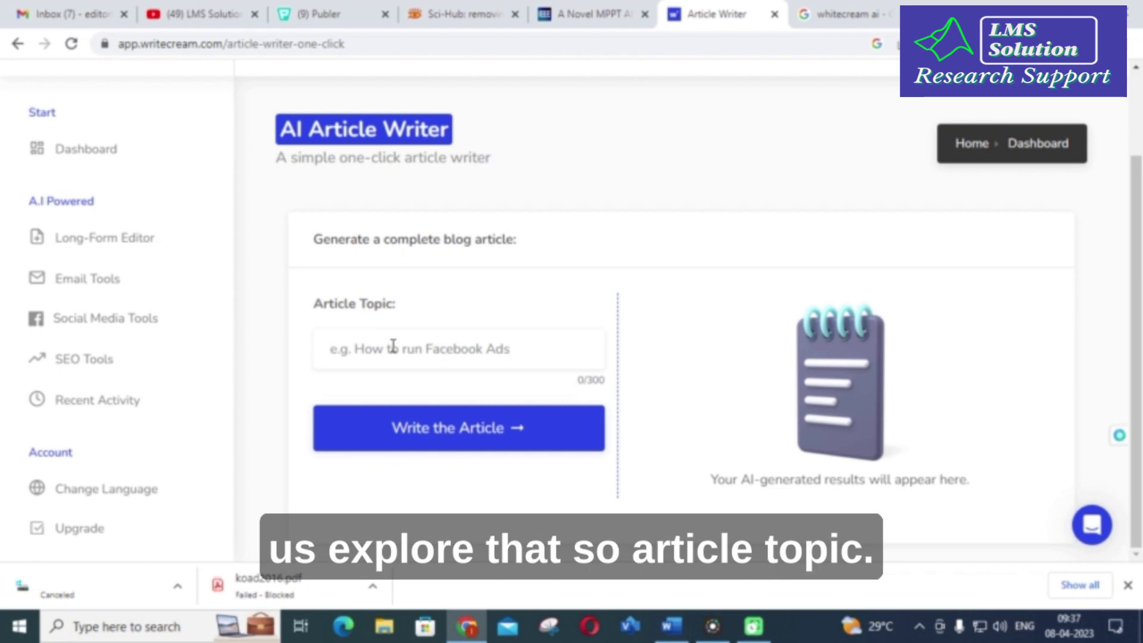
Step: Generate a blog article on the topic 'future of renewable energy in power sector'
{"action": "type", "text": "rene"}
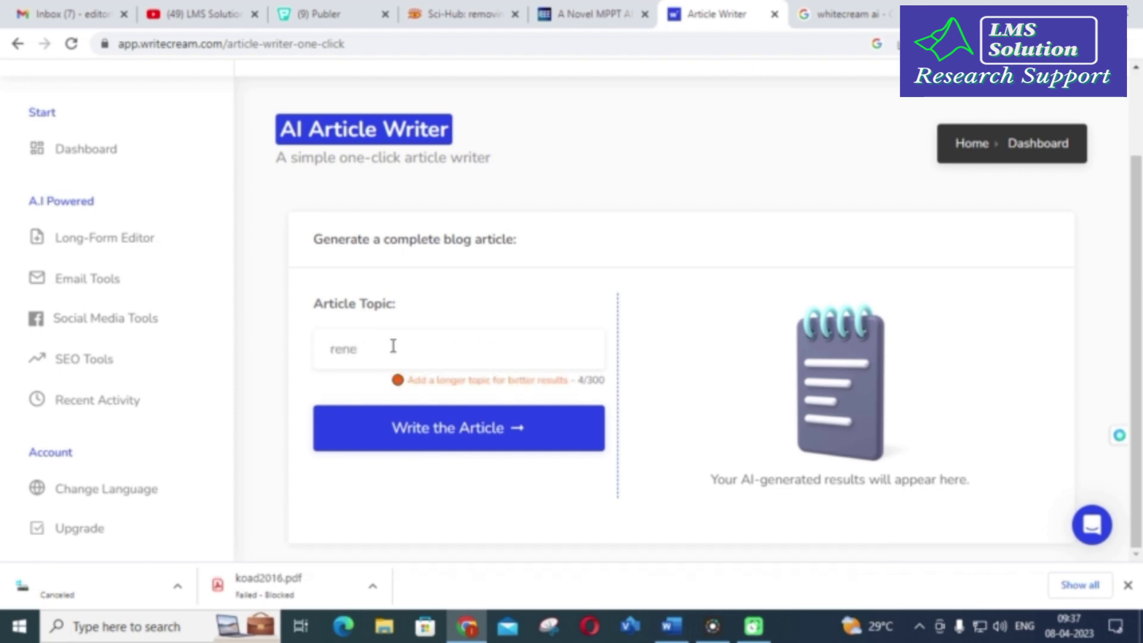
{"action": "key", "text": "BackSpace"}
{"action": "key", "text": "BackSpace"}
{"action": "type", "text": "fu"}
{"action": "type", "text": "utre"}
{"action": "key", "text": "BackSpace"}
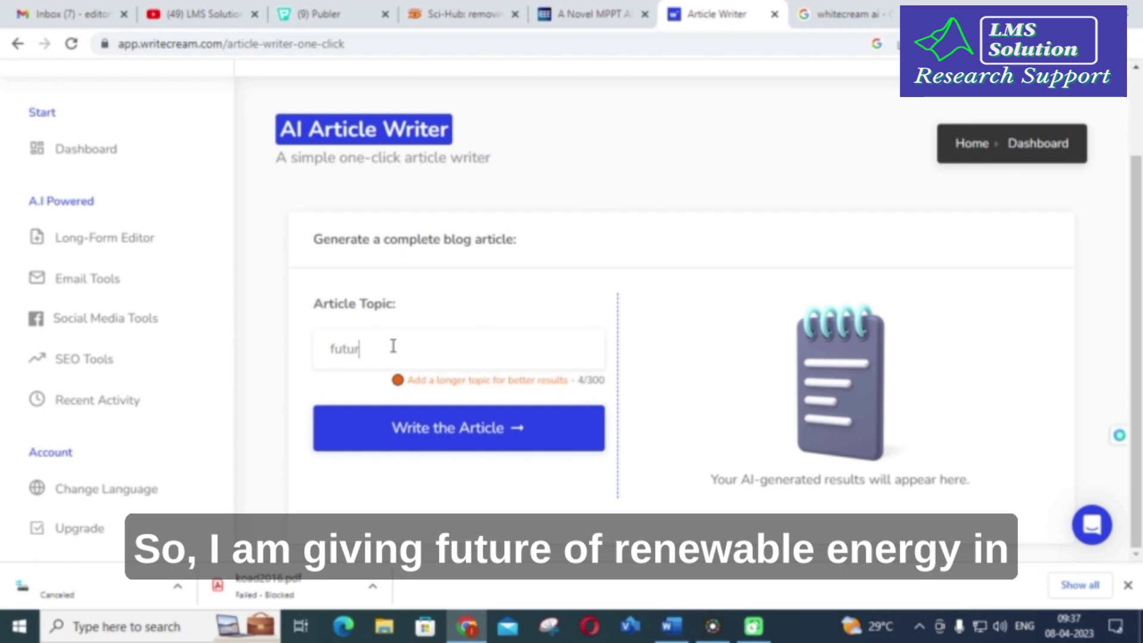
{"action": "type", "text": "f renewable energy f"}
{"action": "key", "text": "BackSpace"}
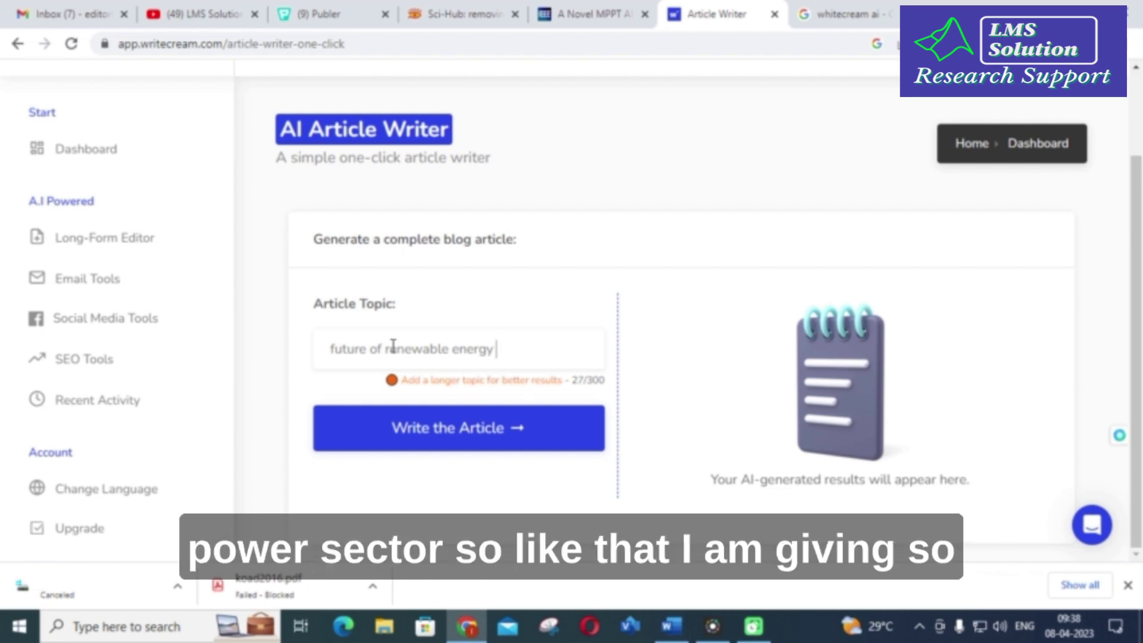
{"action": "type", "text": "in power sector"}
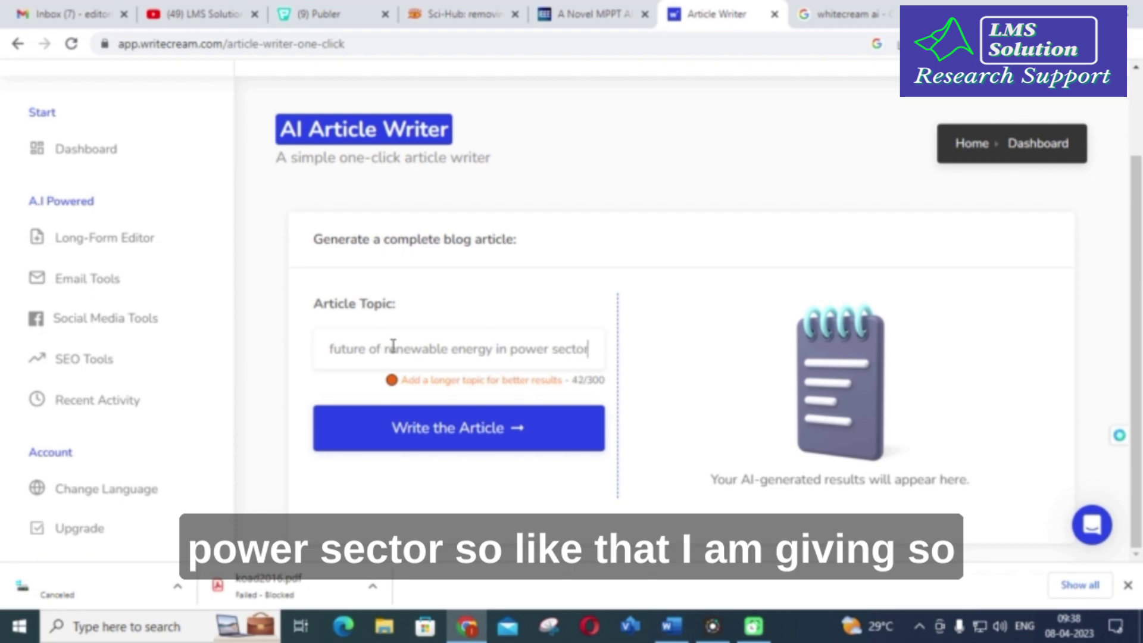
{"action": "left_click", "coordinate": [434, 426]}
{"action": "scroll", "coordinate": [788, 298], "scroll_direction": "down", "scroll_amount": 1}
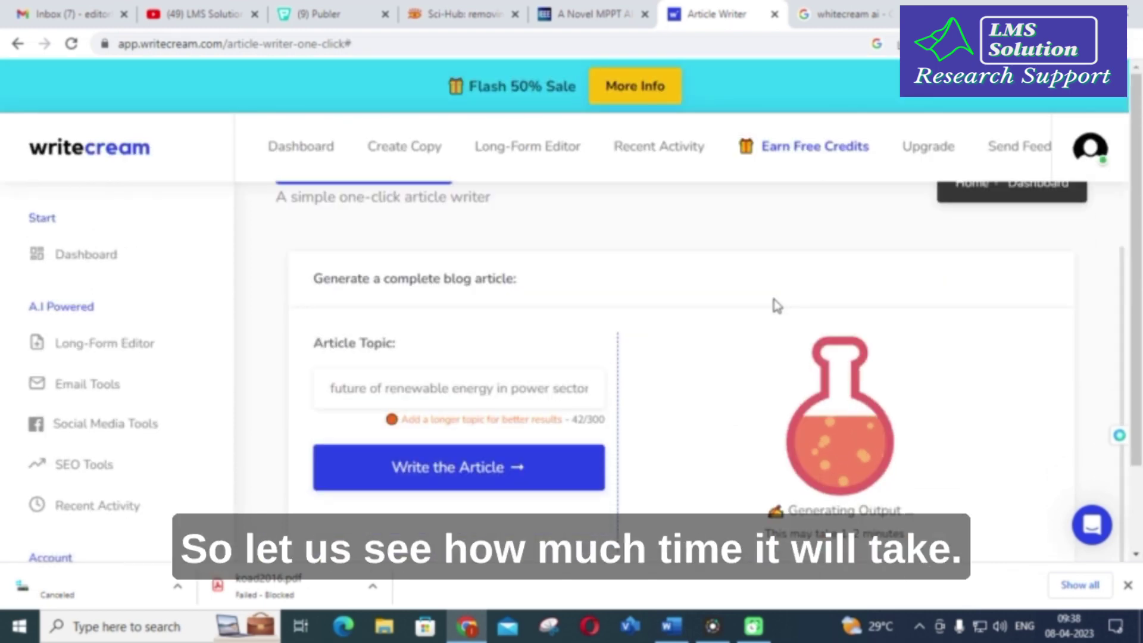
{"action": "scroll", "coordinate": [772, 305], "scroll_direction": "down", "scroll_amount": 1}
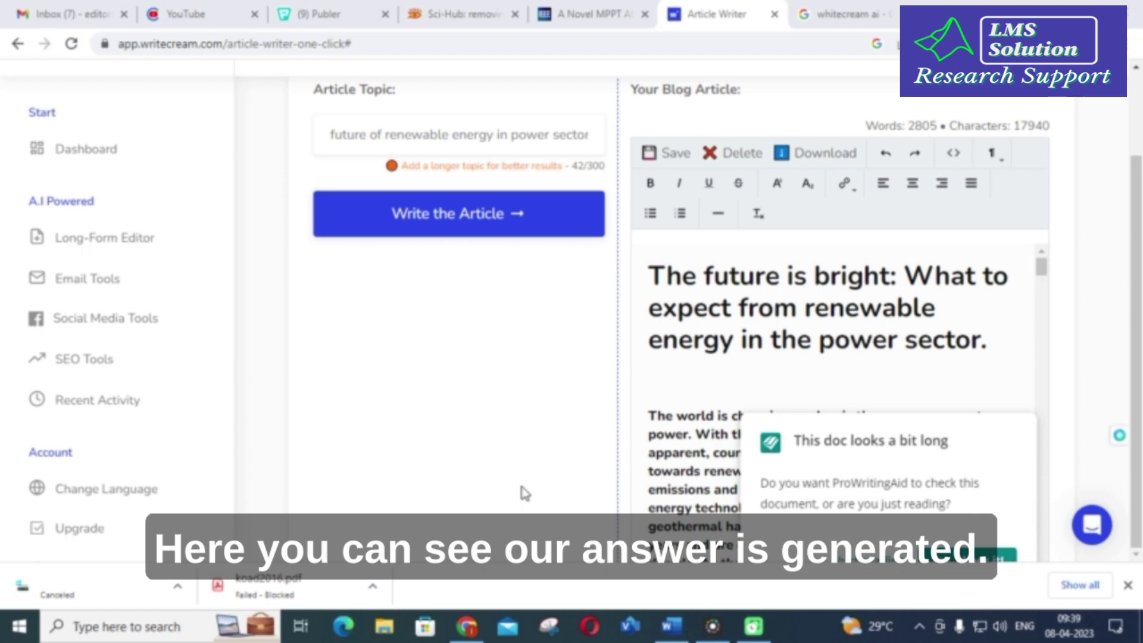
Step: Dismiss the writing-check offer and begin reading the generated article
{"action": "scroll", "coordinate": [613, 449], "scroll_direction": "up", "scroll_amount": 3}
{"action": "scroll", "coordinate": [612, 448], "scroll_direction": "down", "scroll_amount": 3}
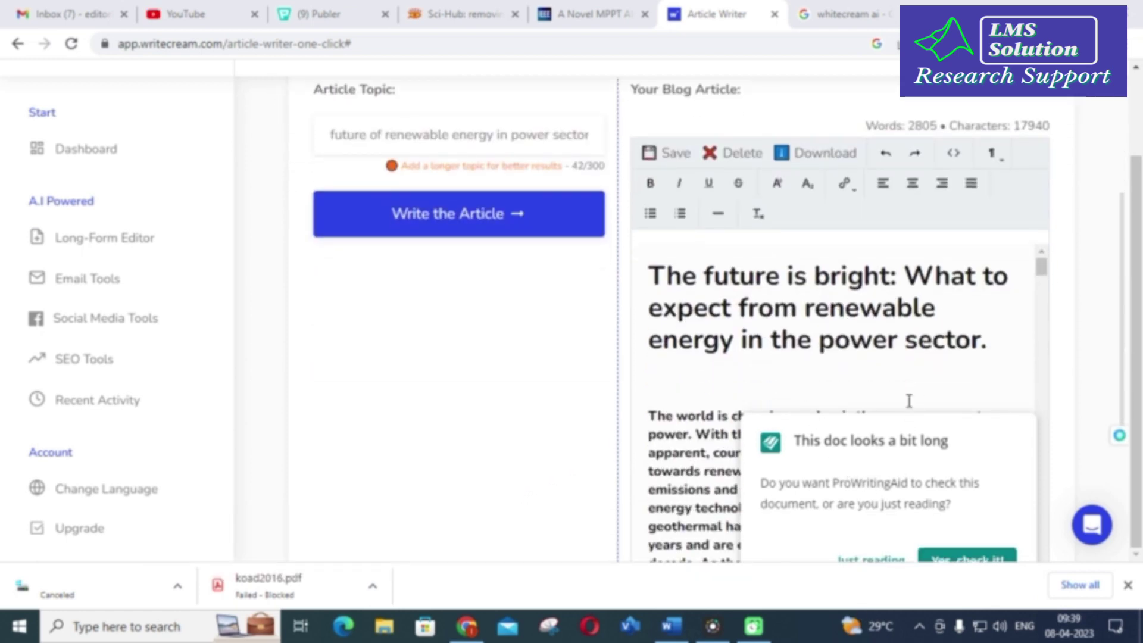
{"action": "scroll", "coordinate": [908, 400], "scroll_direction": "down", "scroll_amount": 3}
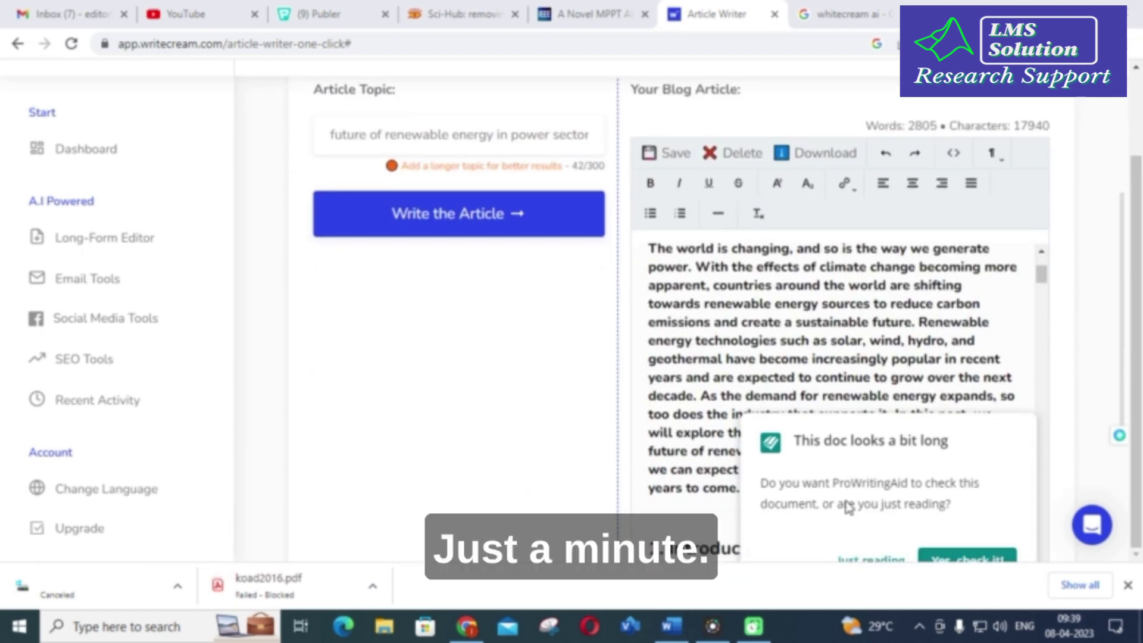
{"action": "left_click", "coordinate": [867, 565]}
{"action": "scroll", "coordinate": [734, 390], "scroll_direction": "up", "scroll_amount": 3}
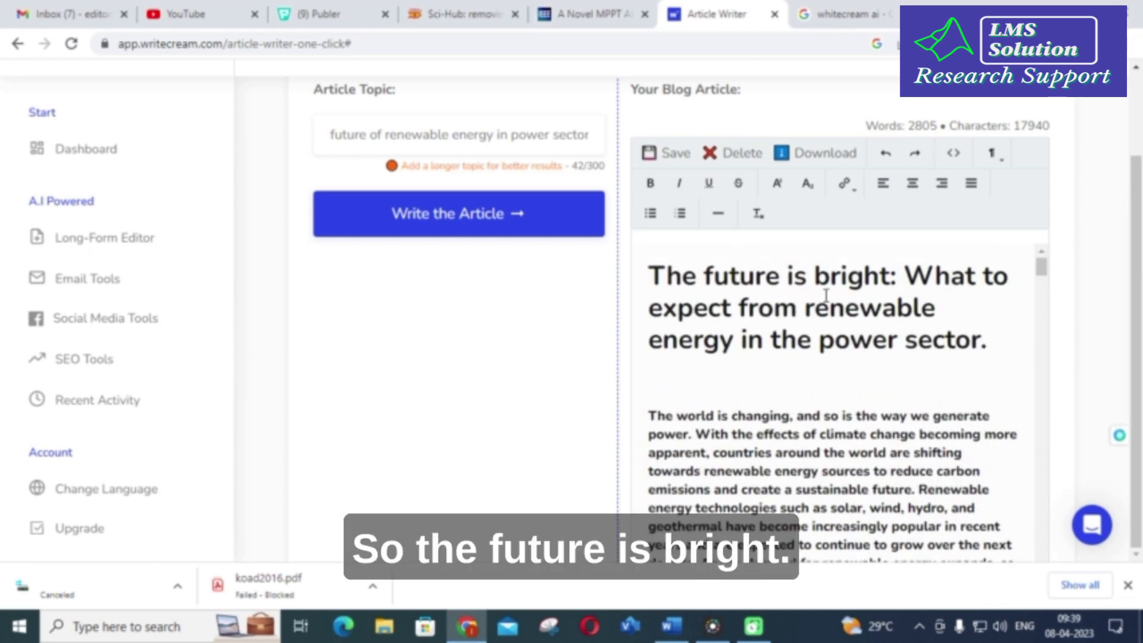
{"action": "scroll", "coordinate": [786, 315], "scroll_direction": "down", "scroll_amount": 3}
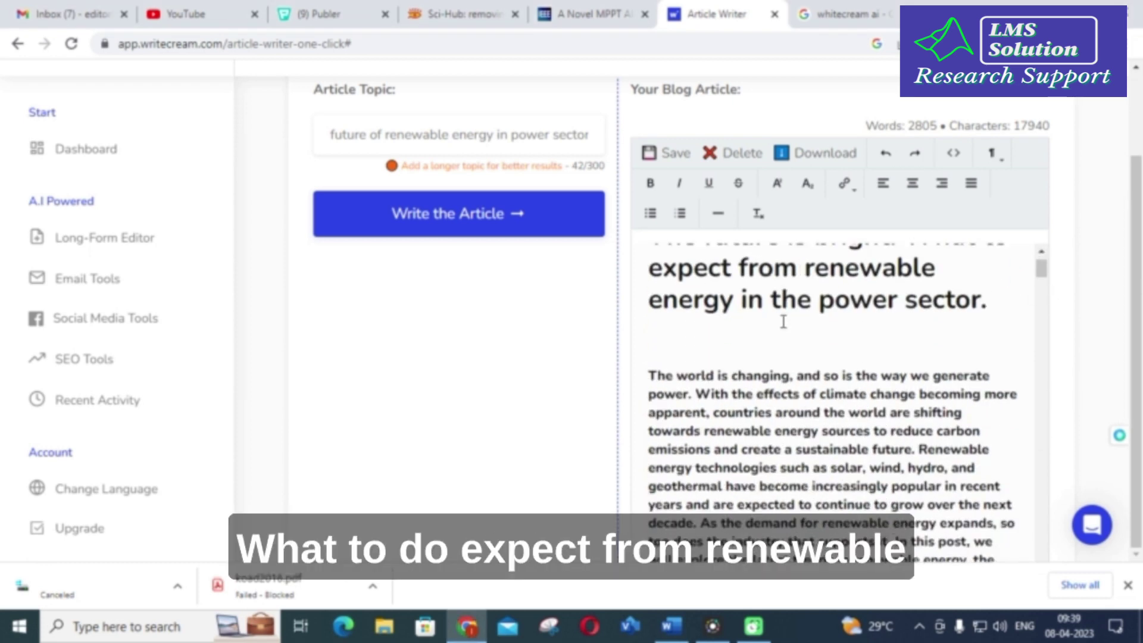
{"action": "scroll", "coordinate": [757, 315], "scroll_direction": "up", "scroll_amount": 1}
{"action": "scroll", "coordinate": [755, 324], "scroll_direction": "down", "scroll_amount": 1}
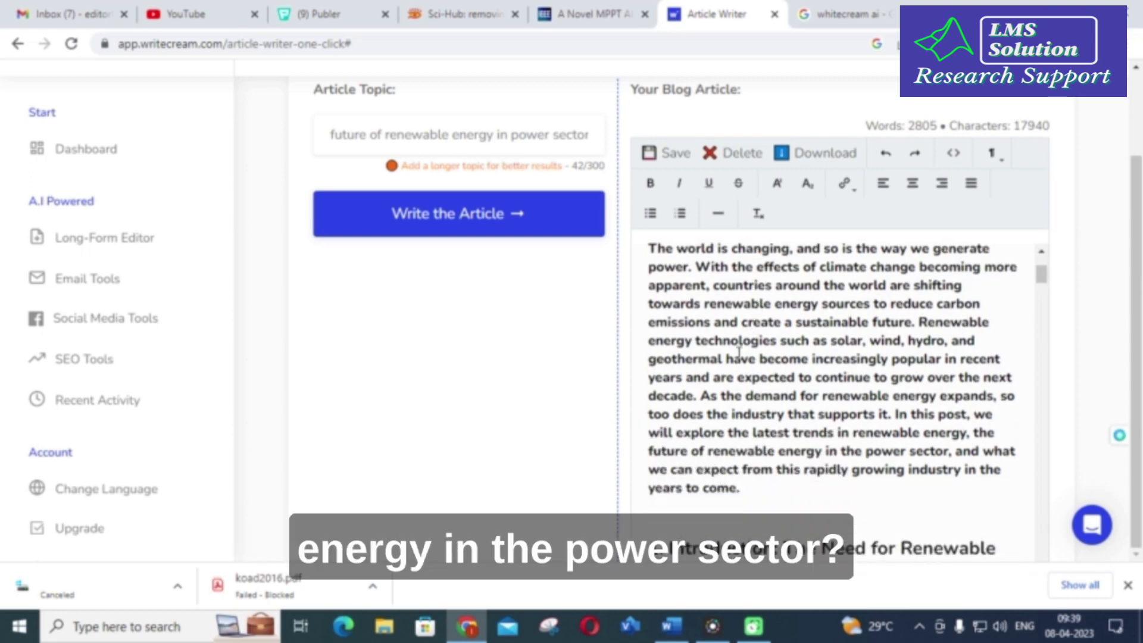
{"action": "scroll", "coordinate": [697, 354], "scroll_direction": "up", "scroll_amount": 1}
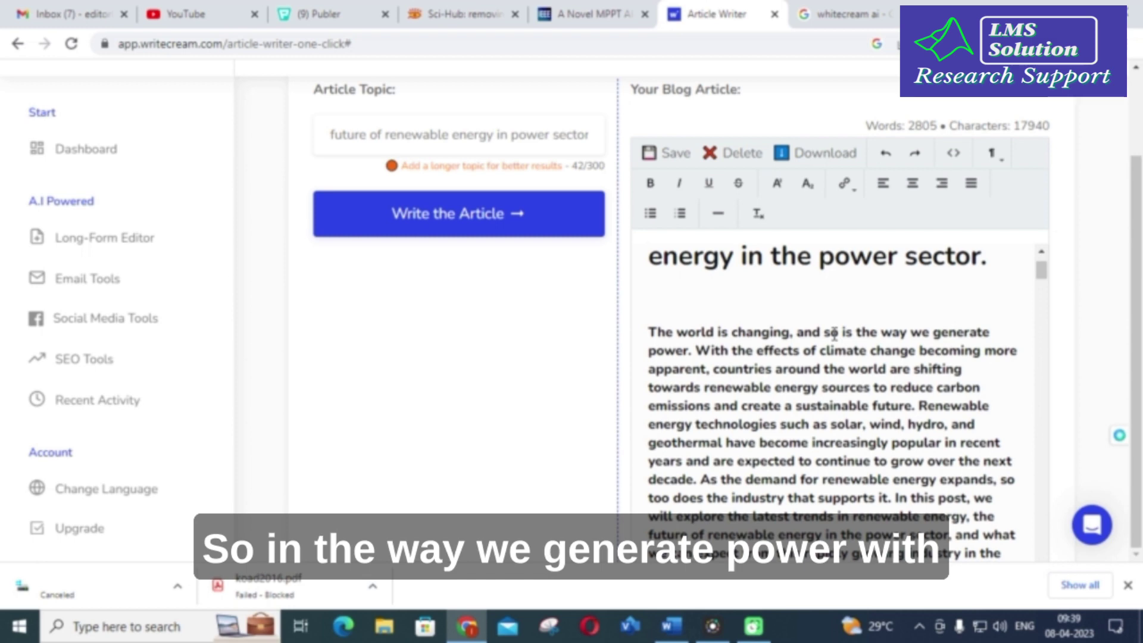
Step: Read on through the biomass, tidal energy and future predictions sections to the closing note
{"action": "scroll", "coordinate": [691, 363], "scroll_direction": "down", "scroll_amount": 1}
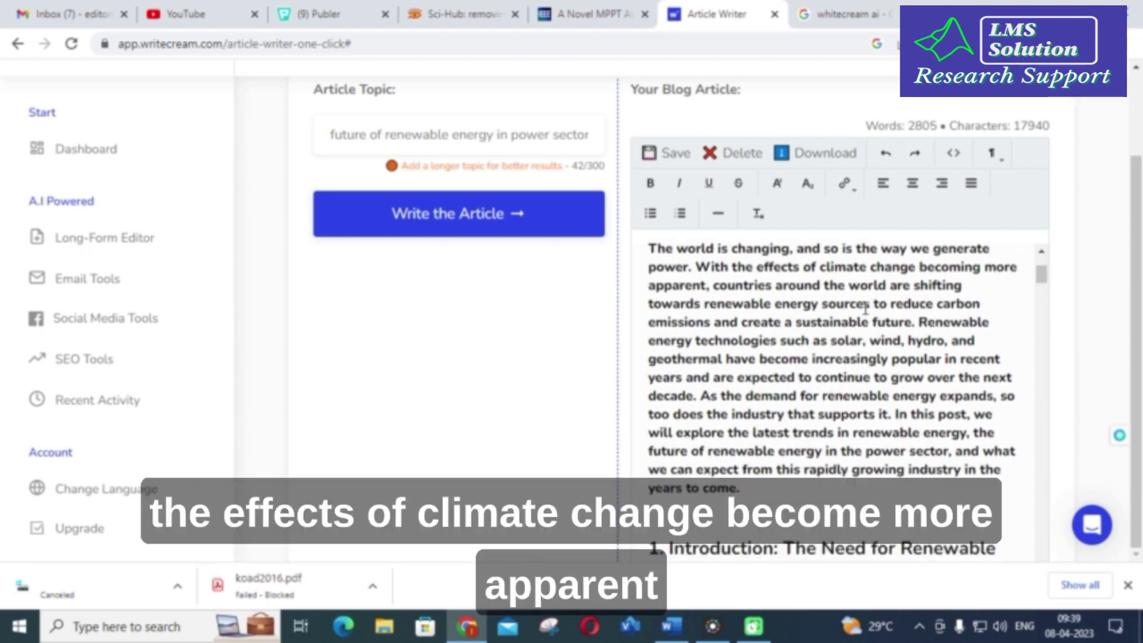
{"action": "scroll", "coordinate": [720, 297], "scroll_direction": "down", "scroll_amount": 4}
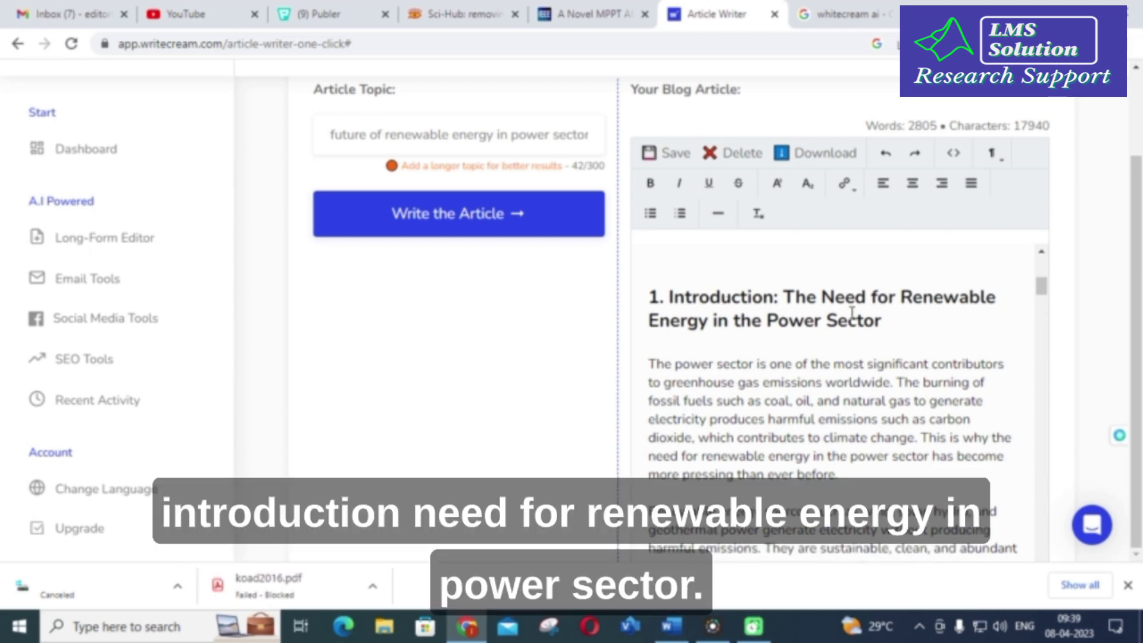
{"action": "scroll", "coordinate": [767, 321], "scroll_direction": "down", "scroll_amount": 10}
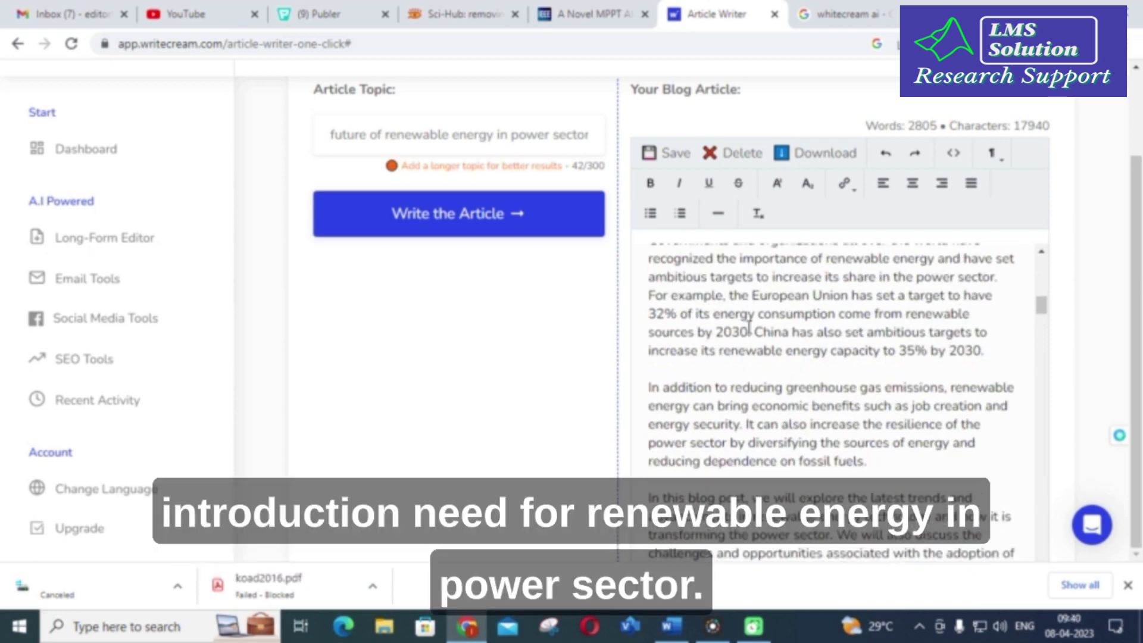
{"action": "scroll", "coordinate": [772, 327], "scroll_direction": "down", "scroll_amount": 10}
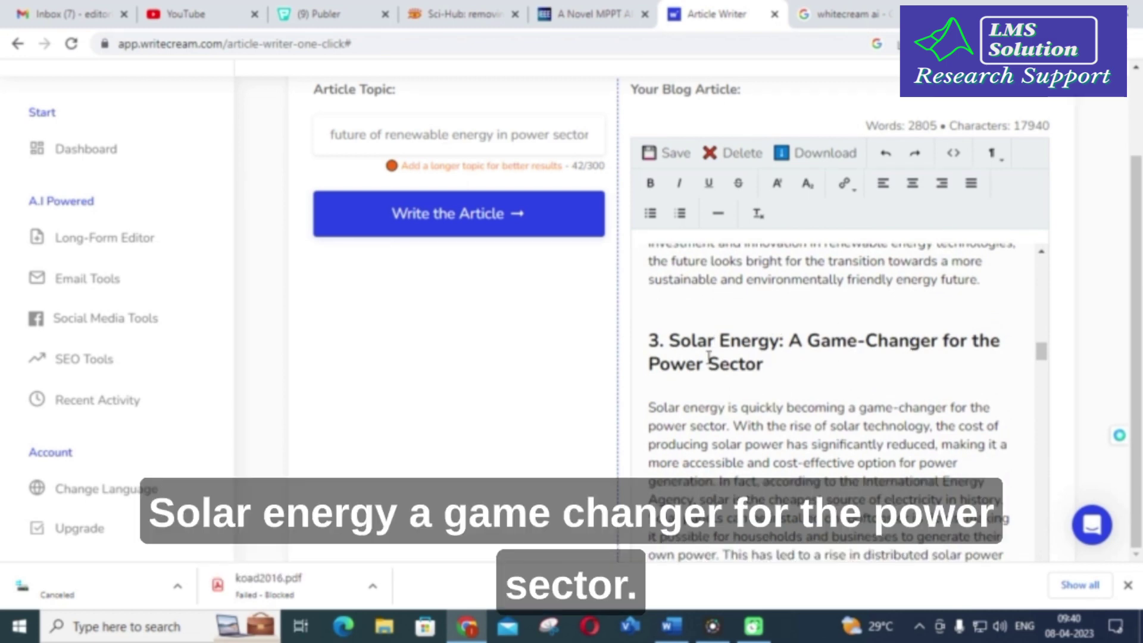
{"action": "scroll", "coordinate": [709, 356], "scroll_direction": "down", "scroll_amount": 10}
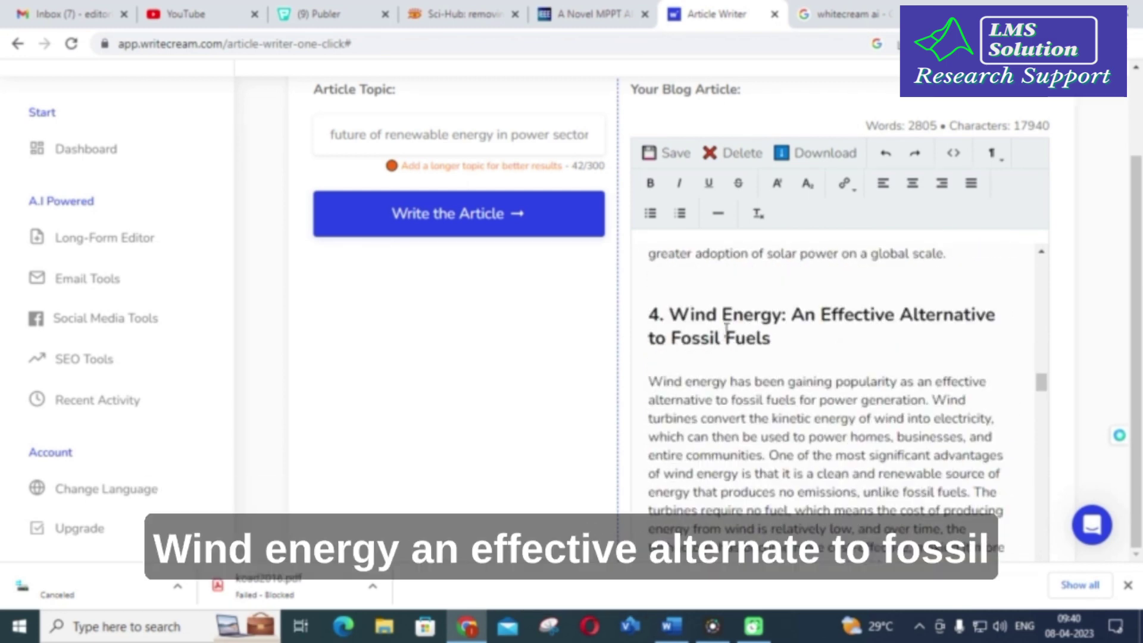
{"action": "scroll", "coordinate": [719, 340], "scroll_direction": "down", "scroll_amount": 10}
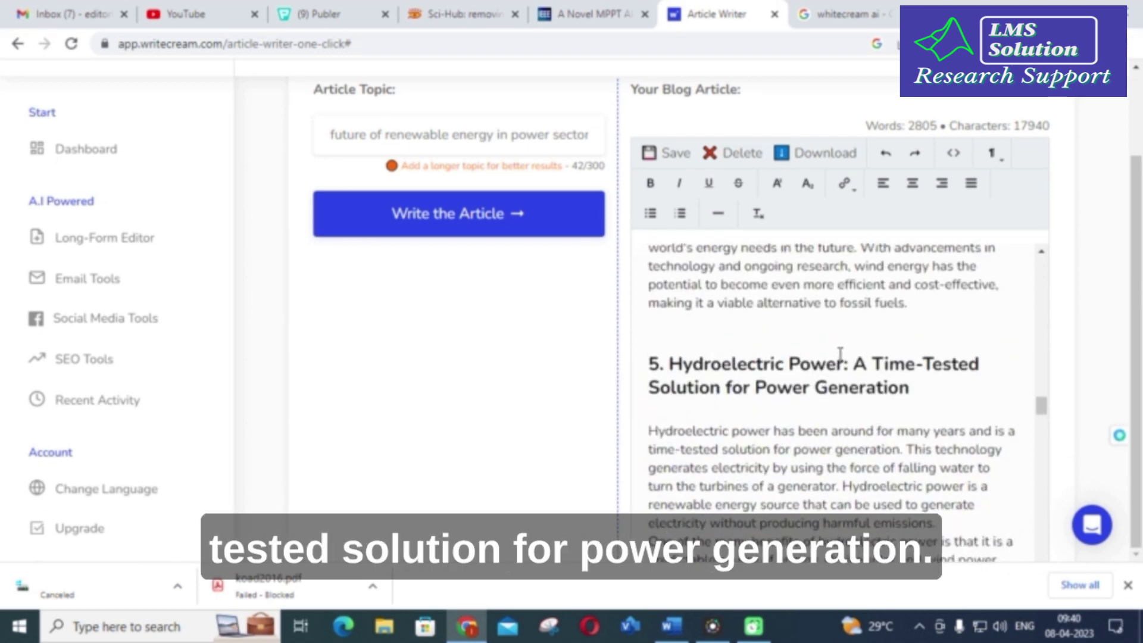
{"action": "scroll", "coordinate": [833, 358], "scroll_direction": "down", "scroll_amount": 10}
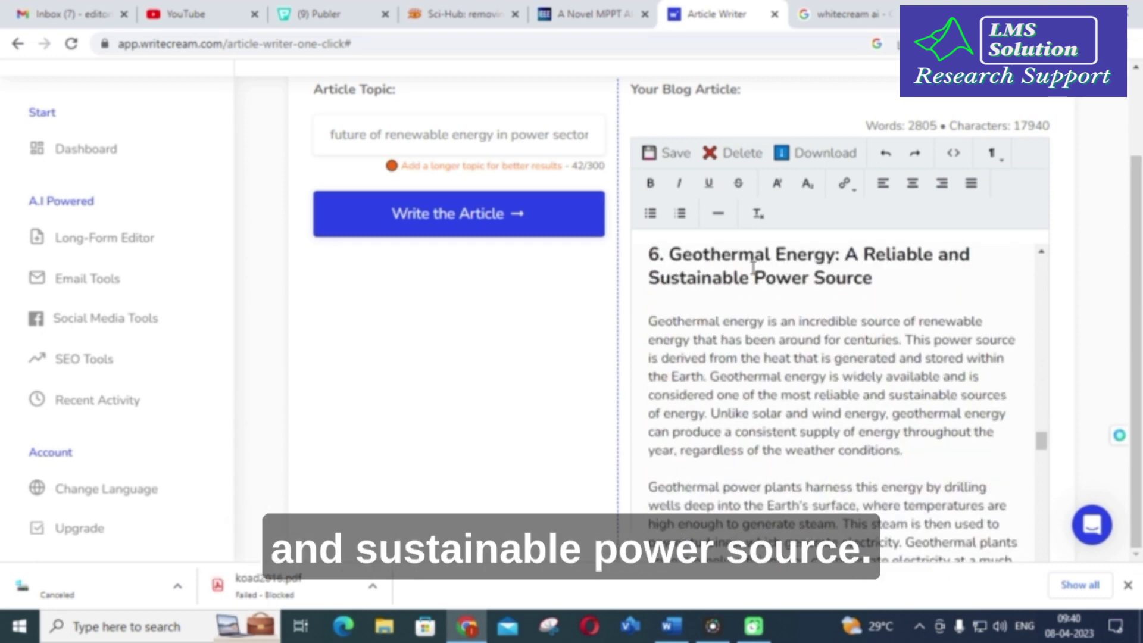
{"action": "scroll", "coordinate": [753, 268], "scroll_direction": "down", "scroll_amount": 10}
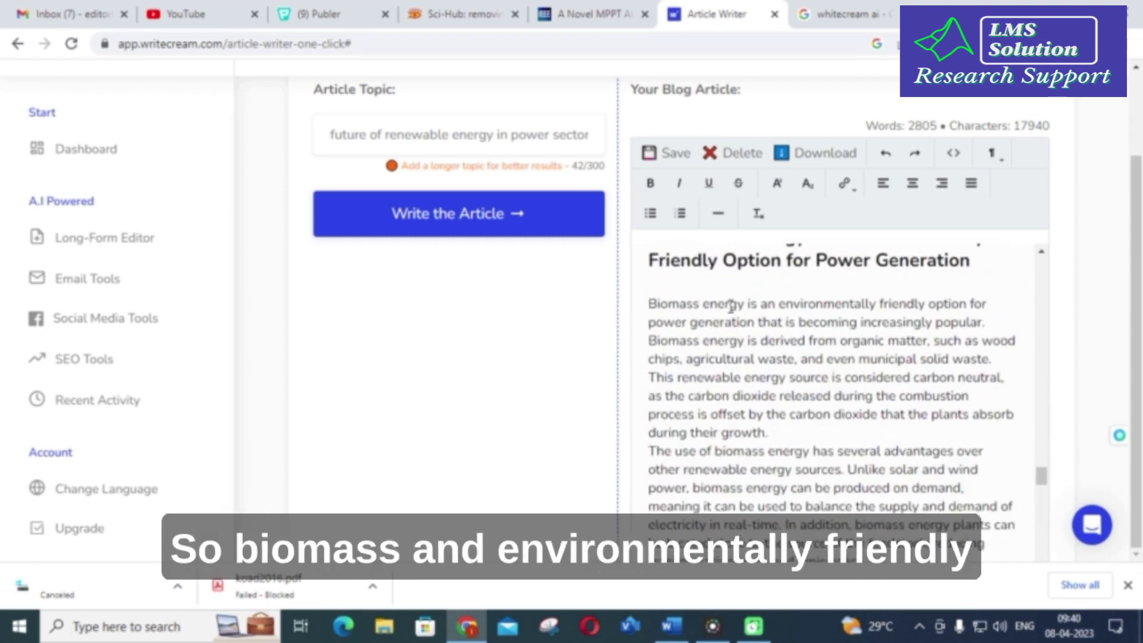
{"action": "scroll", "coordinate": [822, 315], "scroll_direction": "up", "scroll_amount": 1}
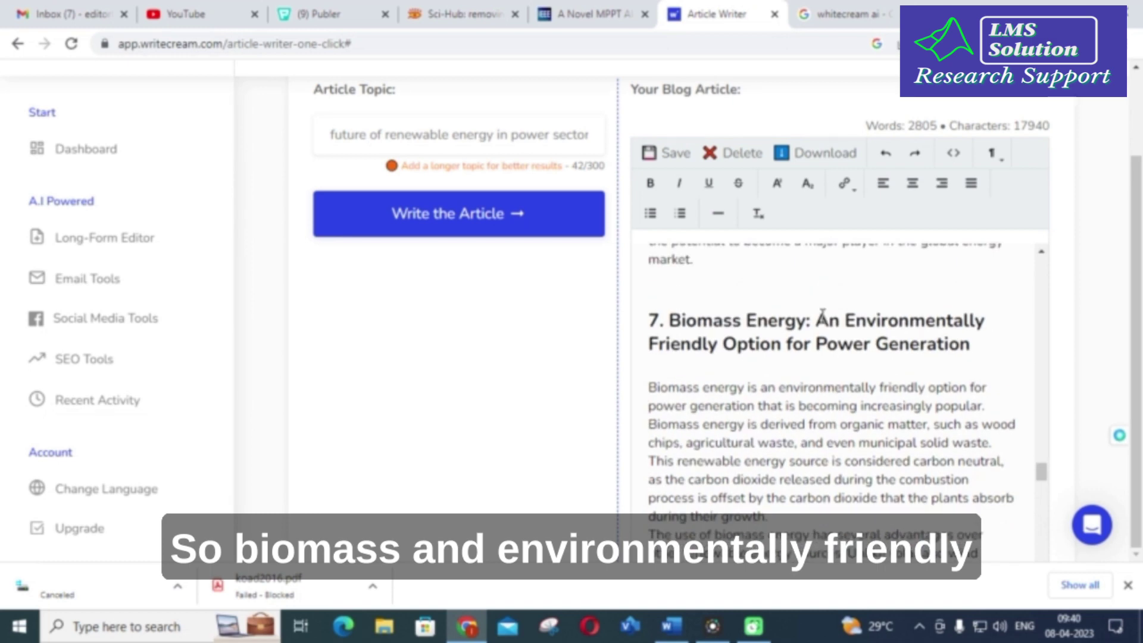
{"action": "scroll", "coordinate": [822, 315], "scroll_direction": "down", "scroll_amount": 12}
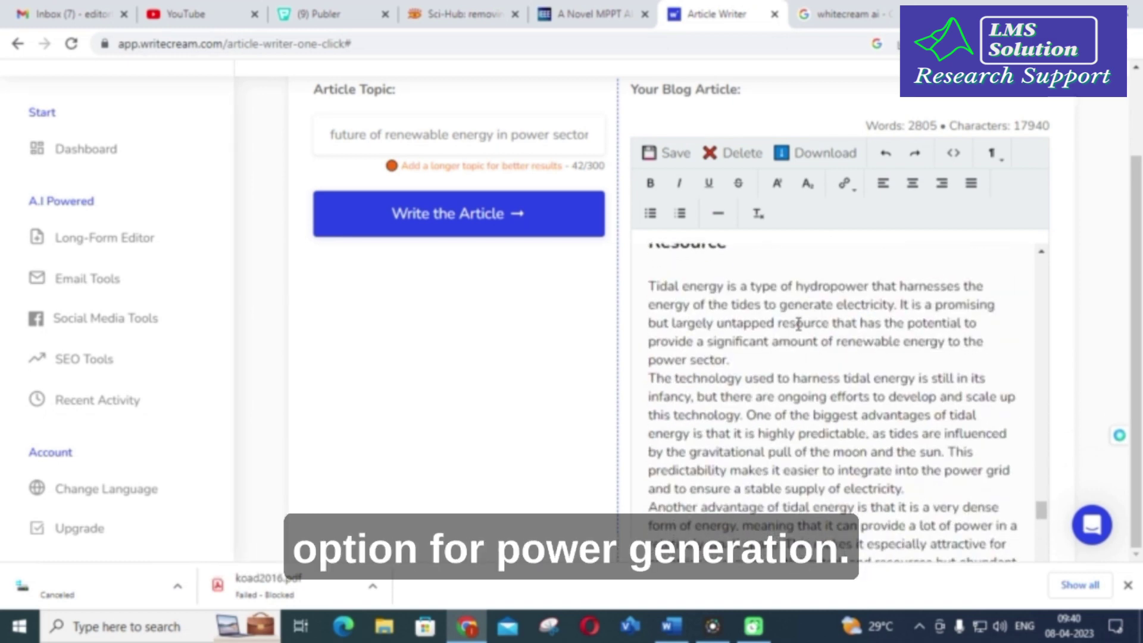
{"action": "scroll", "coordinate": [795, 323], "scroll_direction": "up", "scroll_amount": 2}
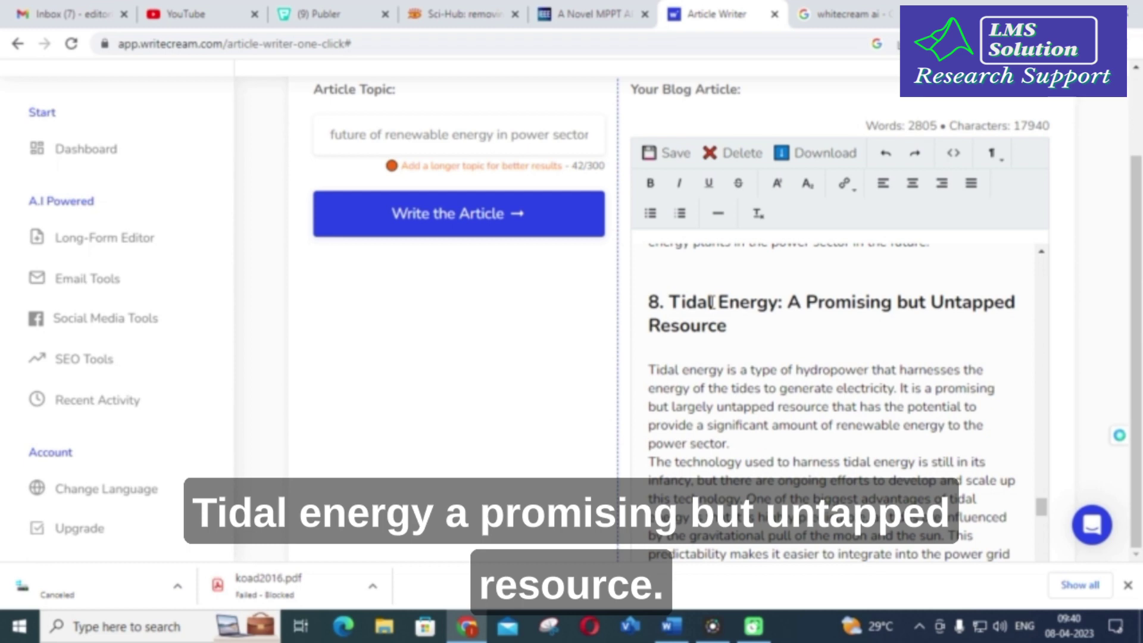
{"action": "scroll", "coordinate": [712, 302], "scroll_direction": "down", "scroll_amount": 10}
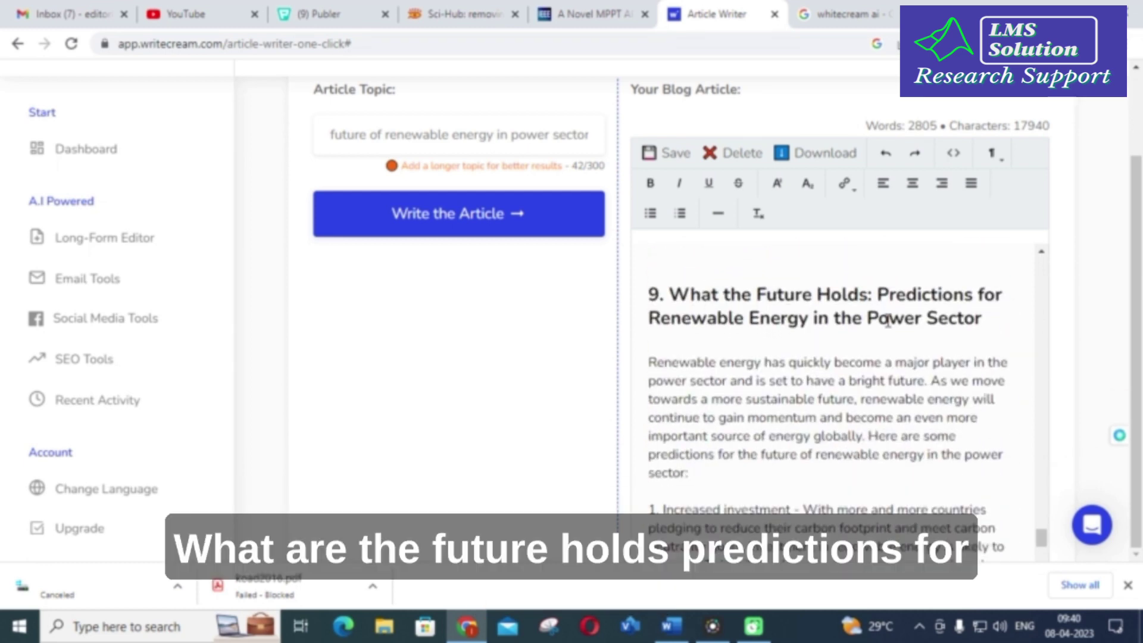
{"action": "scroll", "coordinate": [893, 327], "scroll_direction": "down", "scroll_amount": 20}
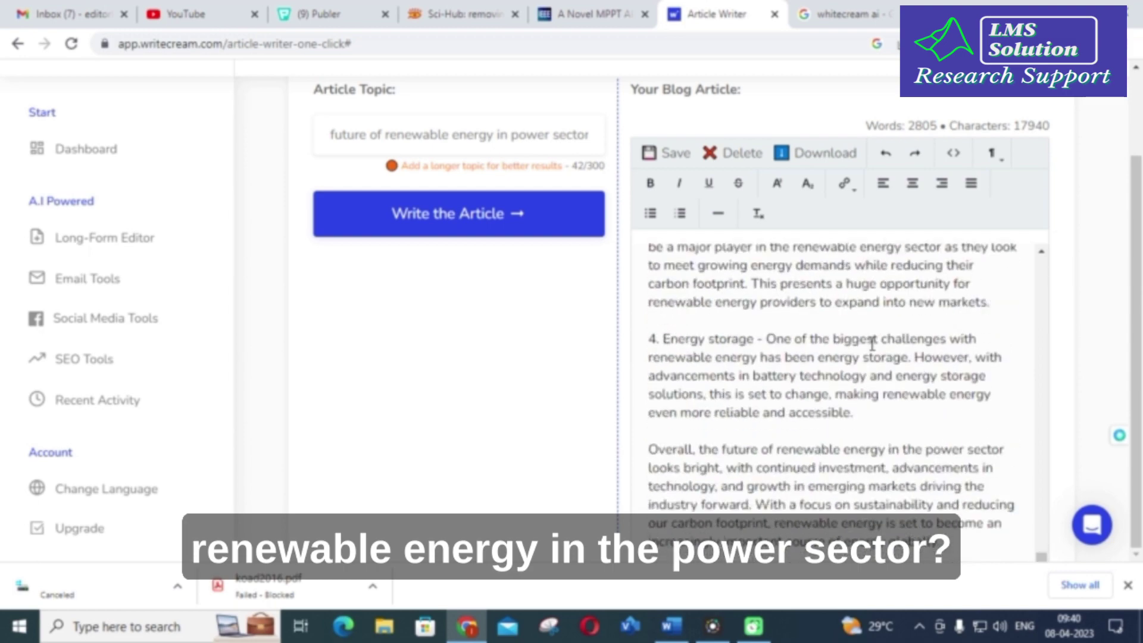
{"action": "scroll", "coordinate": [863, 338], "scroll_direction": "down", "scroll_amount": 2}
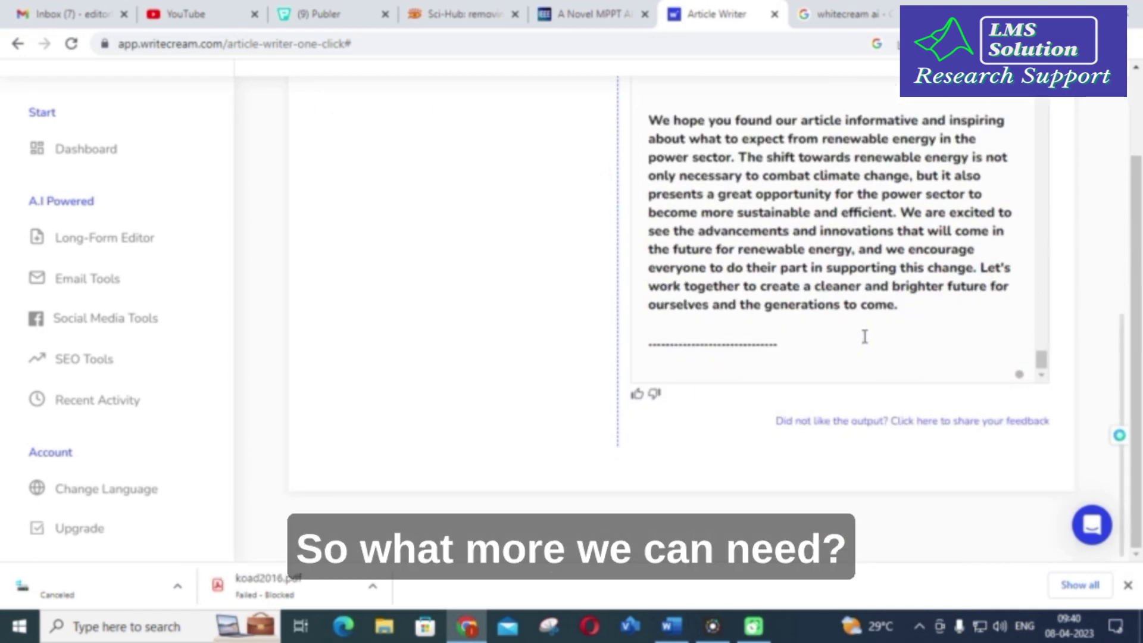
{"action": "scroll", "coordinate": [497, 290], "scroll_direction": "up", "scroll_amount": 3}
{"action": "scroll", "coordinate": [836, 439], "scroll_direction": "up", "scroll_amount": 4}
{"action": "scroll", "coordinate": [836, 439], "scroll_direction": "up", "scroll_amount": 4}
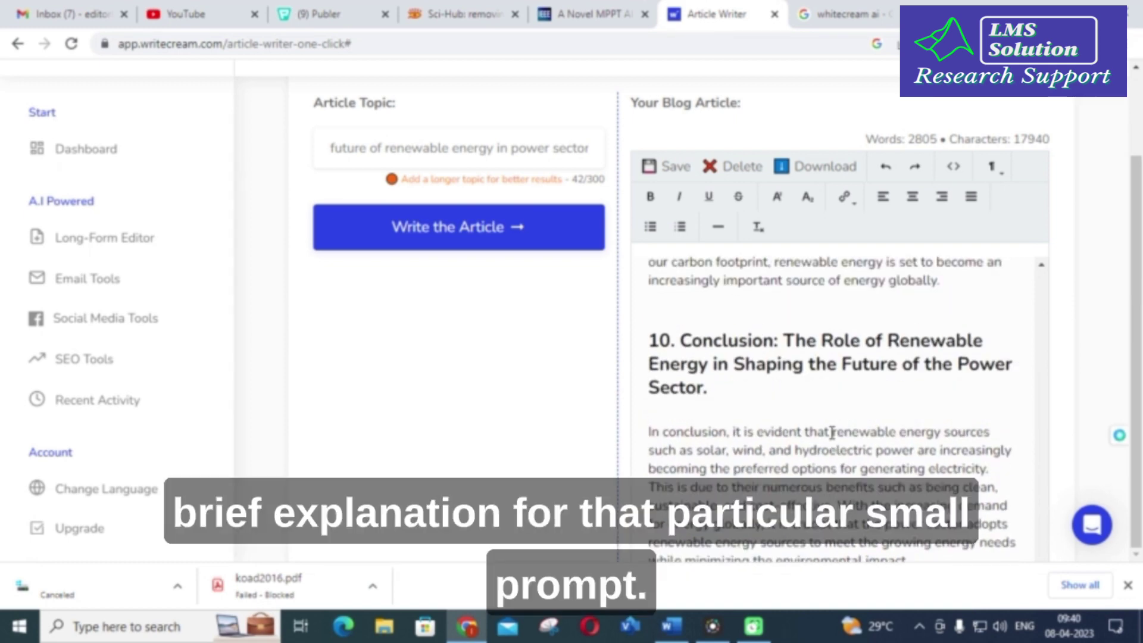
{"action": "scroll", "coordinate": [500, 289], "scroll_direction": "up", "scroll_amount": 3}
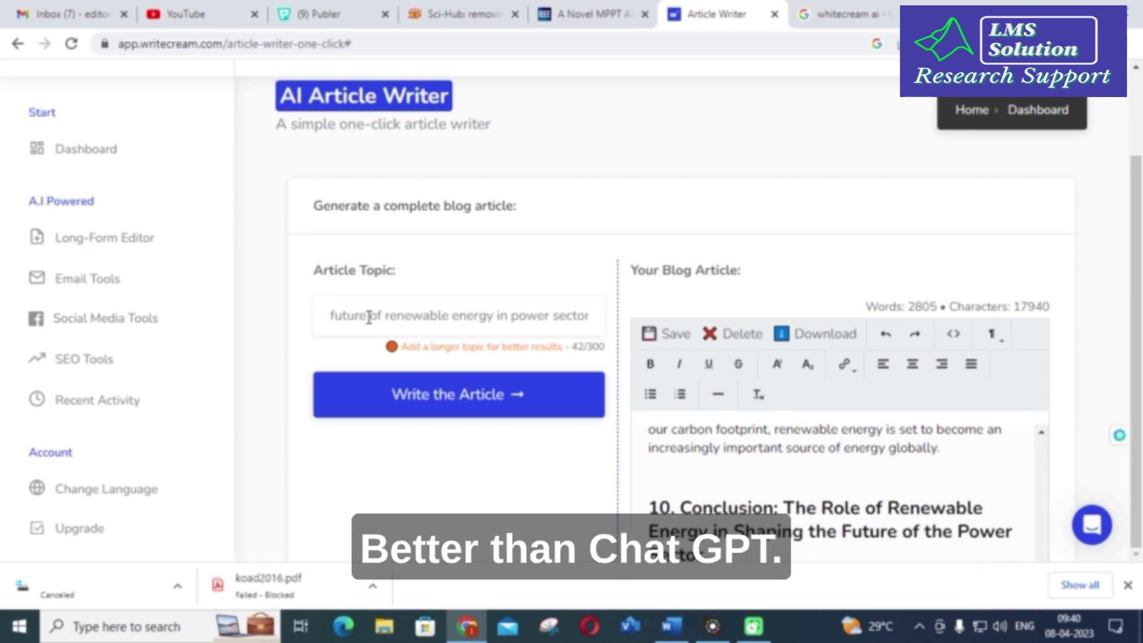
{"action": "scroll", "coordinate": [863, 382], "scroll_direction": "down", "scroll_amount": 3}
{"action": "scroll", "coordinate": [774, 357], "scroll_direction": "up", "scroll_amount": 10}
{"action": "scroll", "coordinate": [769, 351], "scroll_direction": "up", "scroll_amount": 15}
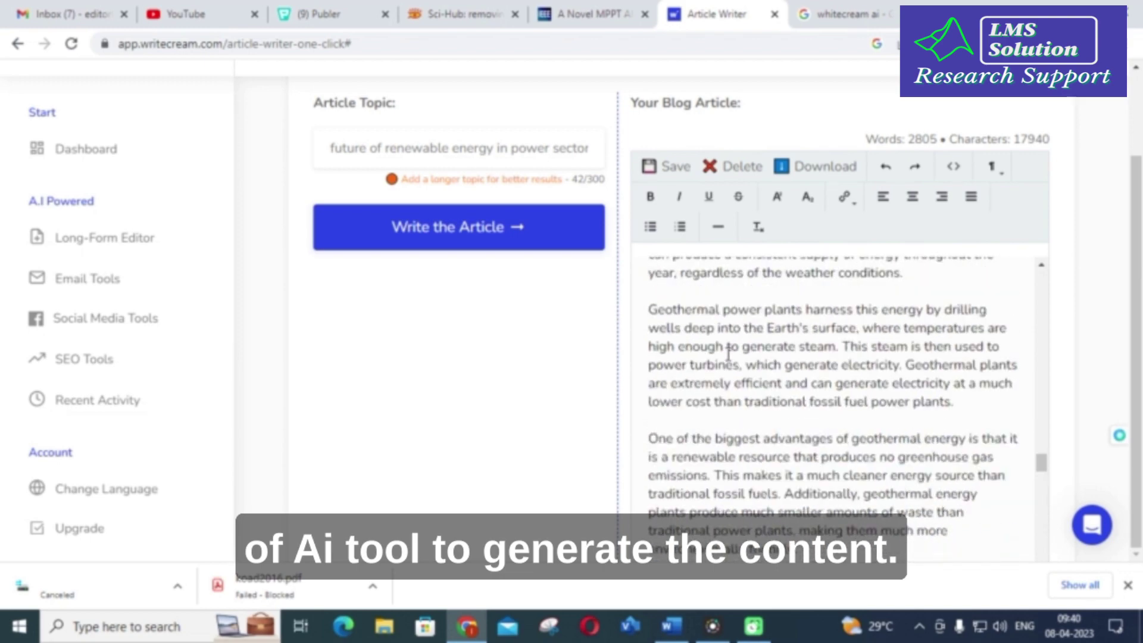
{"action": "scroll", "coordinate": [727, 353], "scroll_direction": "up", "scroll_amount": 15}
{"action": "scroll", "coordinate": [763, 462], "scroll_direction": "up", "scroll_amount": 20}
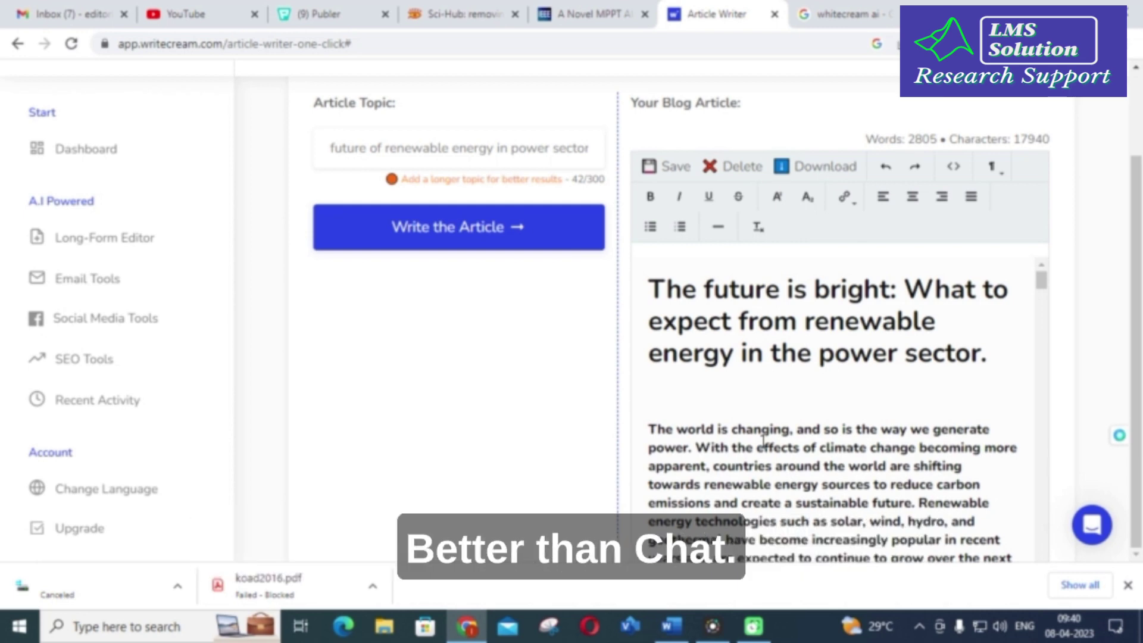
{"action": "scroll", "coordinate": [752, 388], "scroll_direction": "up", "scroll_amount": 3}
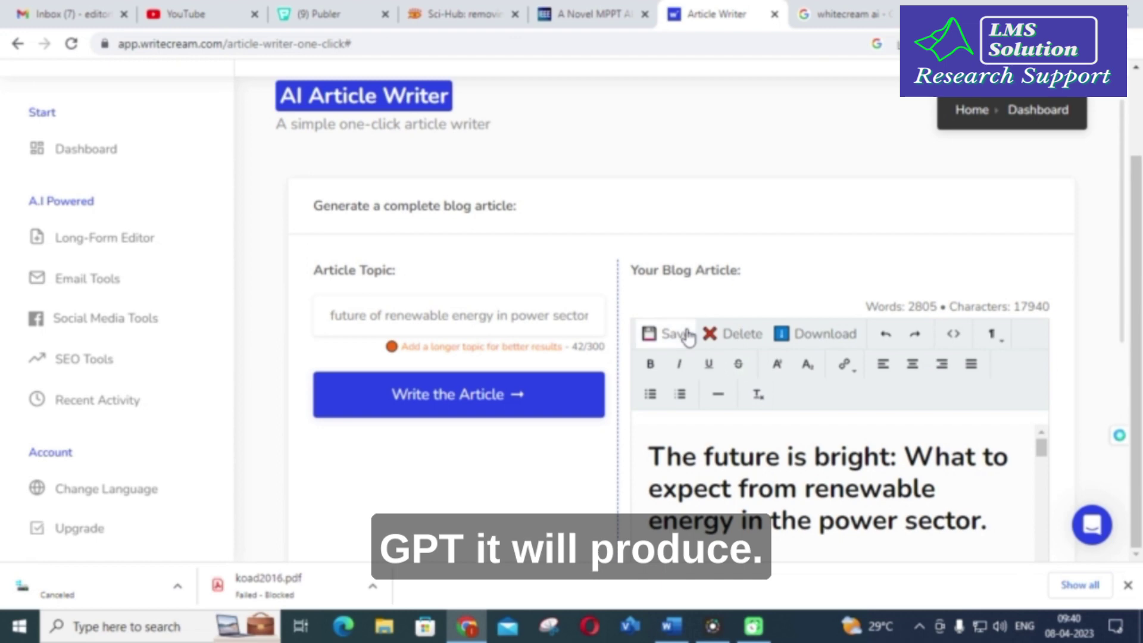
{"action": "scroll", "coordinate": [776, 421], "scroll_direction": "down", "scroll_amount": 2}
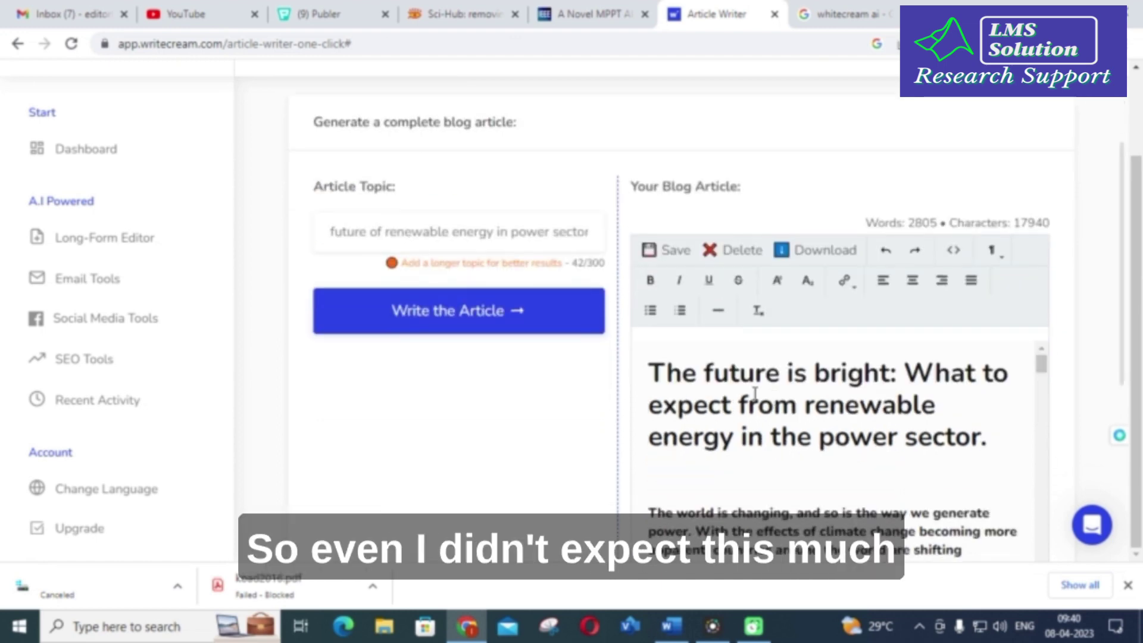
{"action": "scroll", "coordinate": [744, 396], "scroll_direction": "down", "scroll_amount": 2}
{"action": "scroll", "coordinate": [737, 401], "scroll_direction": "up", "scroll_amount": 2}
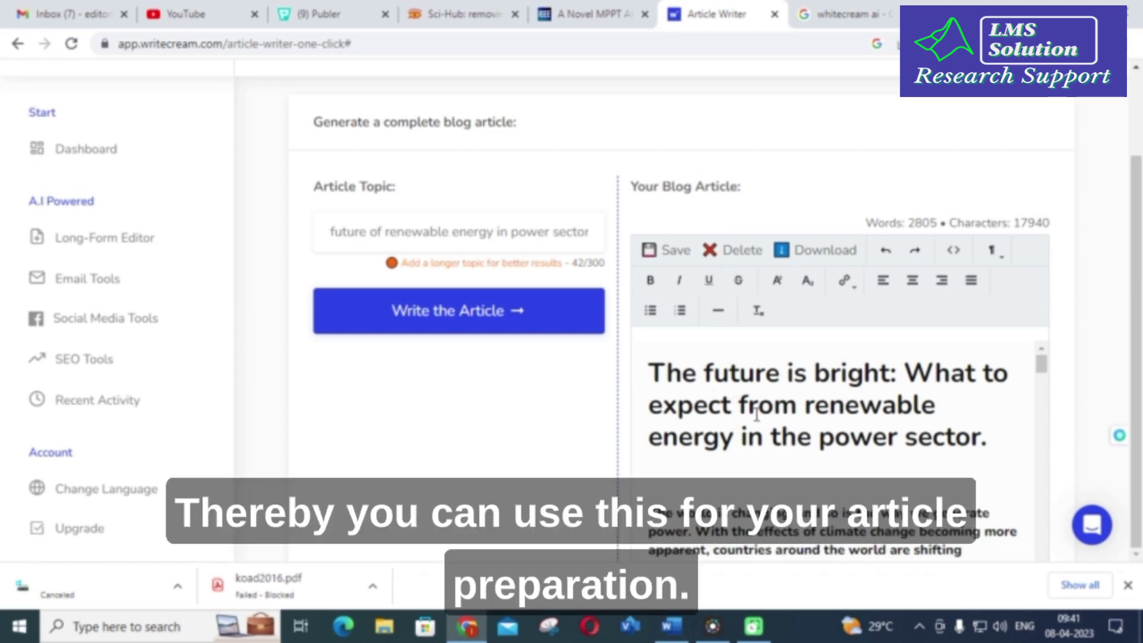
{"action": "left_click", "coordinate": [18, 46]}
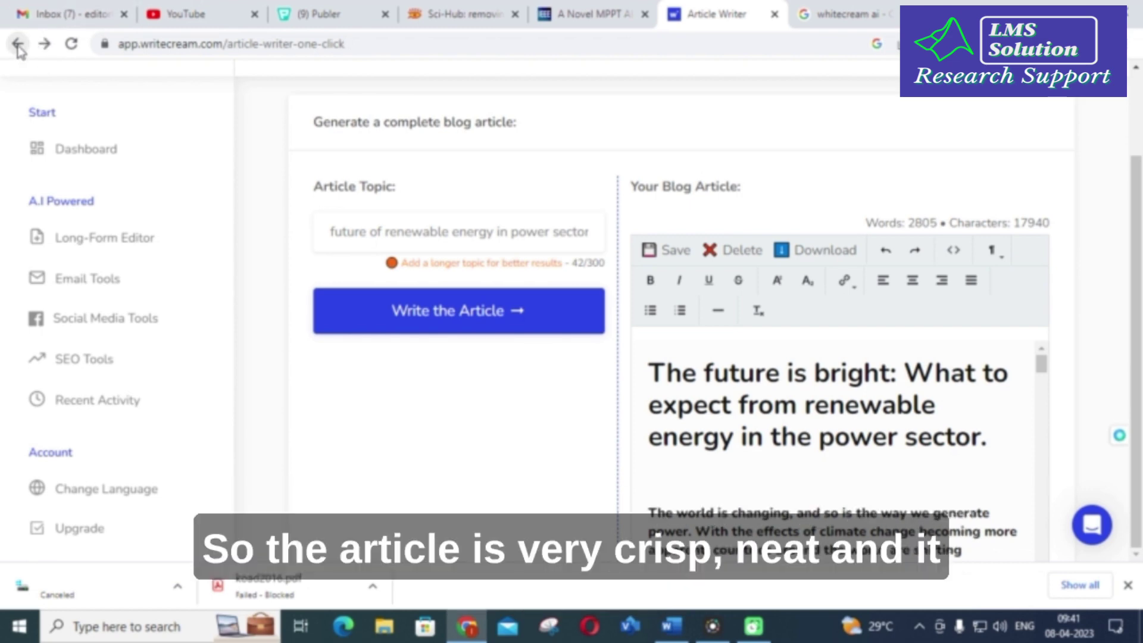
Step: Go back to the dashboard and scroll down to the Image Generation tool cards
{"action": "left_click", "coordinate": [18, 45]}
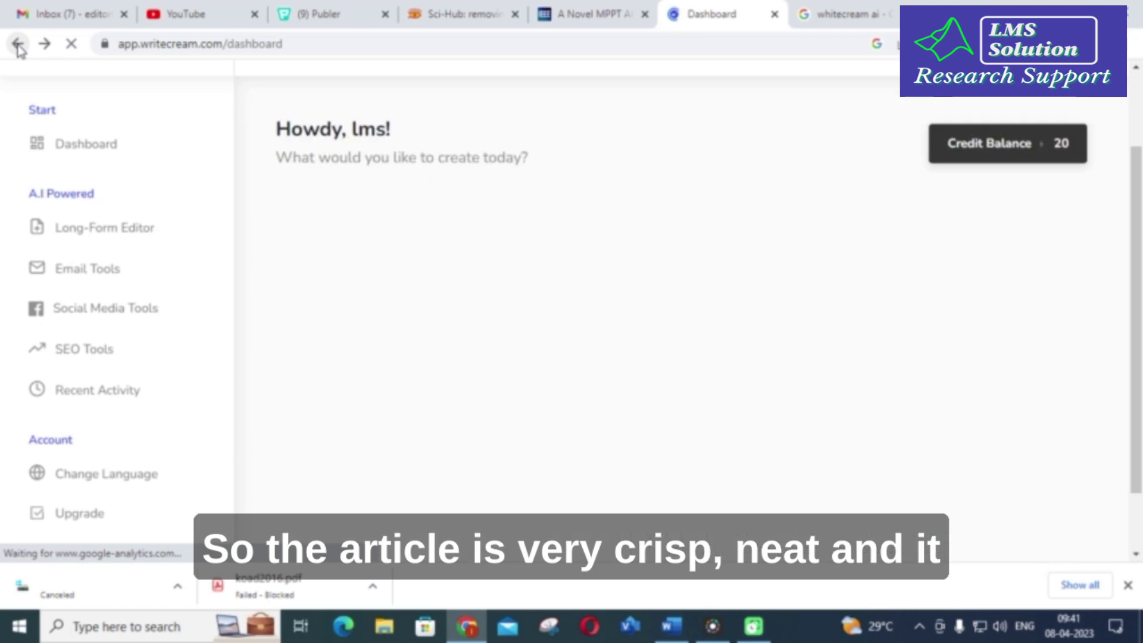
{"action": "scroll", "coordinate": [625, 334], "scroll_direction": "down", "scroll_amount": 2}
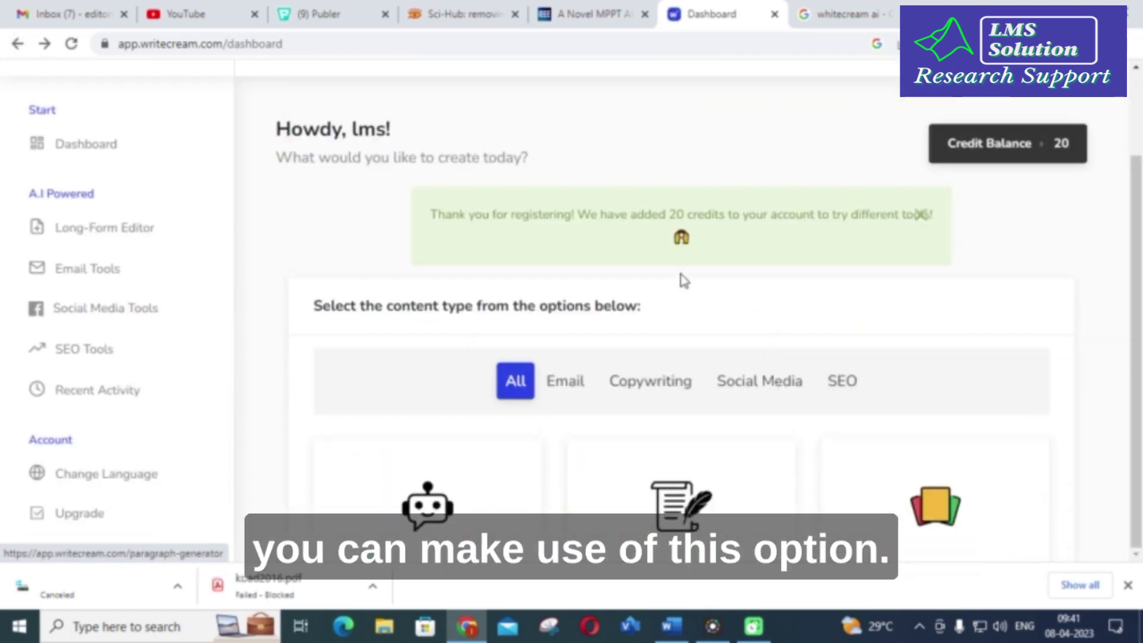
{"action": "scroll", "coordinate": [706, 422], "scroll_direction": "down", "scroll_amount": 4}
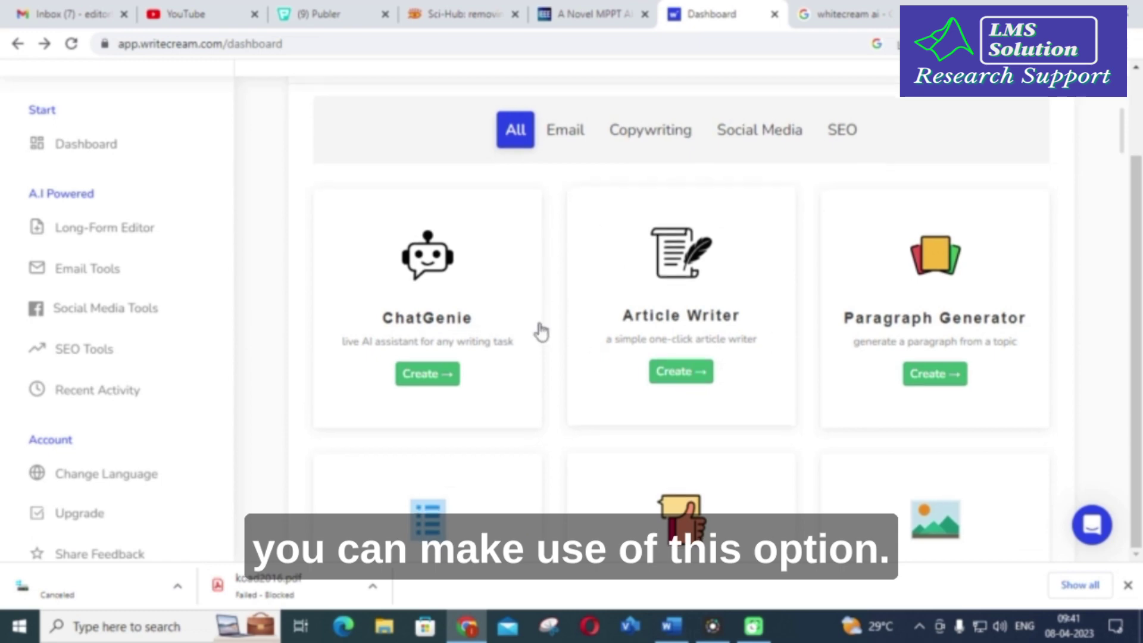
{"action": "scroll", "coordinate": [878, 196], "scroll_direction": "down", "scroll_amount": 3}
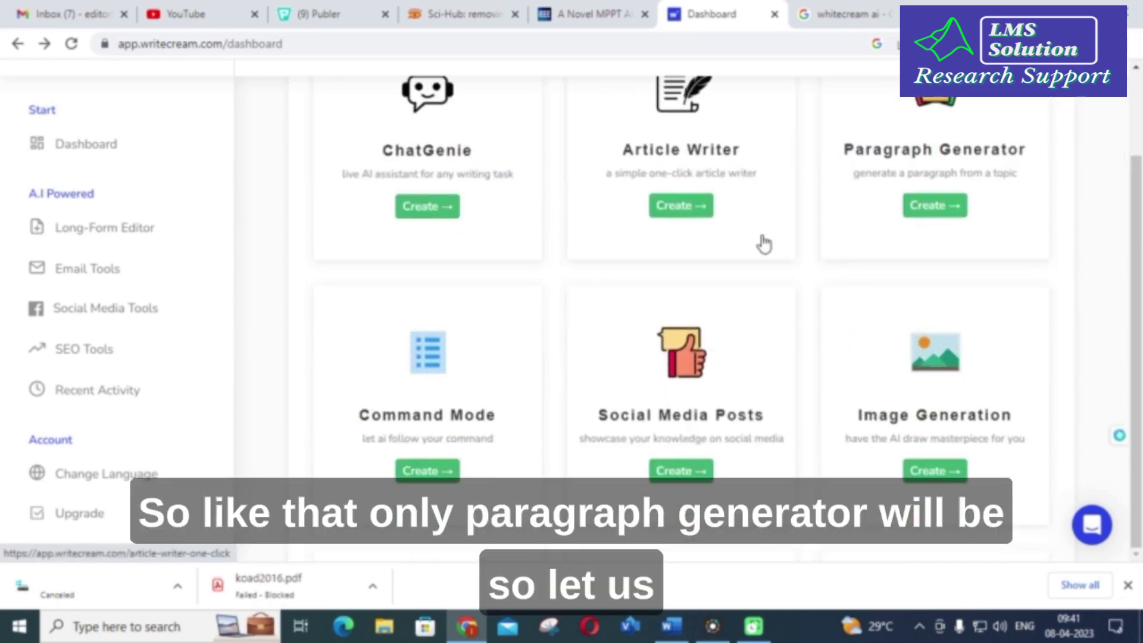
Step: Open Image Generation and download the control-panel worker image as ai_image.png
{"action": "left_click", "coordinate": [931, 416]}
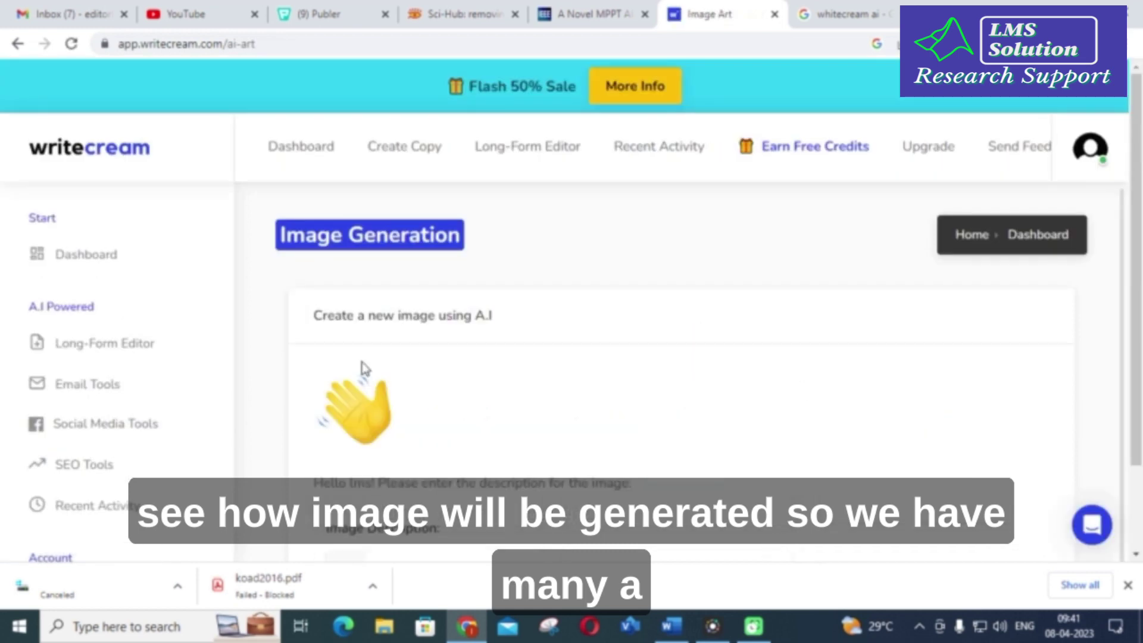
{"action": "scroll", "coordinate": [362, 362], "scroll_direction": "down", "scroll_amount": 2}
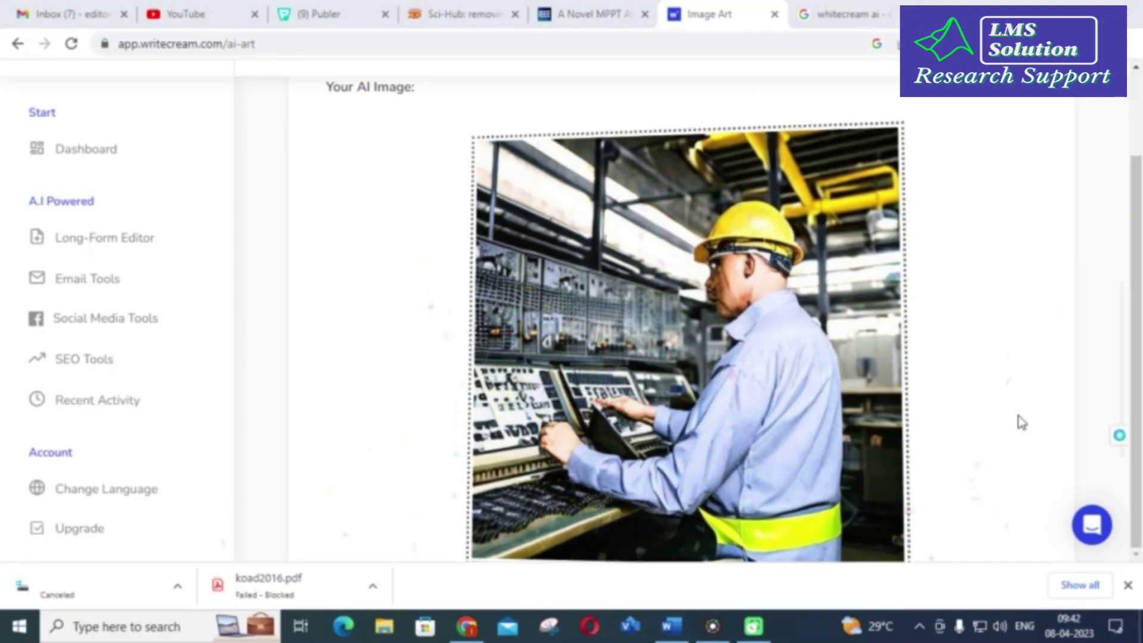
{"action": "scroll", "coordinate": [1018, 417], "scroll_direction": "up", "scroll_amount": 10}
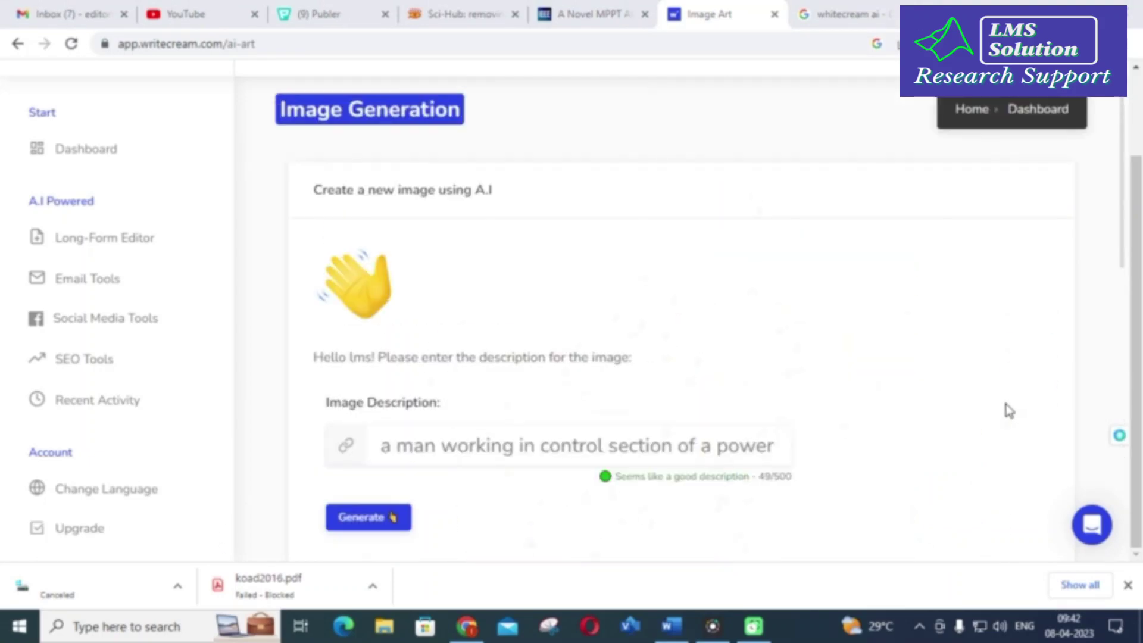
{"action": "scroll", "coordinate": [768, 387], "scroll_direction": "down", "scroll_amount": 3}
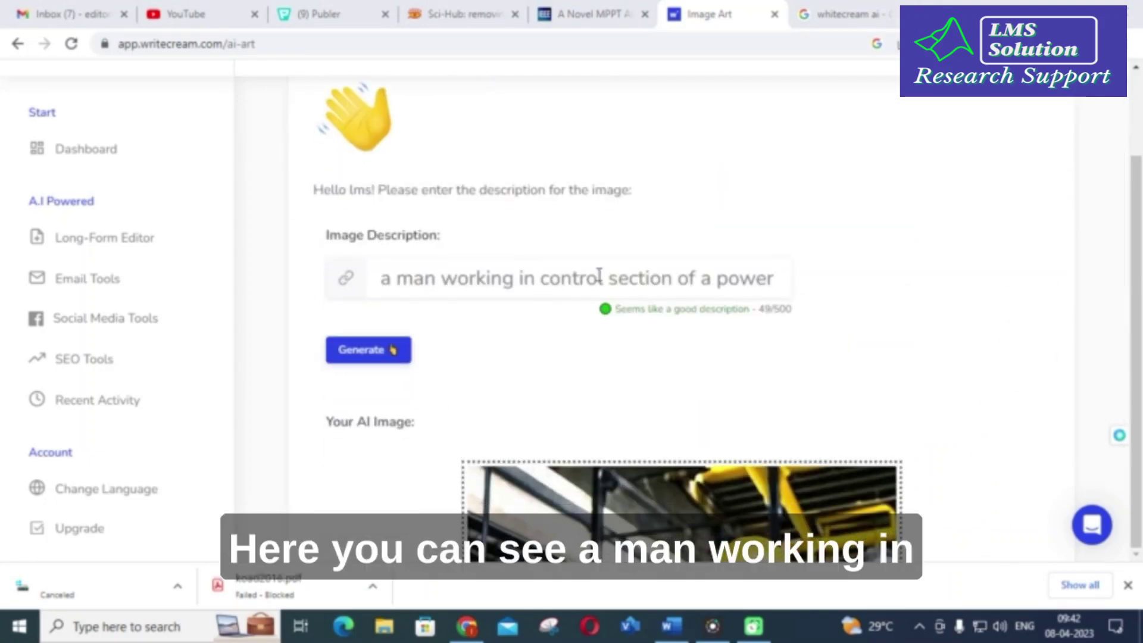
{"action": "scroll", "coordinate": [702, 279], "scroll_direction": "down", "scroll_amount": 7}
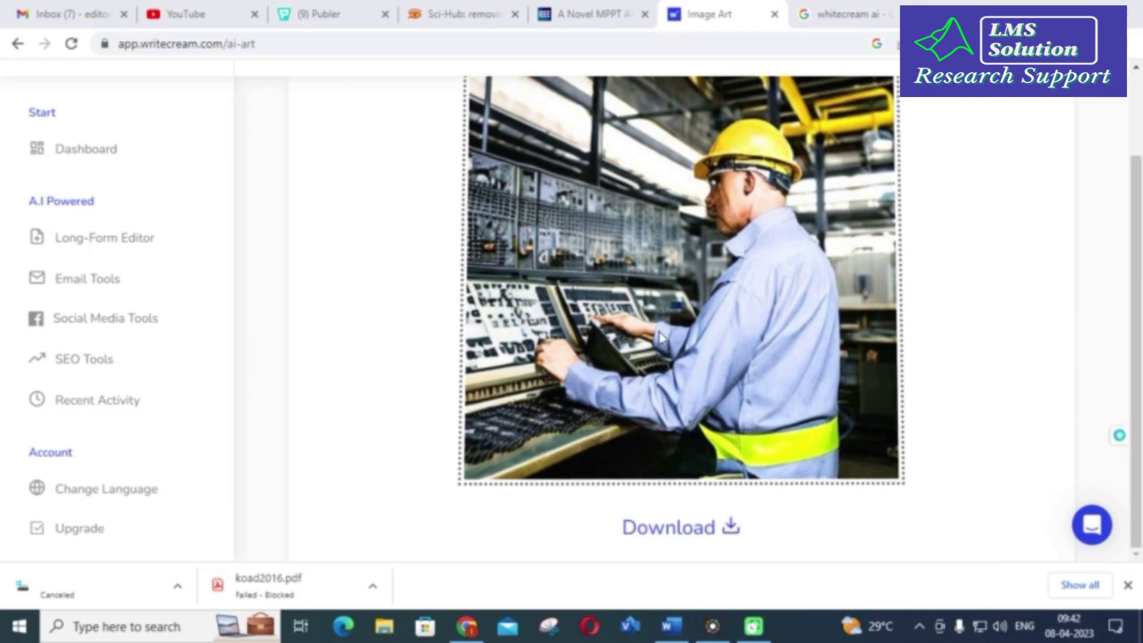
{"action": "left_click", "coordinate": [788, 315]}
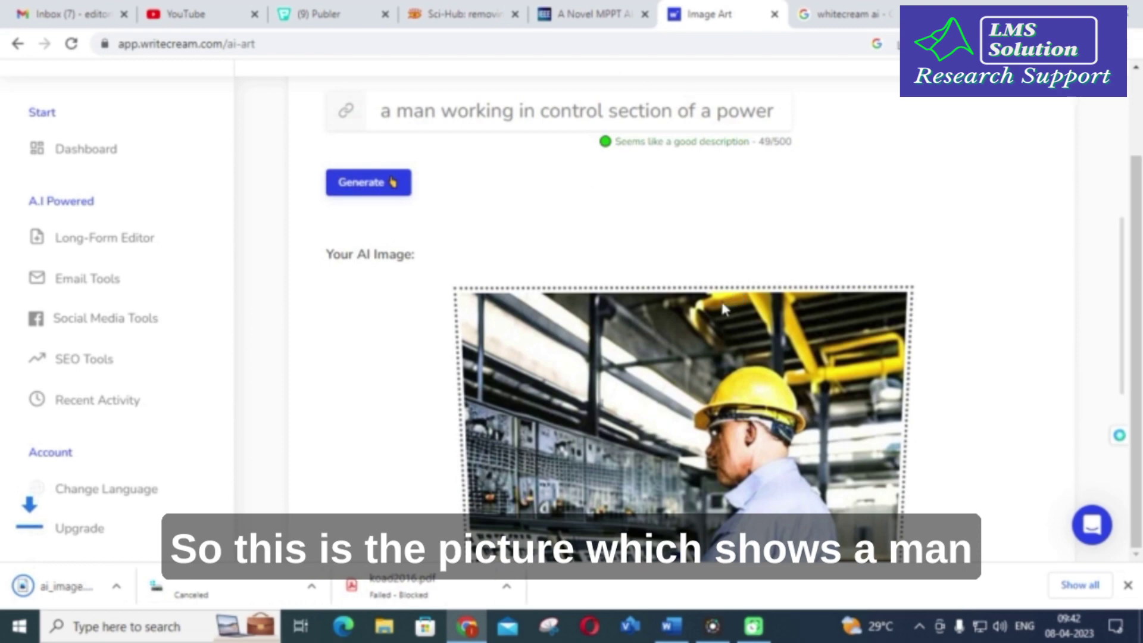
Step: Generate an image from the power-plant control panel description, then return to the dashboard
{"action": "scroll", "coordinate": [768, 310], "scroll_direction": "down", "scroll_amount": 4}
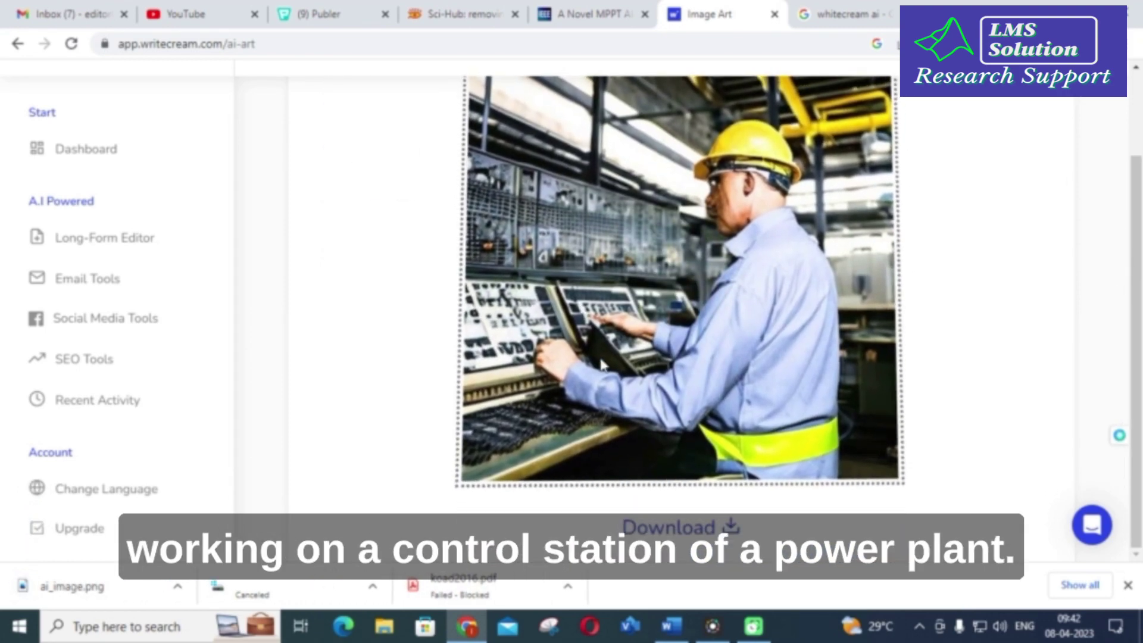
{"action": "scroll", "coordinate": [602, 340], "scroll_direction": "up", "scroll_amount": 5}
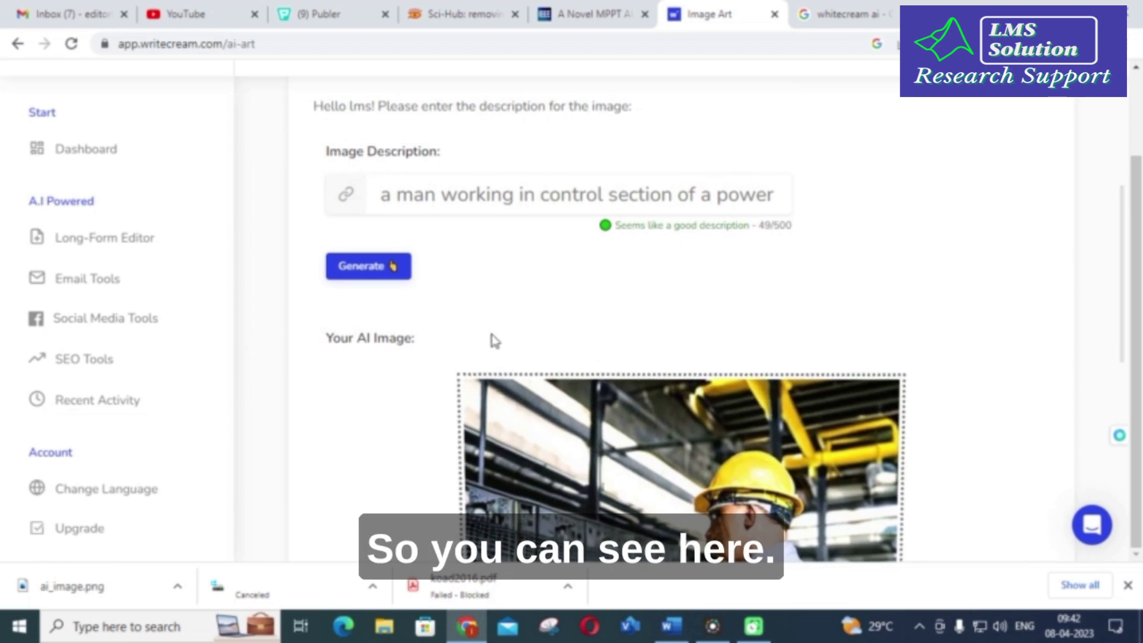
{"action": "scroll", "coordinate": [550, 325], "scroll_direction": "up", "scroll_amount": 2}
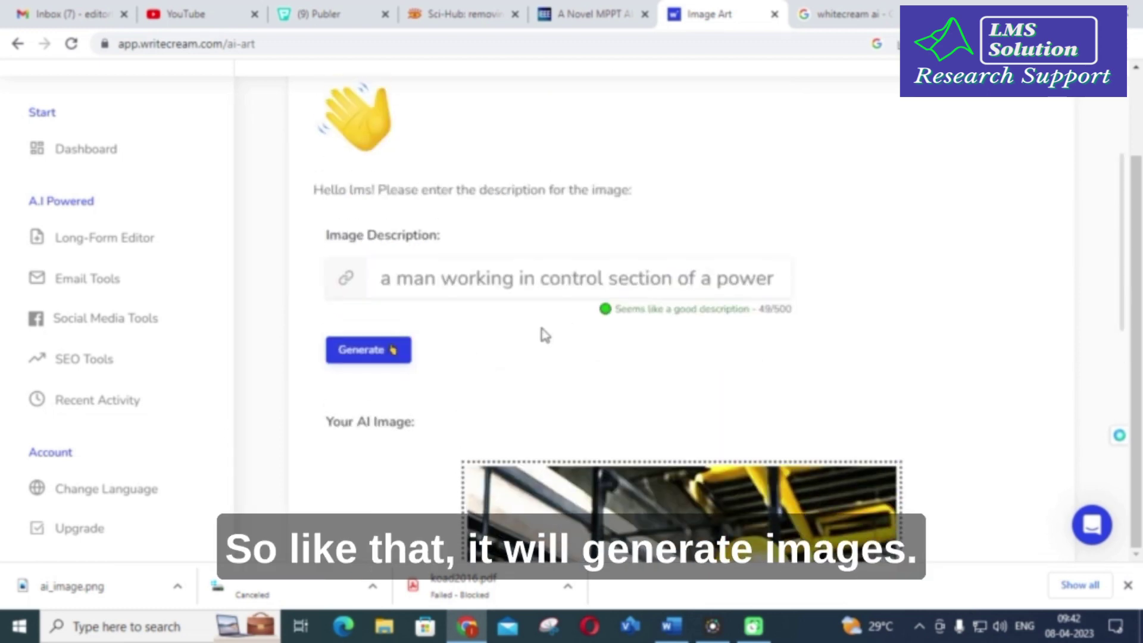
{"action": "scroll", "coordinate": [541, 334], "scroll_direction": "down", "scroll_amount": 3}
{"action": "scroll", "coordinate": [450, 215], "scroll_direction": "up", "scroll_amount": 2}
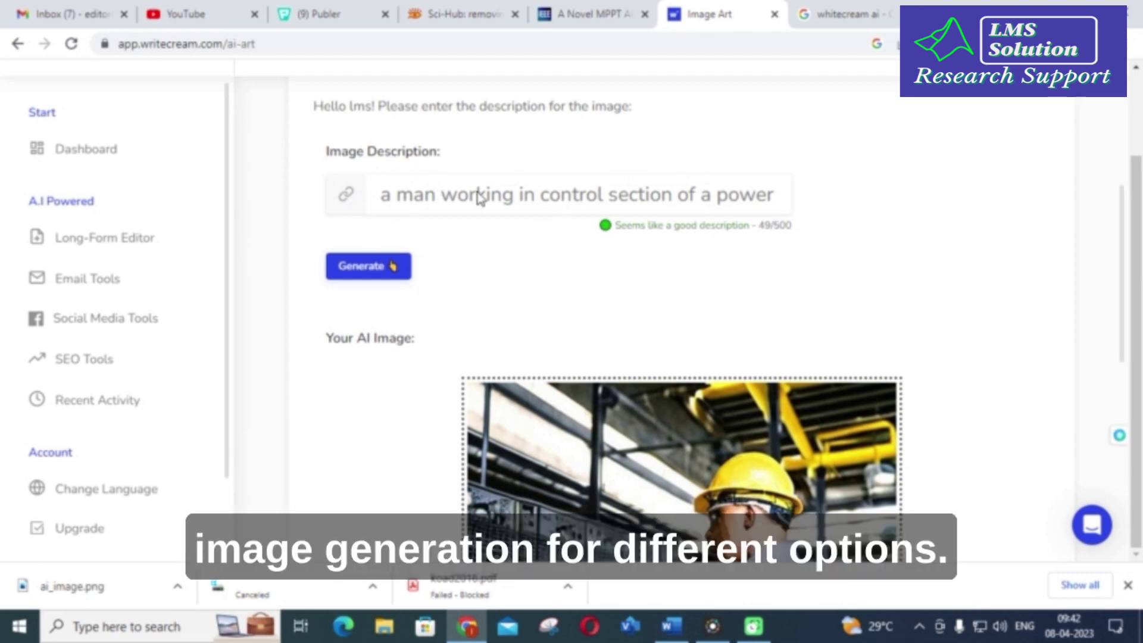
{"action": "left_click", "coordinate": [383, 271]}
{"action": "scroll", "coordinate": [734, 386], "scroll_direction": "down", "scroll_amount": 4}
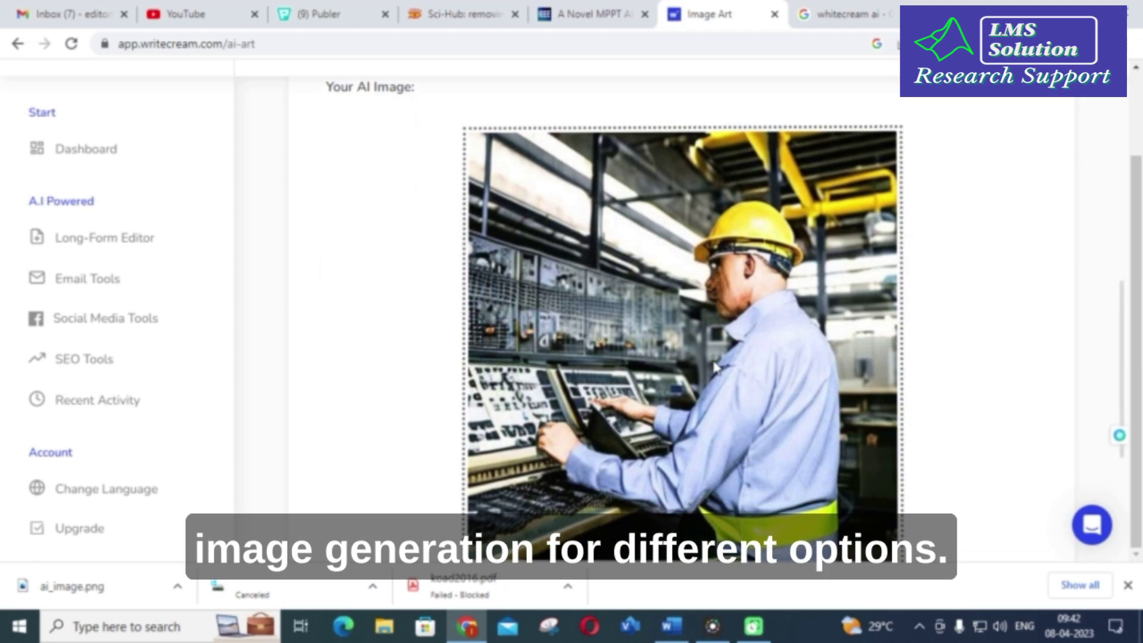
{"action": "scroll", "coordinate": [651, 308], "scroll_direction": "up", "scroll_amount": 3}
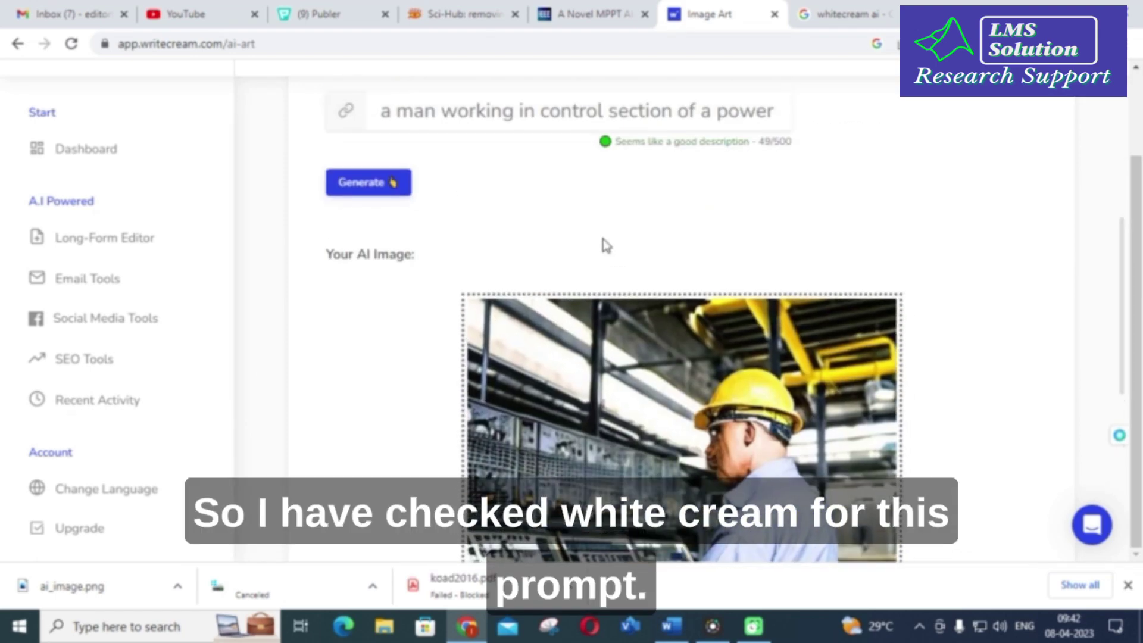
{"action": "scroll", "coordinate": [604, 271], "scroll_direction": "down", "scroll_amount": 3}
{"action": "scroll", "coordinate": [595, 290], "scroll_direction": "up", "scroll_amount": 2}
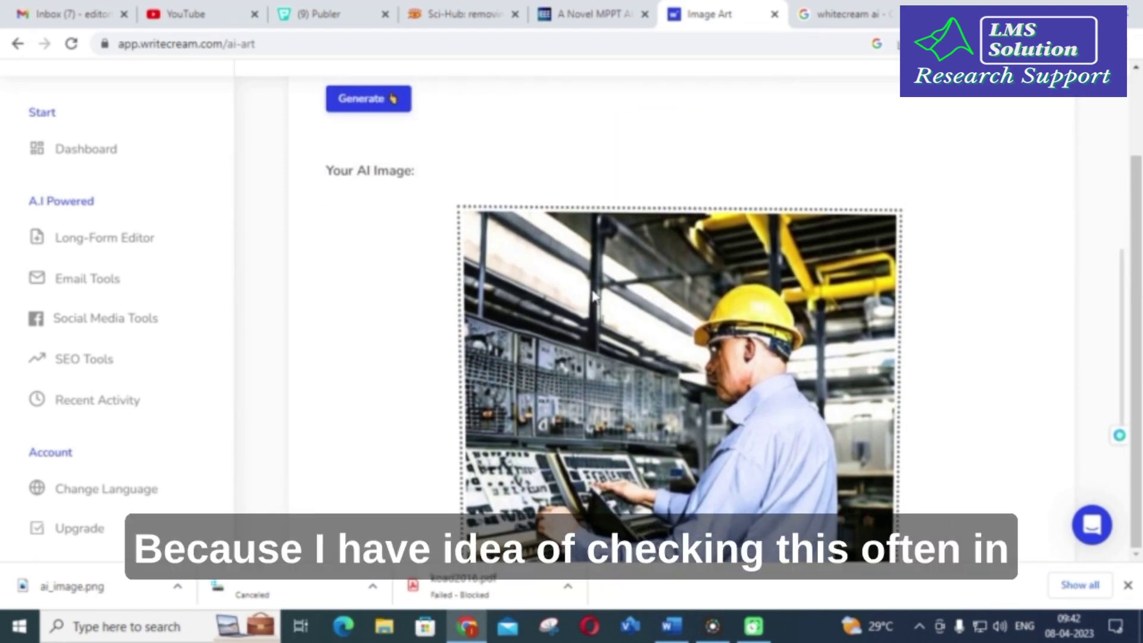
{"action": "left_click", "coordinate": [16, 45]}
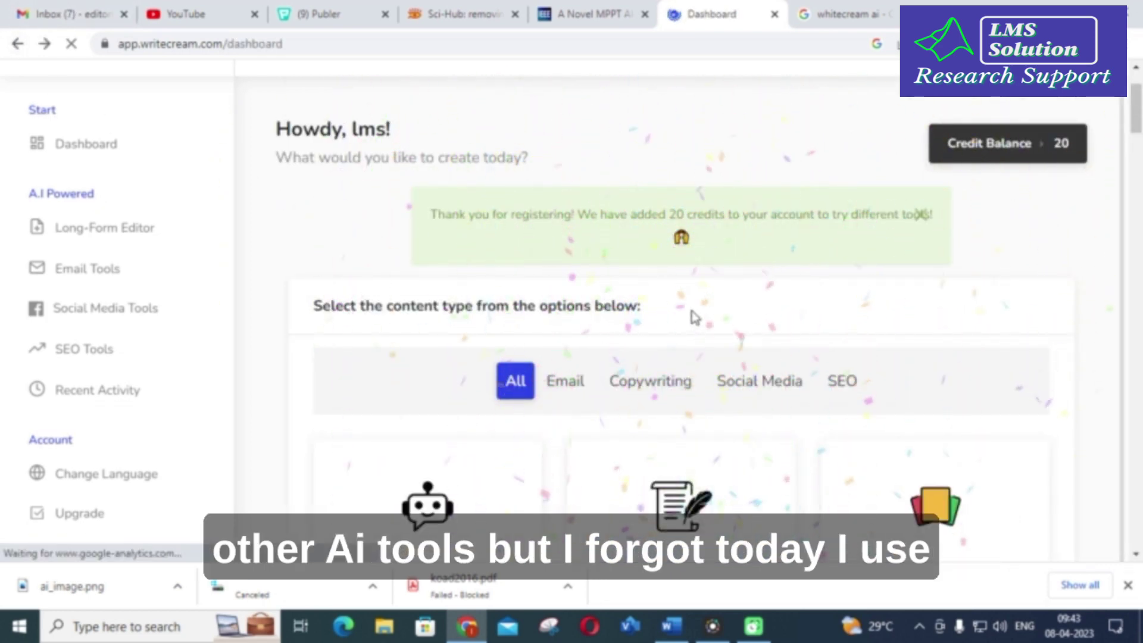
{"action": "scroll", "coordinate": [696, 315], "scroll_direction": "down", "scroll_amount": 5}
{"action": "scroll", "coordinate": [676, 307], "scroll_direction": "down", "scroll_amount": 5}
{"action": "scroll", "coordinate": [667, 303], "scroll_direction": "down", "scroll_amount": 5}
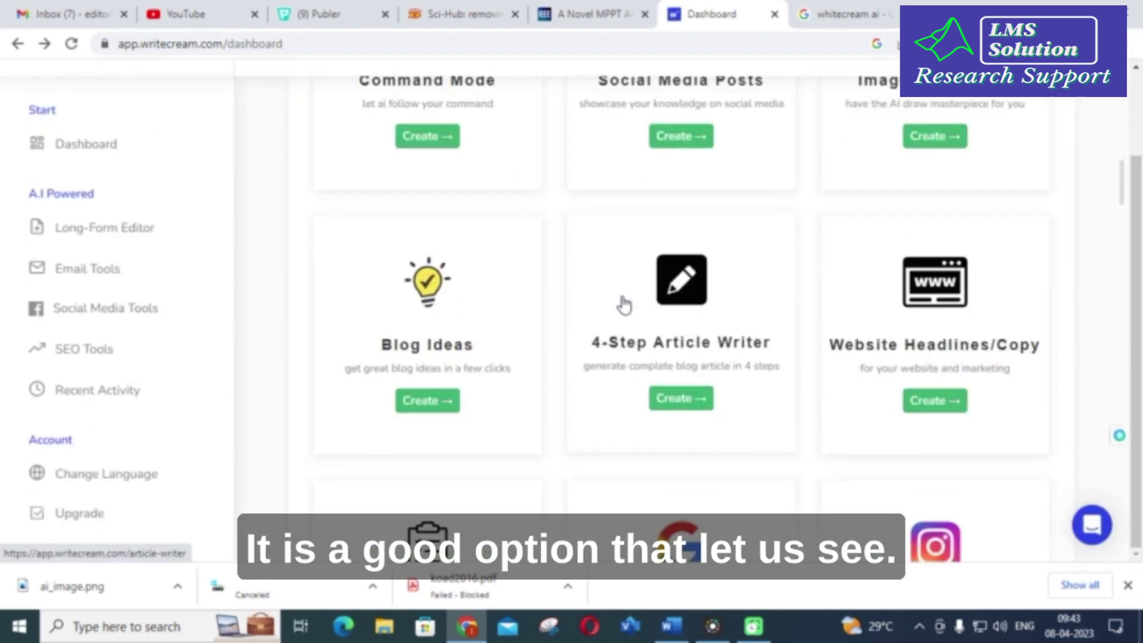
{"action": "scroll", "coordinate": [642, 288], "scroll_direction": "down", "scroll_amount": 10}
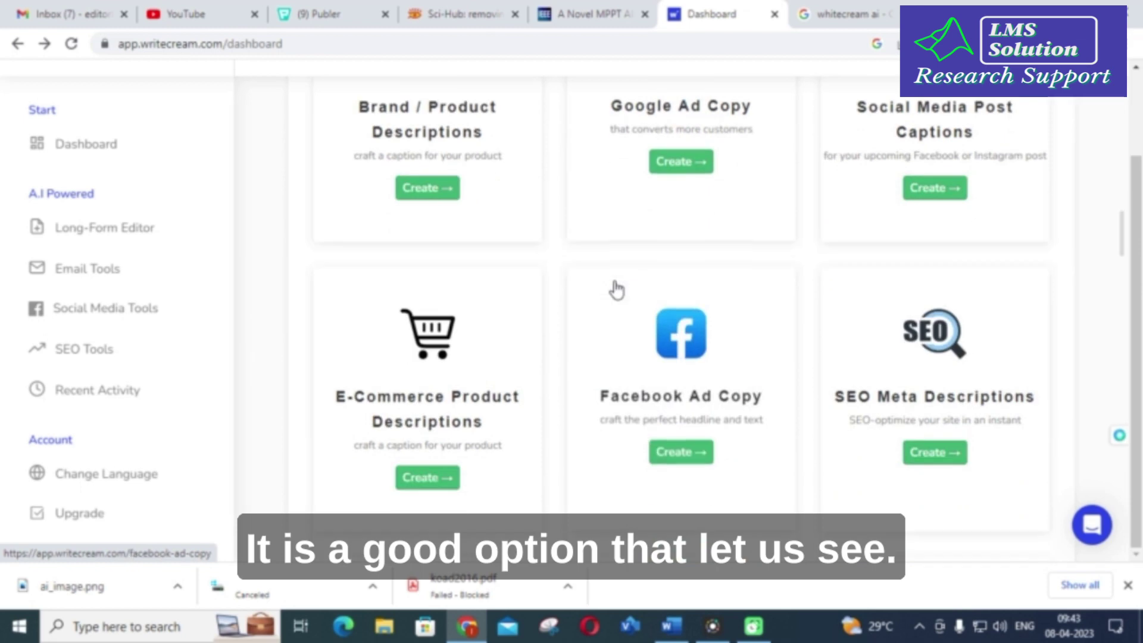
{"action": "scroll", "coordinate": [613, 289], "scroll_direction": "down", "scroll_amount": 3}
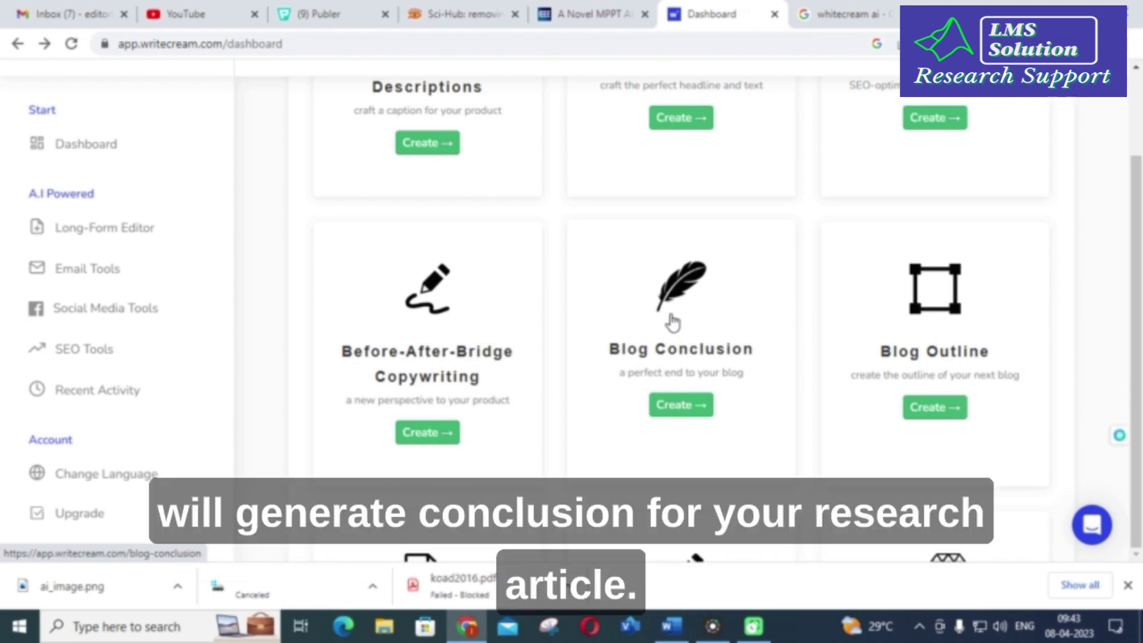
{"action": "scroll", "coordinate": [670, 324], "scroll_direction": "down", "scroll_amount": 5}
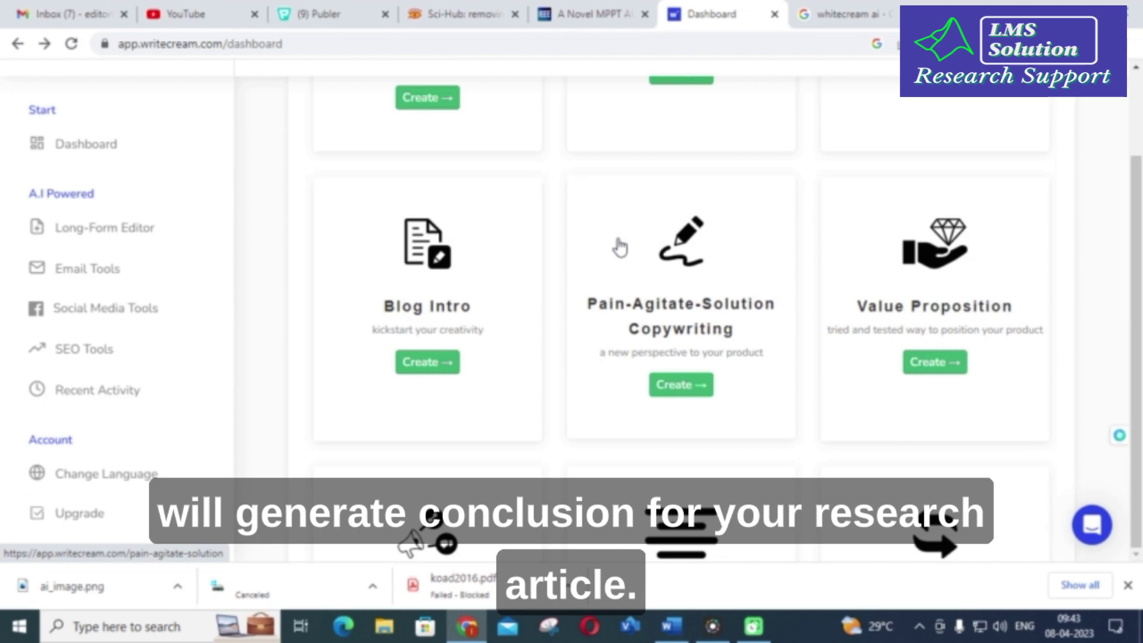
{"action": "scroll", "coordinate": [615, 248], "scroll_direction": "down", "scroll_amount": 1}
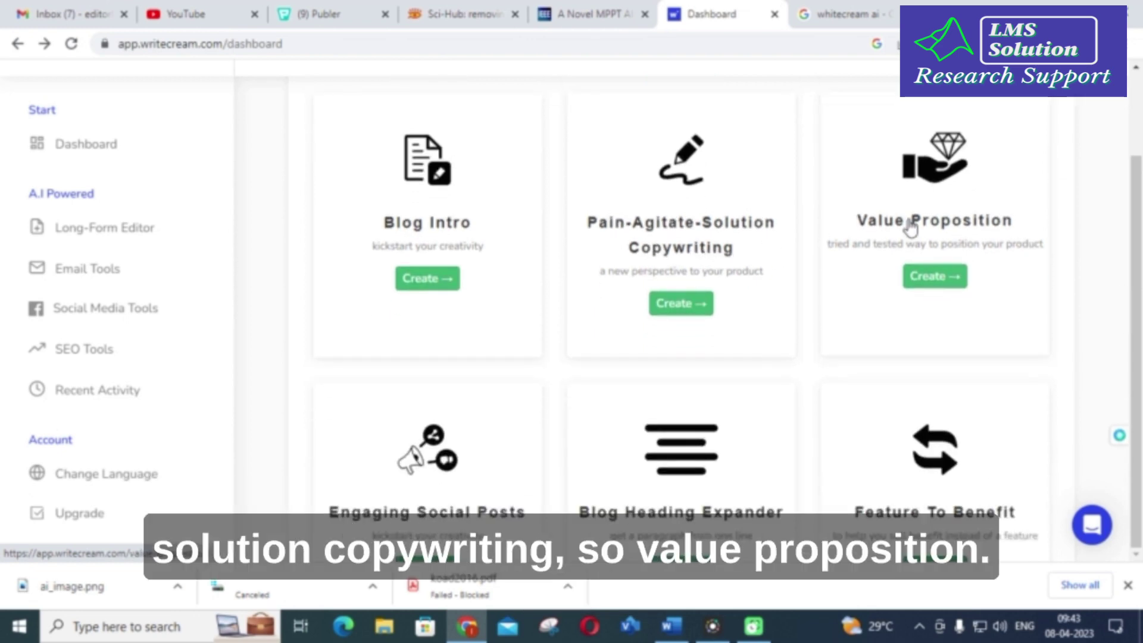
Step: Open the Pain-Agitate-Solution Copywriting form and review its Product/Brand Name and Description fields
{"action": "left_click", "coordinate": [666, 247]}
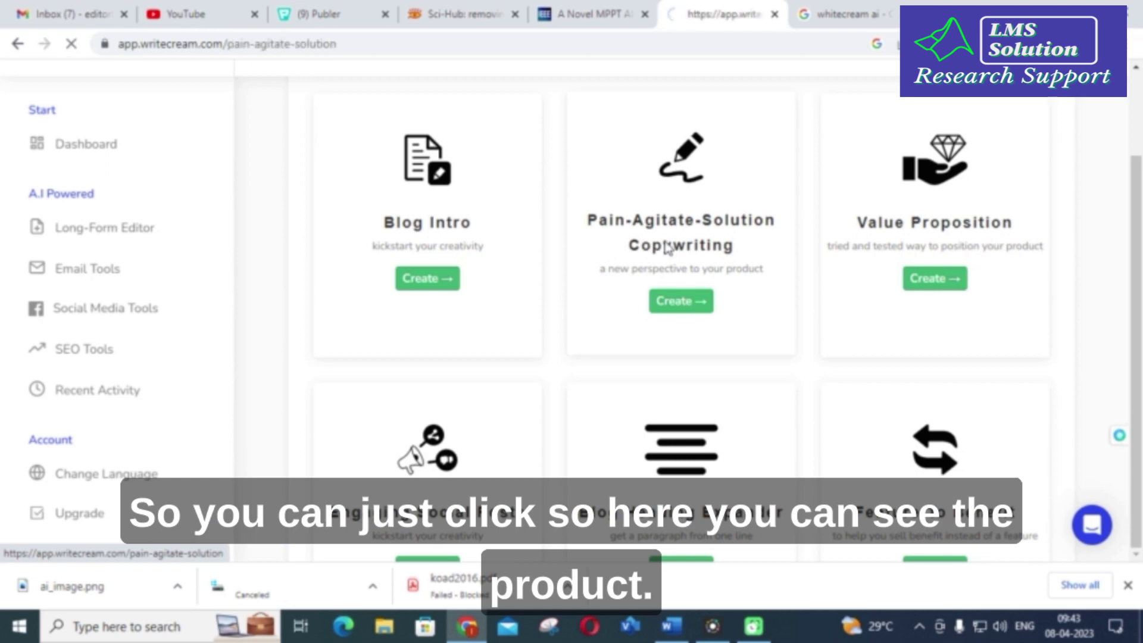
{"action": "scroll", "coordinate": [595, 260], "scroll_direction": "down", "scroll_amount": 1}
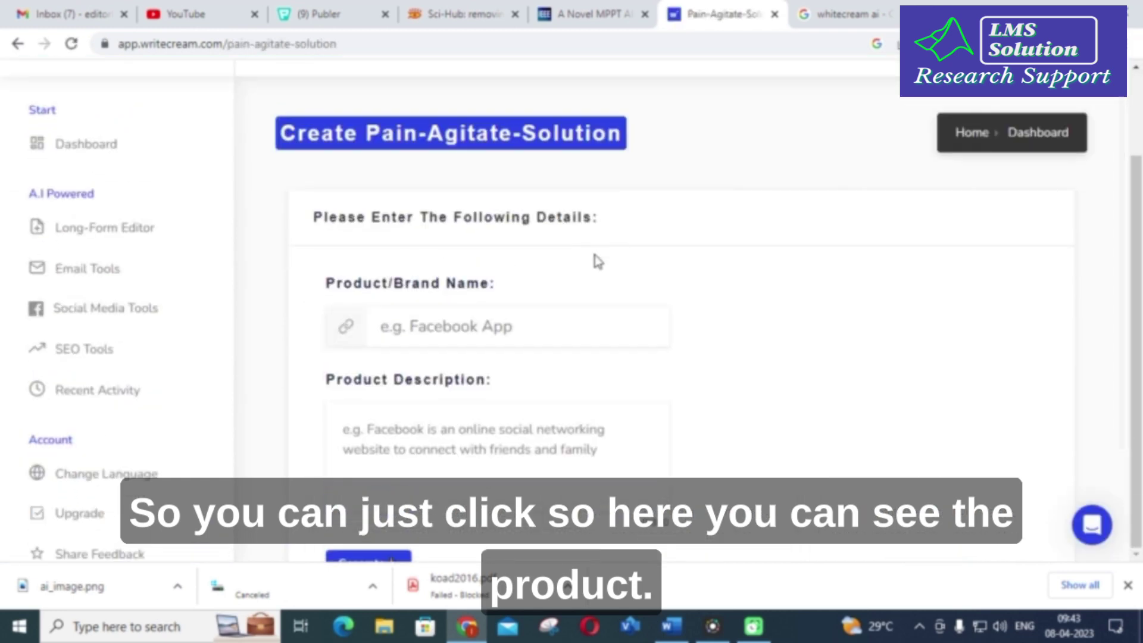
{"action": "scroll", "coordinate": [569, 301], "scroll_direction": "down", "scroll_amount": 2}
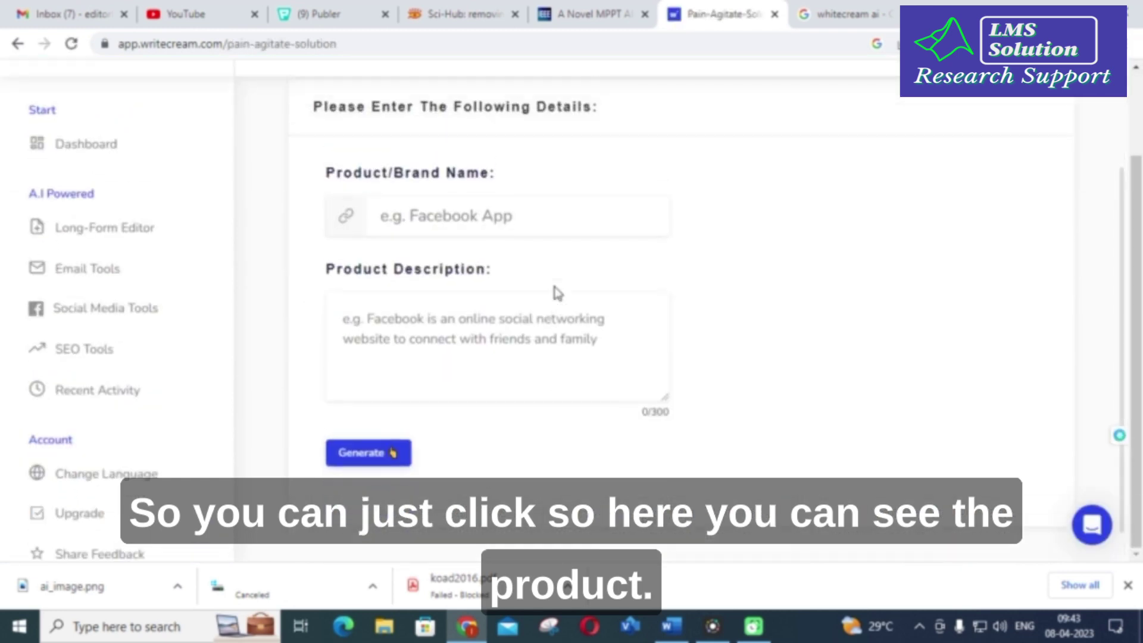
{"action": "scroll", "coordinate": [554, 294], "scroll_direction": "up", "scroll_amount": 2}
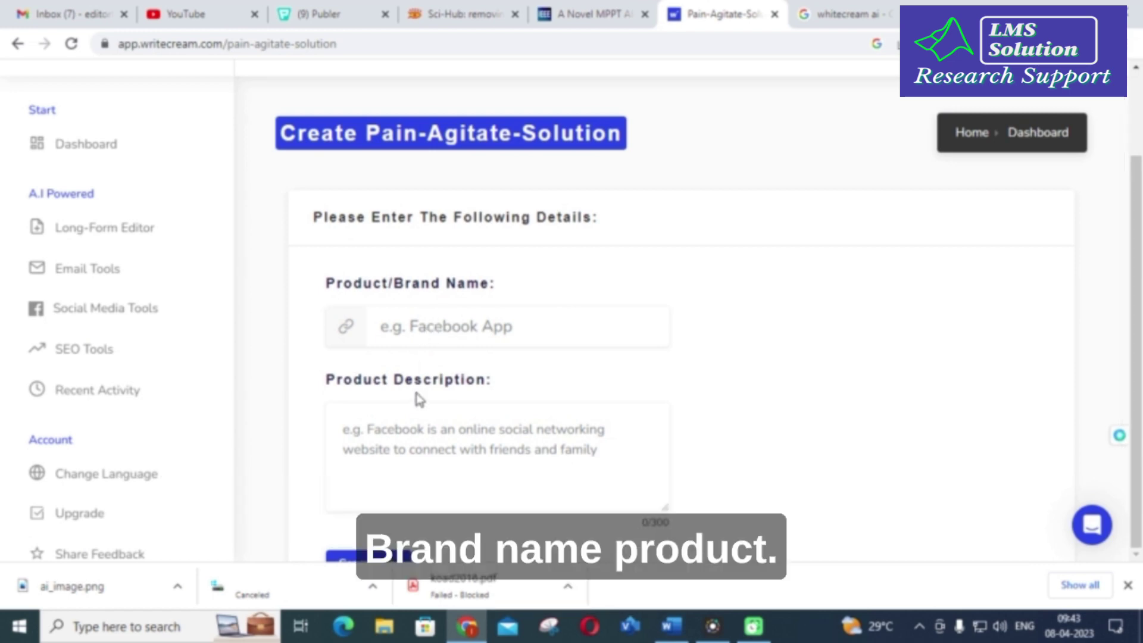
{"action": "scroll", "coordinate": [417, 399], "scroll_direction": "down", "scroll_amount": 2}
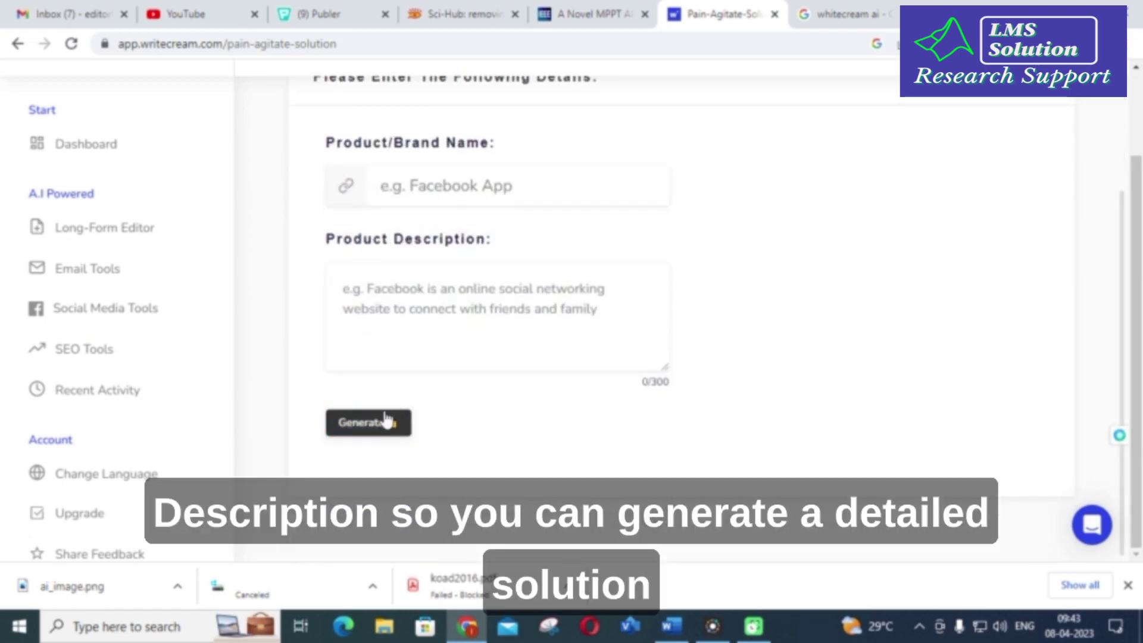
{"action": "scroll", "coordinate": [365, 429], "scroll_direction": "up", "scroll_amount": 2}
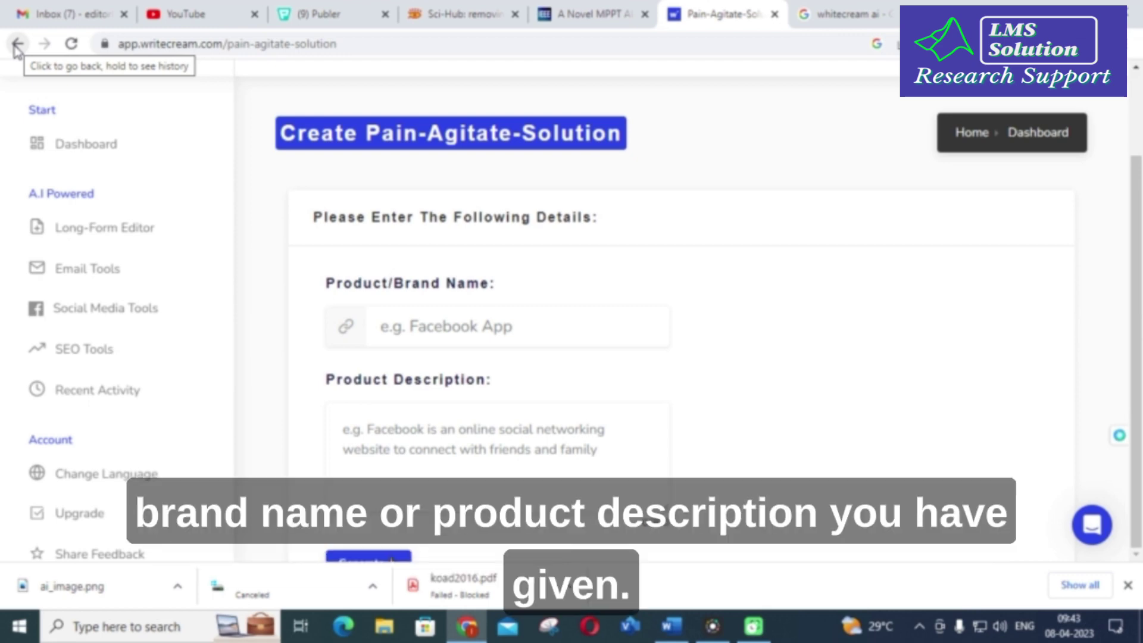
Step: Return to the dashboard, open the Long Form Editor, then browse back out of it
{"action": "left_click", "coordinate": [18, 45]}
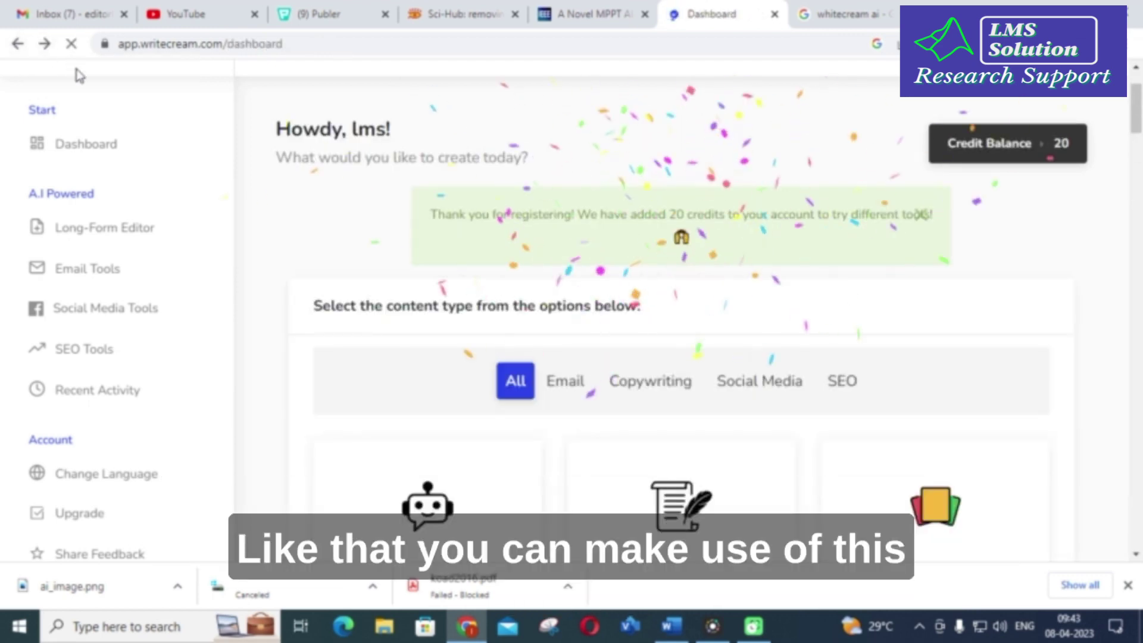
{"action": "scroll", "coordinate": [725, 383], "scroll_direction": "down", "scroll_amount": 8}
{"action": "scroll", "coordinate": [714, 375], "scroll_direction": "down", "scroll_amount": 8}
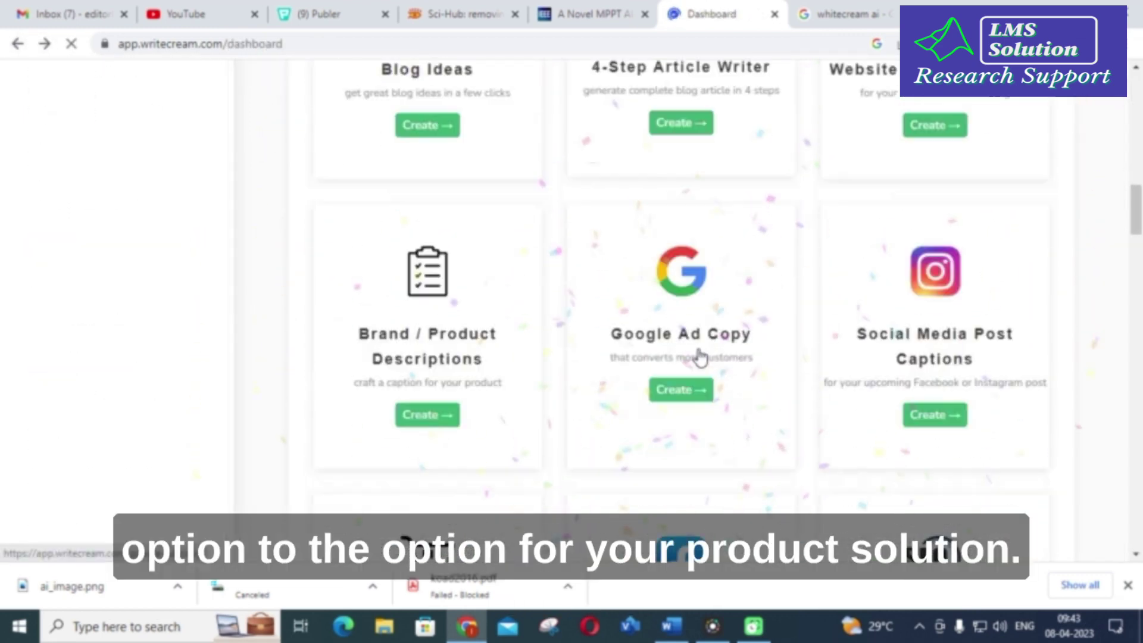
{"action": "scroll", "coordinate": [698, 353], "scroll_direction": "down", "scroll_amount": 5}
{"action": "scroll", "coordinate": [700, 355], "scroll_direction": "down", "scroll_amount": 10}
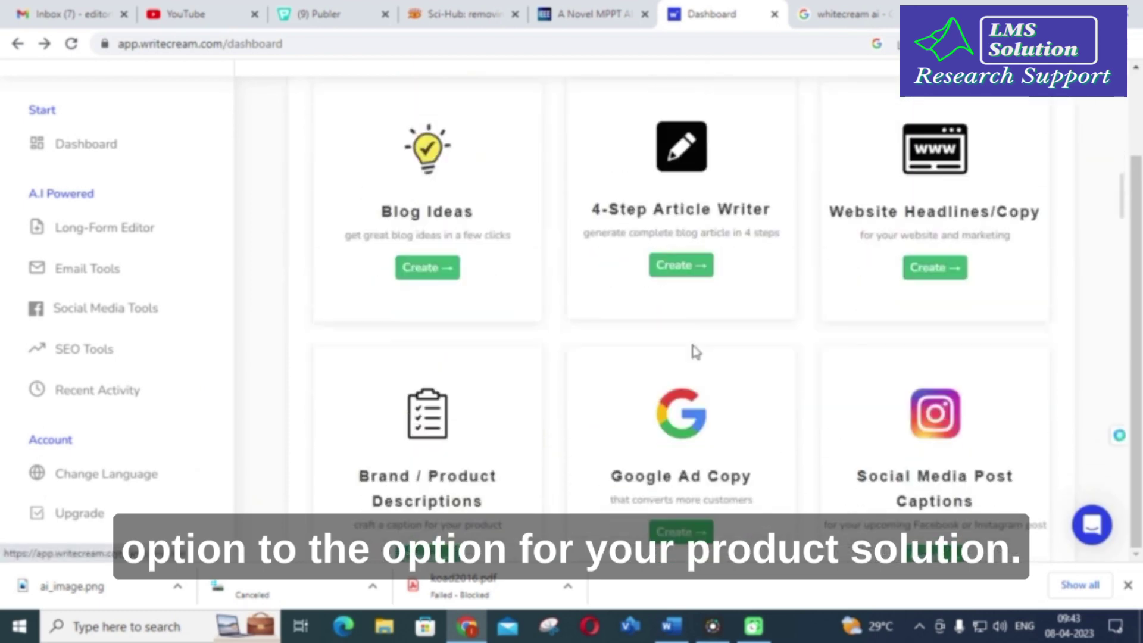
{"action": "scroll", "coordinate": [690, 352], "scroll_direction": "down", "scroll_amount": 15}
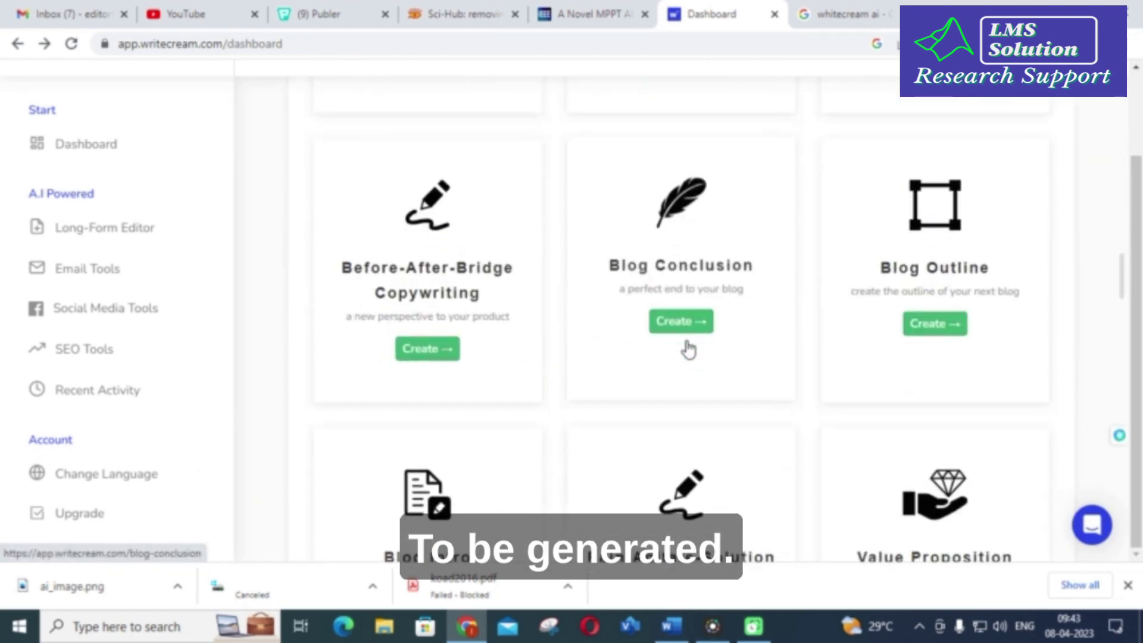
{"action": "scroll", "coordinate": [689, 350], "scroll_direction": "down", "scroll_amount": 7}
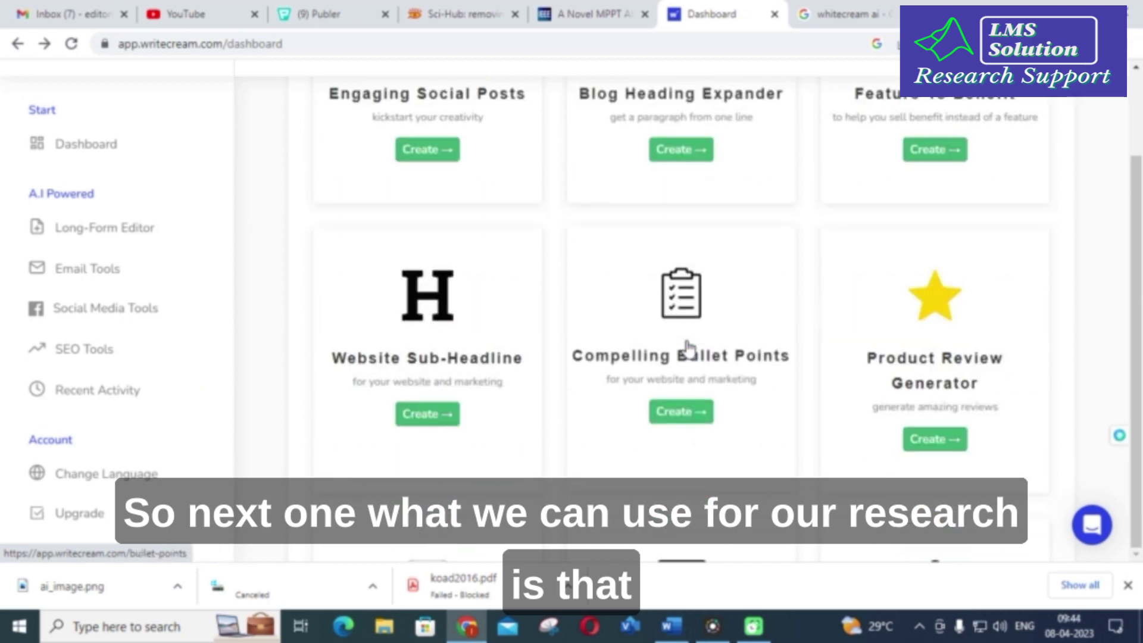
{"action": "scroll", "coordinate": [689, 348], "scroll_direction": "down", "scroll_amount": 4}
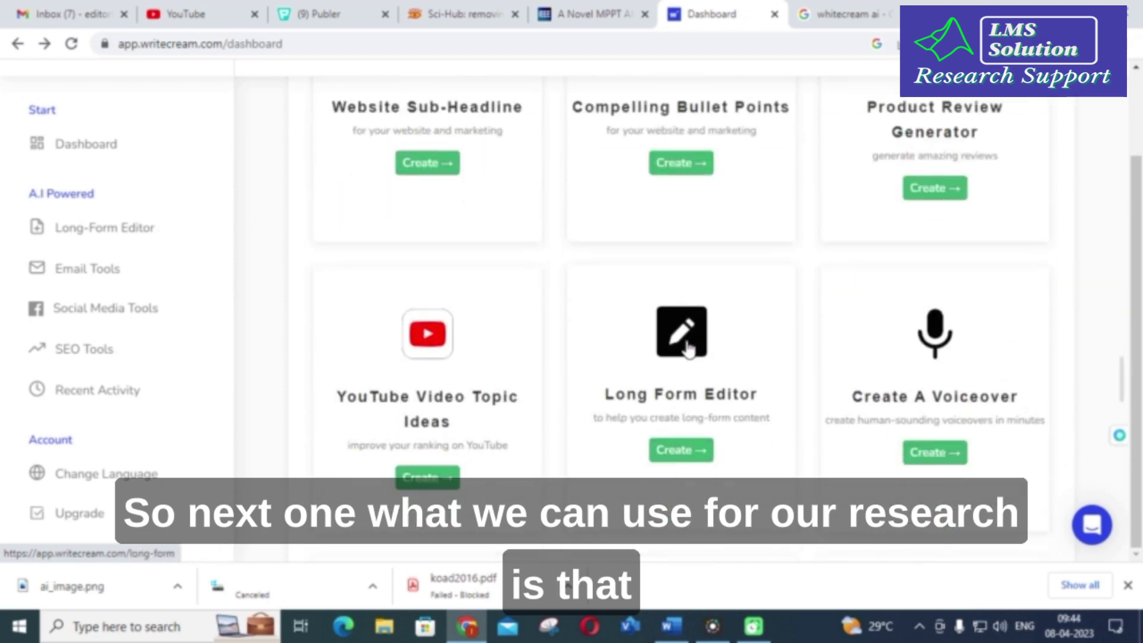
{"action": "left_click", "coordinate": [670, 409]}
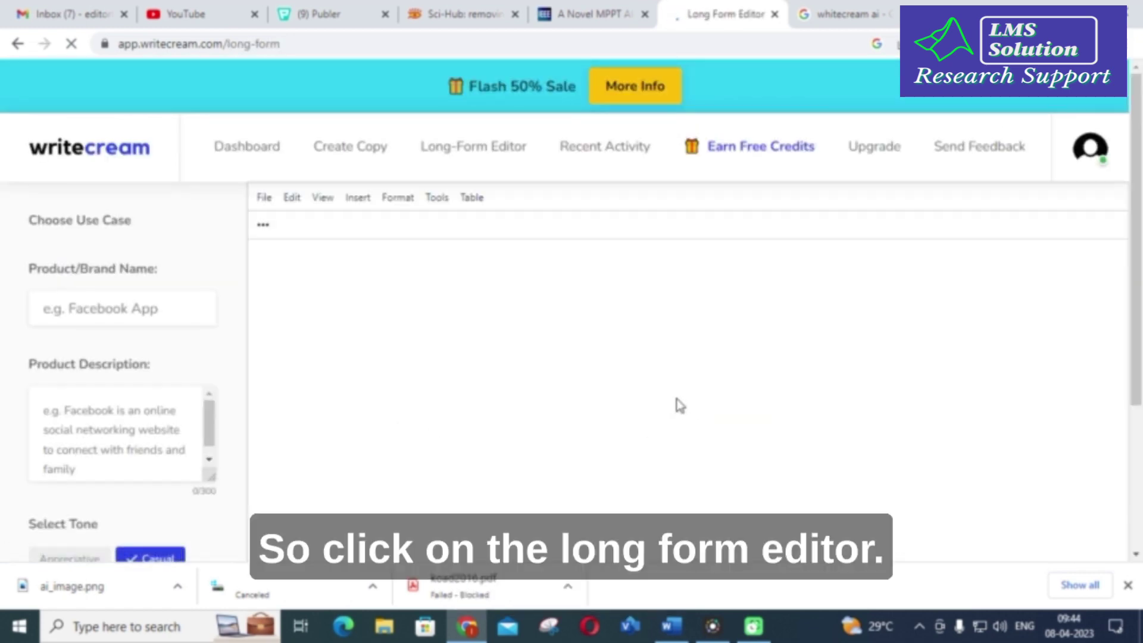
{"action": "scroll", "coordinate": [488, 294], "scroll_direction": "down", "scroll_amount": 1}
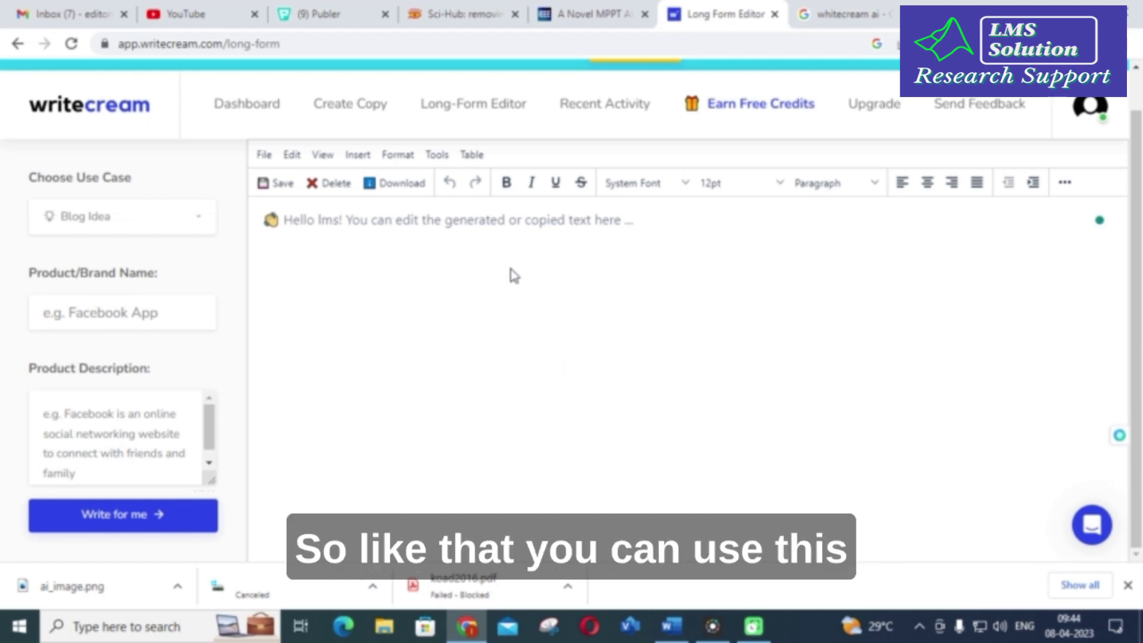
{"action": "left_click", "coordinate": [18, 44]}
Step: Scroll the dashboard down to the Paraphraser, Email Copy and Plagiarism Checker cards
{"action": "scroll", "coordinate": [619, 448], "scroll_direction": "down", "scroll_amount": 20}
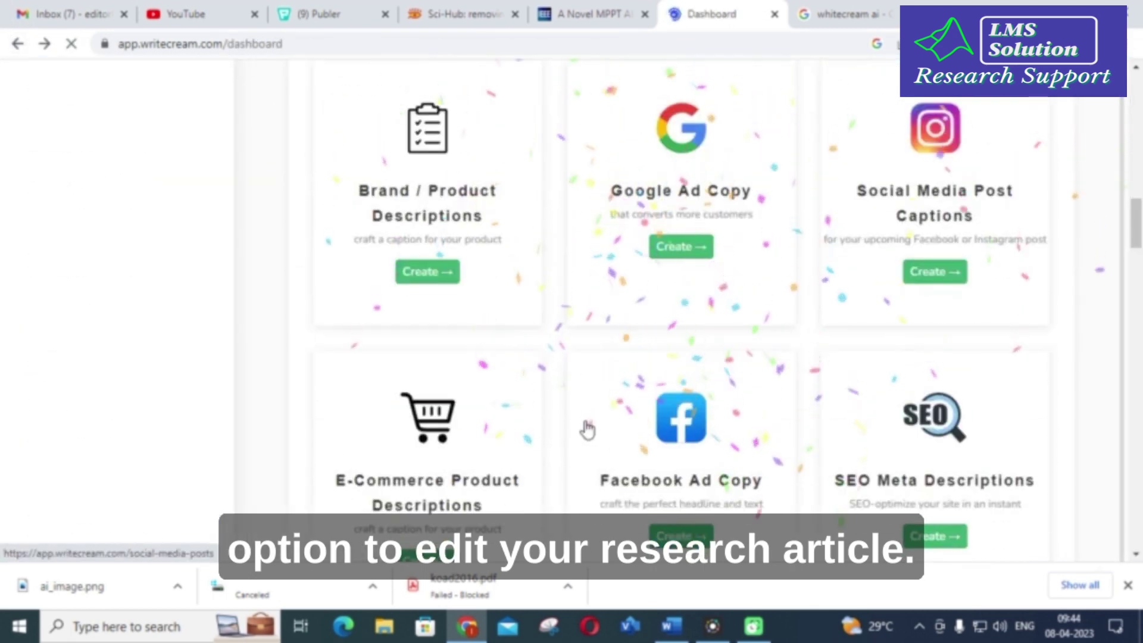
{"action": "scroll", "coordinate": [562, 409], "scroll_direction": "down", "scroll_amount": 18}
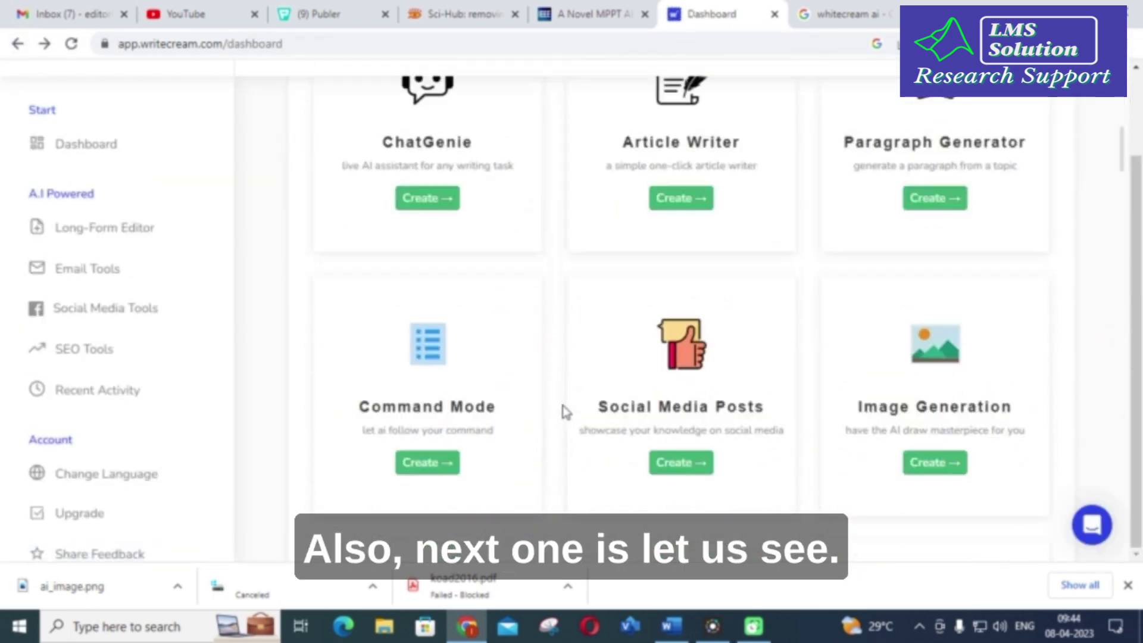
{"action": "scroll", "coordinate": [559, 410], "scroll_direction": "down", "scroll_amount": 17}
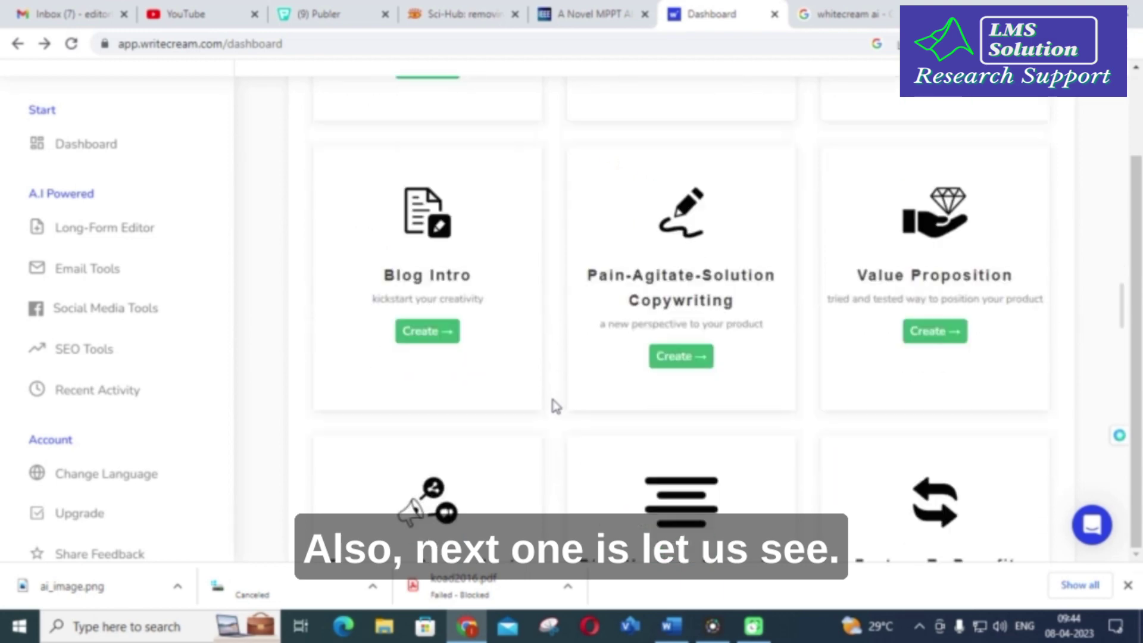
{"action": "scroll", "coordinate": [551, 402], "scroll_direction": "down", "scroll_amount": 13}
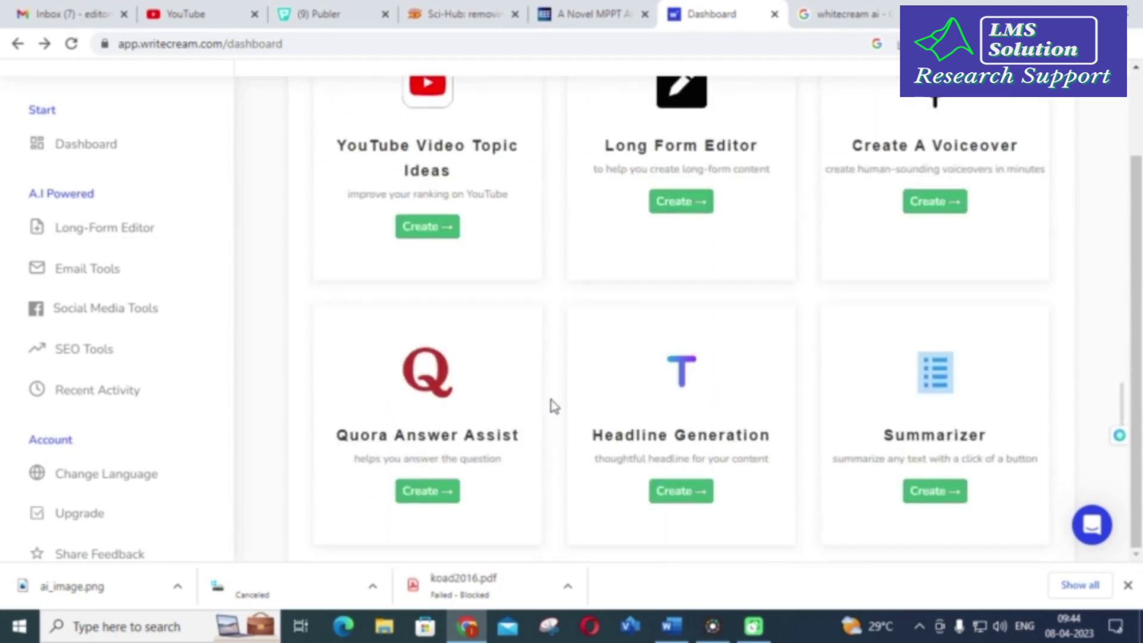
{"action": "scroll", "coordinate": [553, 405], "scroll_direction": "down", "scroll_amount": 1}
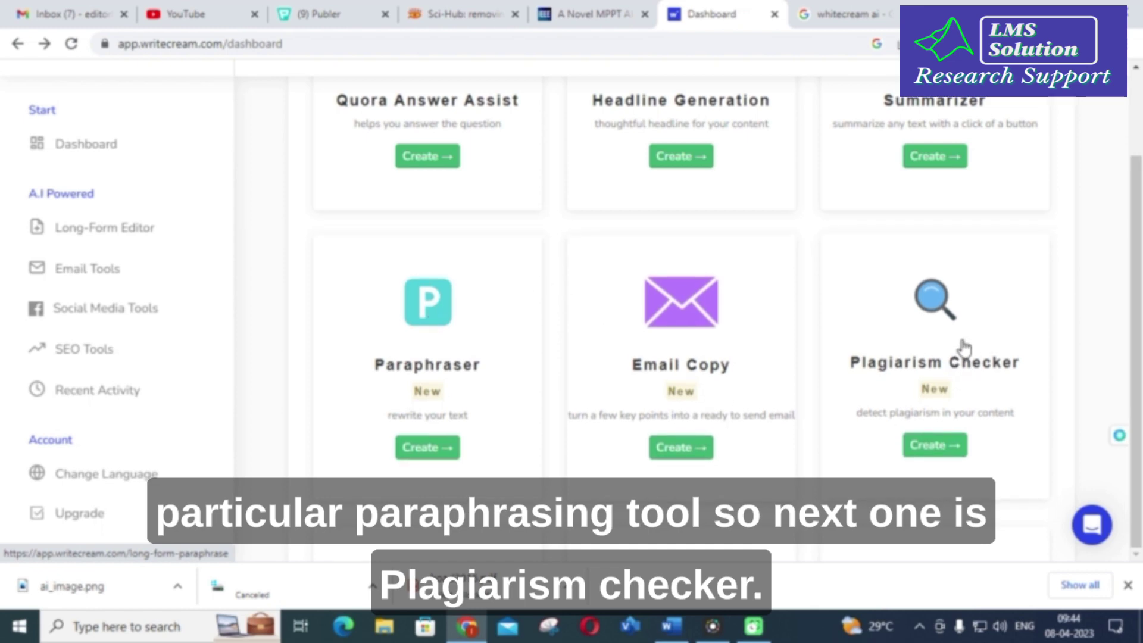
{"action": "scroll", "coordinate": [926, 360], "scroll_direction": "down", "scroll_amount": 3}
{"action": "scroll", "coordinate": [929, 321], "scroll_direction": "up", "scroll_amount": 1}
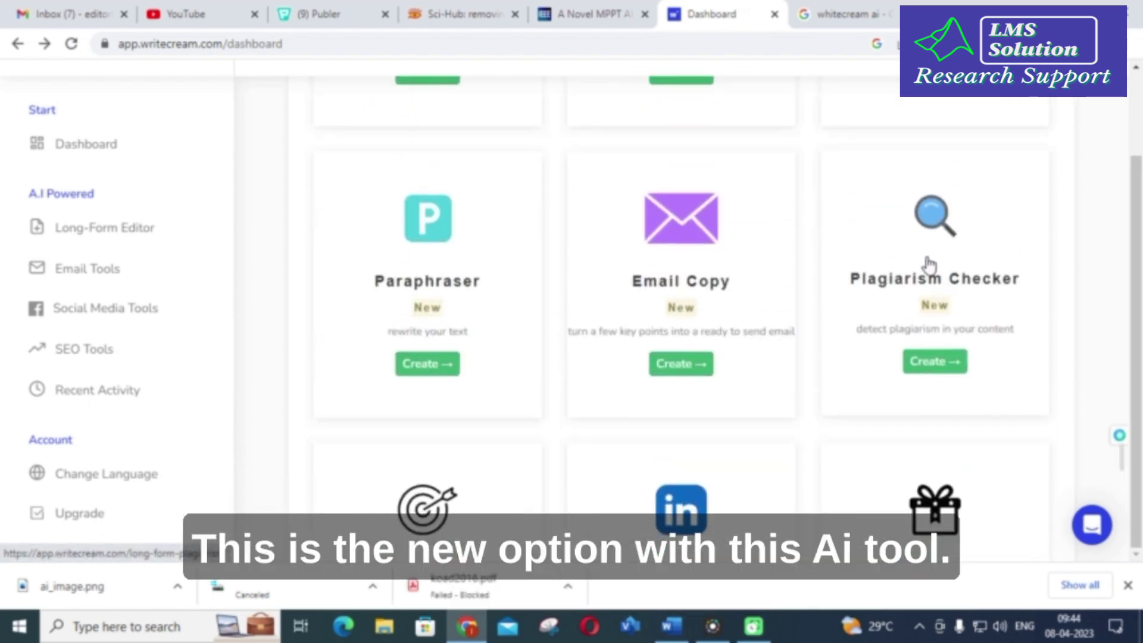
Step: Run the Plagiarism Checker on the photovoltaic system paragraph
{"action": "left_click", "coordinate": [934, 274]}
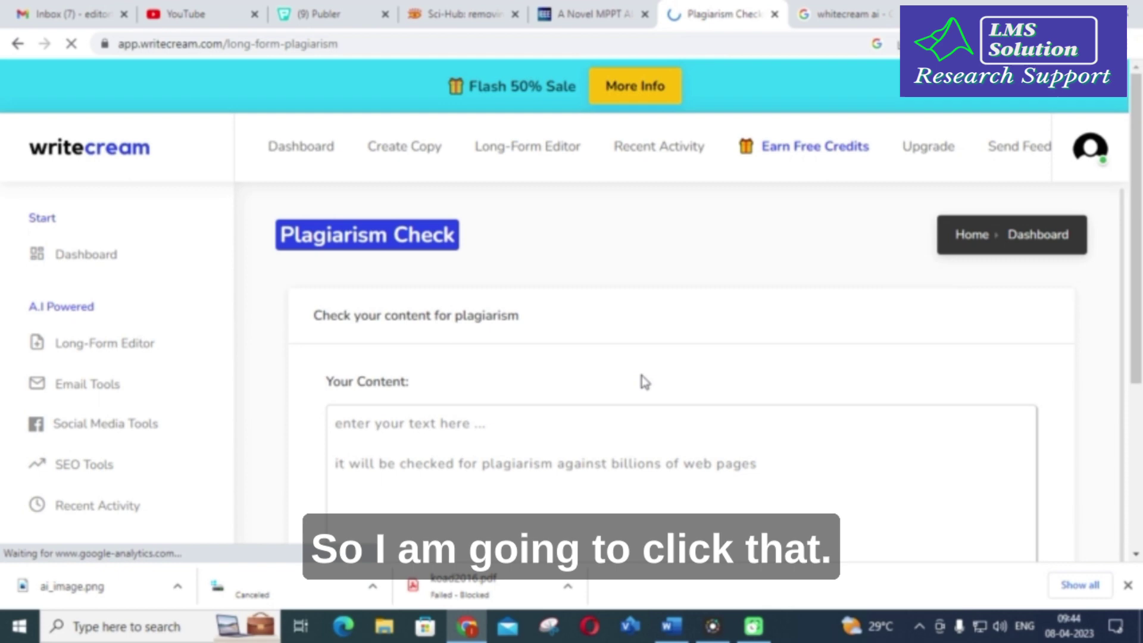
{"action": "scroll", "coordinate": [743, 366], "scroll_direction": "down", "scroll_amount": 2}
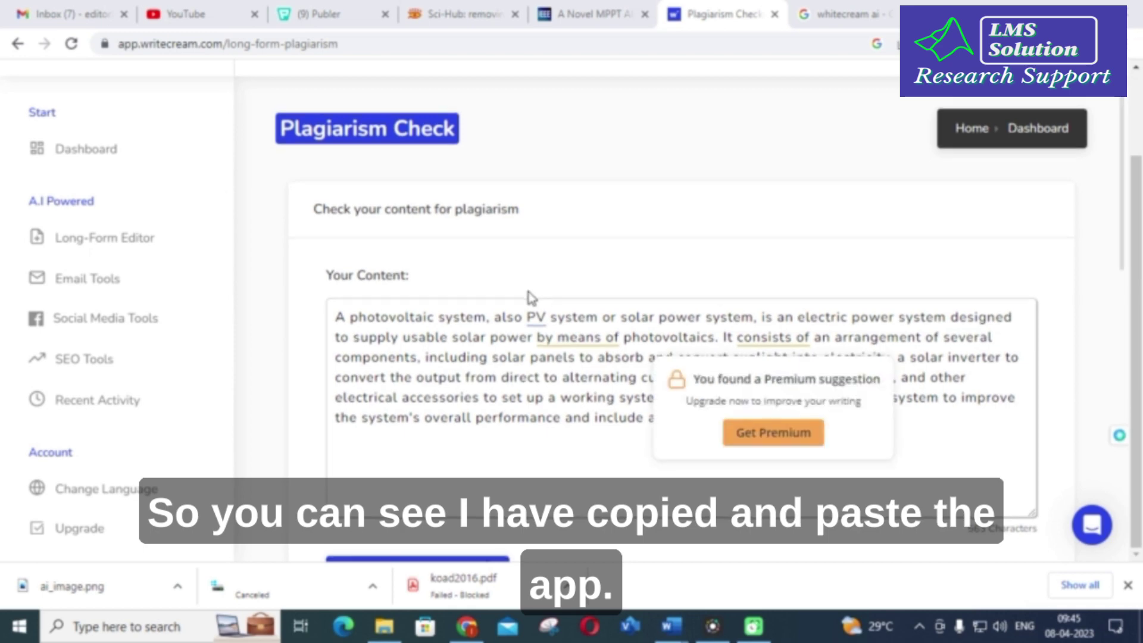
{"action": "scroll", "coordinate": [473, 268], "scroll_direction": "down", "scroll_amount": 1}
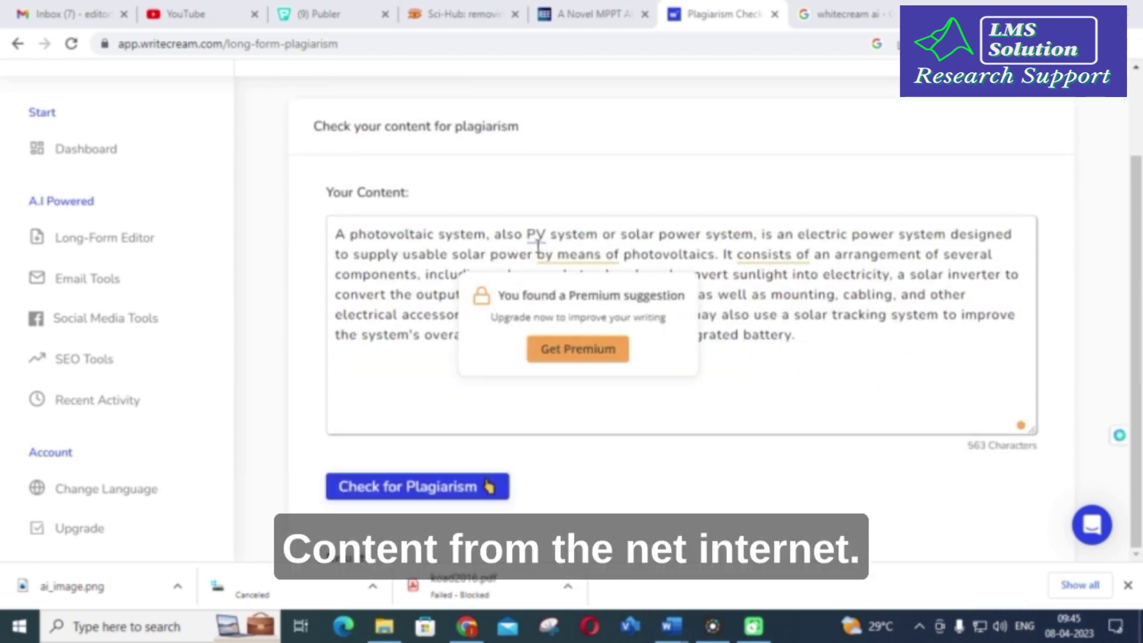
{"action": "scroll", "coordinate": [497, 234], "scroll_direction": "down", "scroll_amount": 4}
{"action": "scroll", "coordinate": [399, 265], "scroll_direction": "down", "scroll_amount": 3}
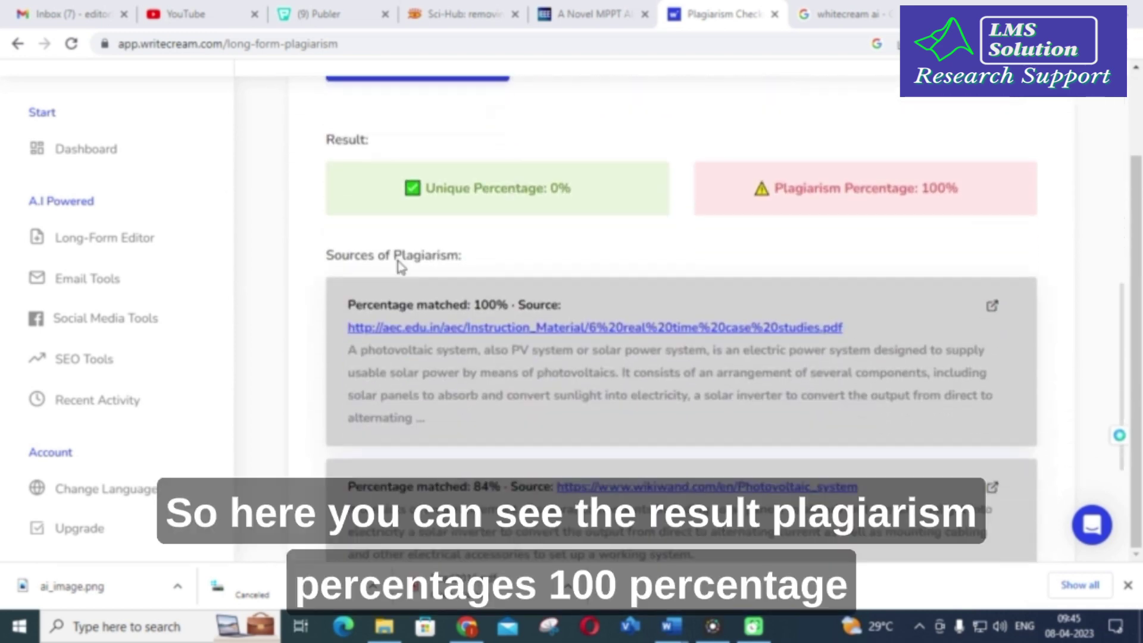
Step: Review the 100% plagiarised, 0% unique result, then go back to the dashboard
{"action": "scroll", "coordinate": [488, 178], "scroll_direction": "up", "scroll_amount": 1}
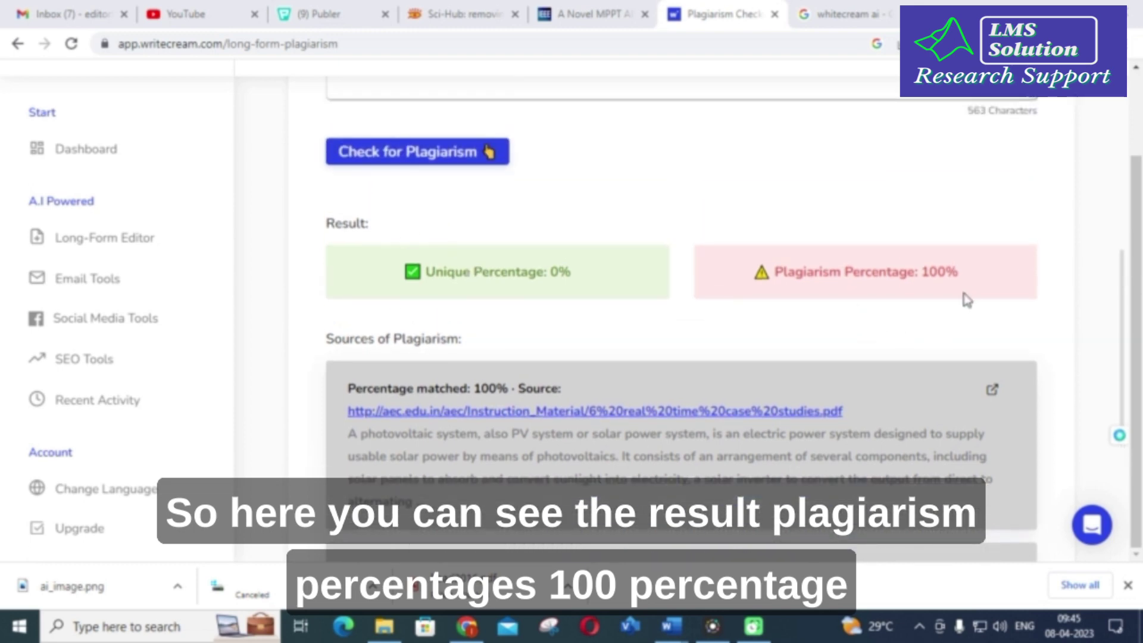
{"action": "scroll", "coordinate": [958, 285], "scroll_direction": "down", "scroll_amount": 1}
{"action": "scroll", "coordinate": [949, 211], "scroll_direction": "down", "scroll_amount": 2}
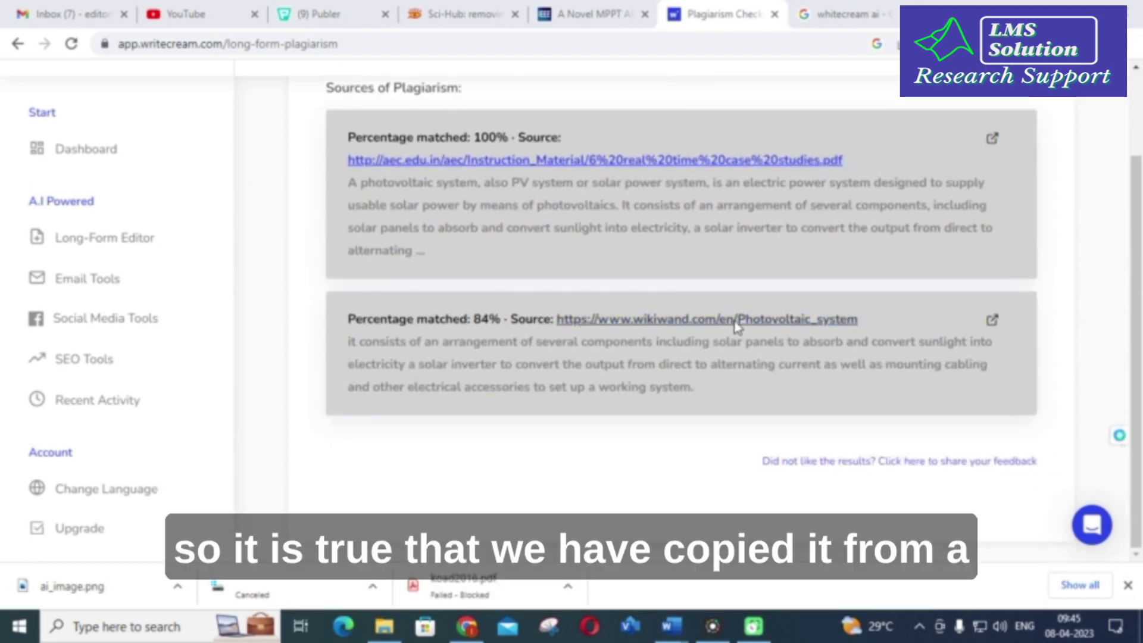
{"action": "scroll", "coordinate": [640, 349], "scroll_direction": "up", "scroll_amount": 3}
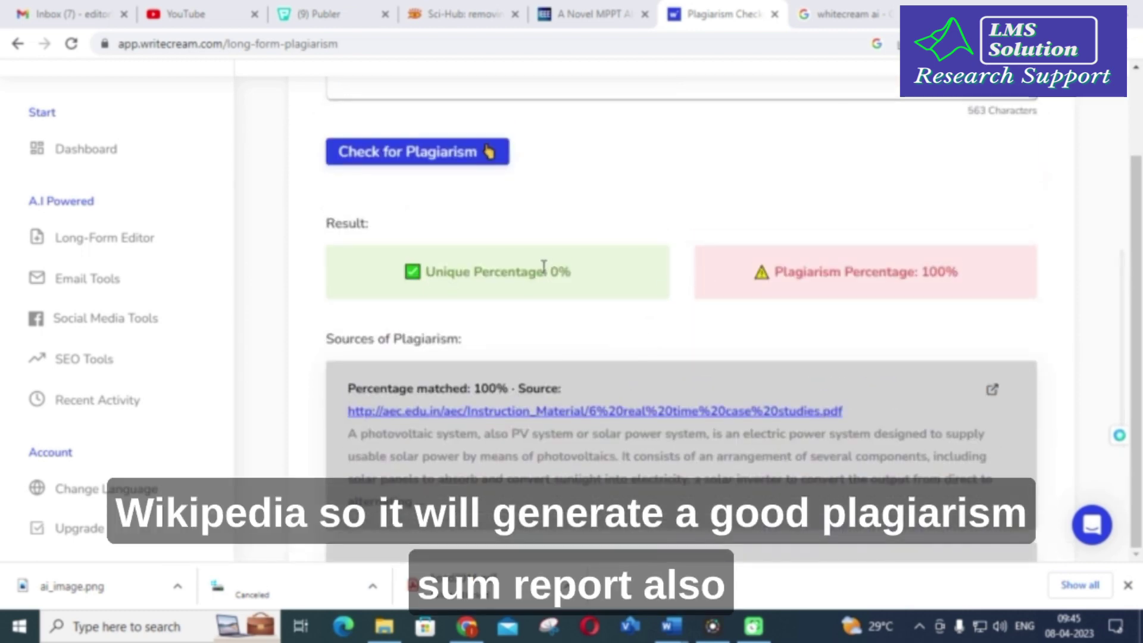
{"action": "scroll", "coordinate": [469, 262], "scroll_direction": "up", "scroll_amount": 3}
{"action": "scroll", "coordinate": [467, 398], "scroll_direction": "up", "scroll_amount": 5}
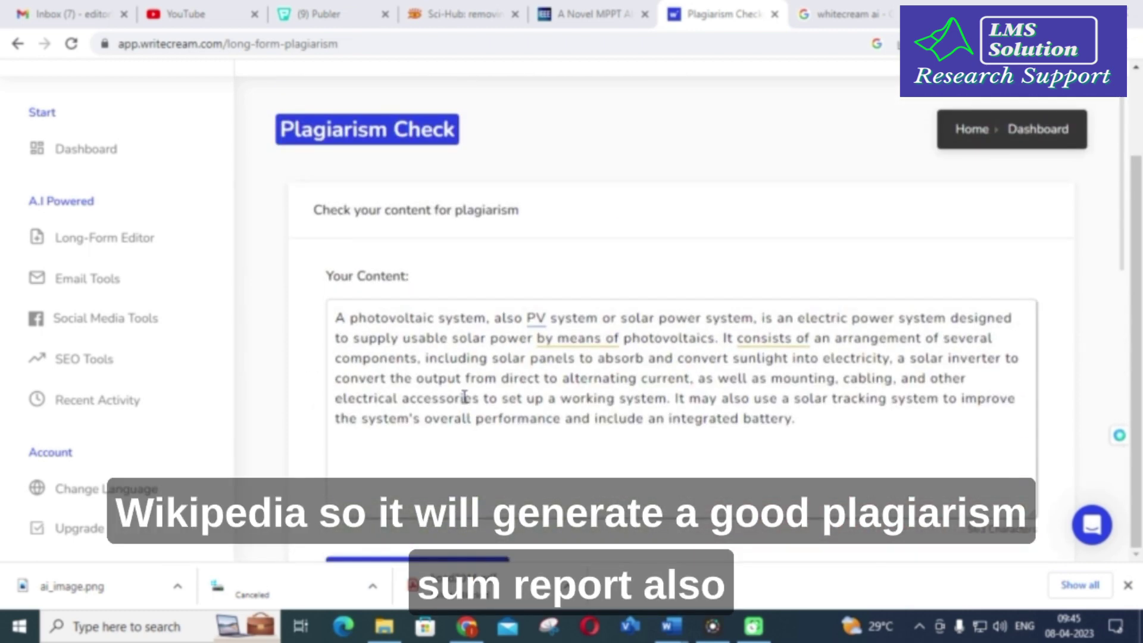
{"action": "left_click", "coordinate": [18, 44]}
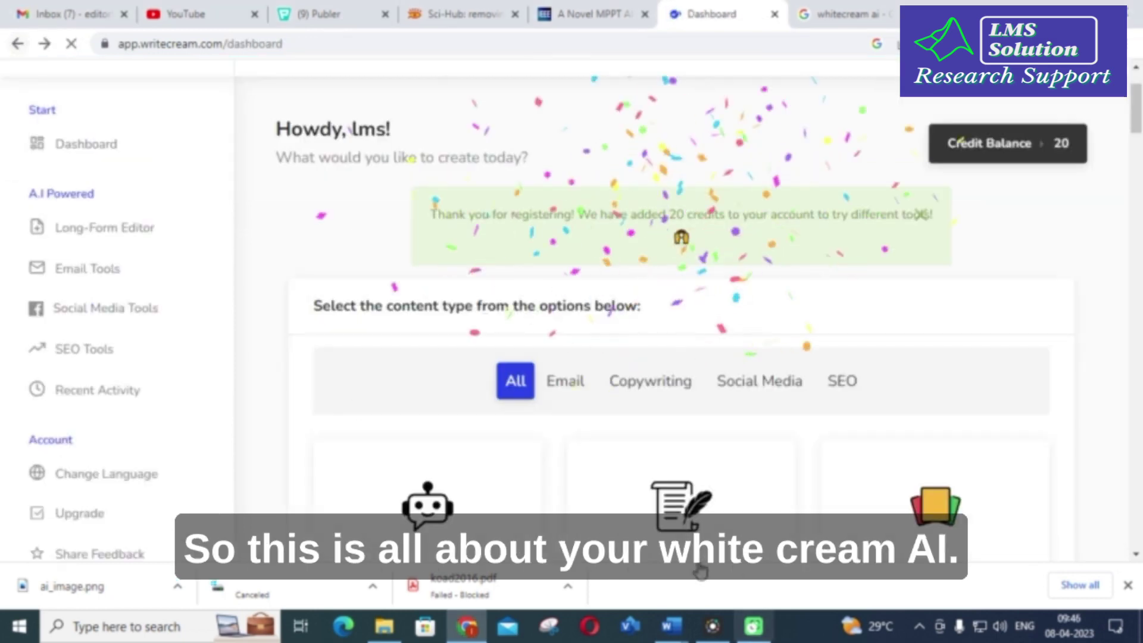
Step: Scroll the dashboard to the ChatGenie, Article Writer and Paragraph Generator cards
{"action": "scroll", "coordinate": [726, 355], "scroll_direction": "down", "scroll_amount": 15}
{"action": "scroll", "coordinate": [716, 360], "scroll_direction": "down", "scroll_amount": 20}
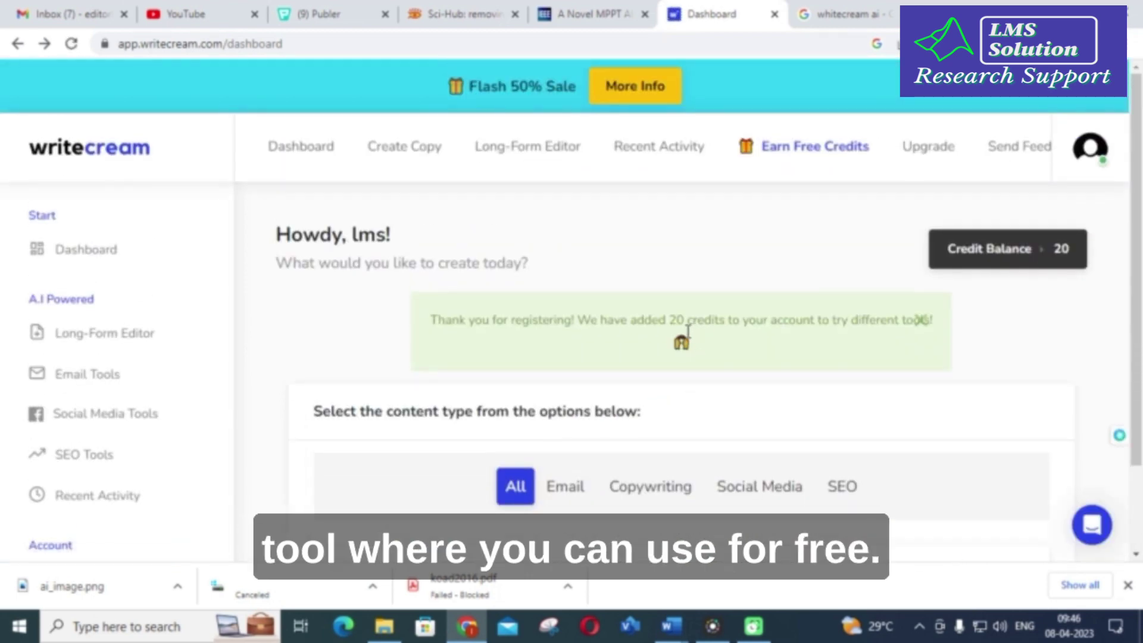
{"action": "scroll", "coordinate": [845, 370], "scroll_direction": "down", "scroll_amount": 6}
{"action": "scroll", "coordinate": [809, 372], "scroll_direction": "up", "scroll_amount": 2}
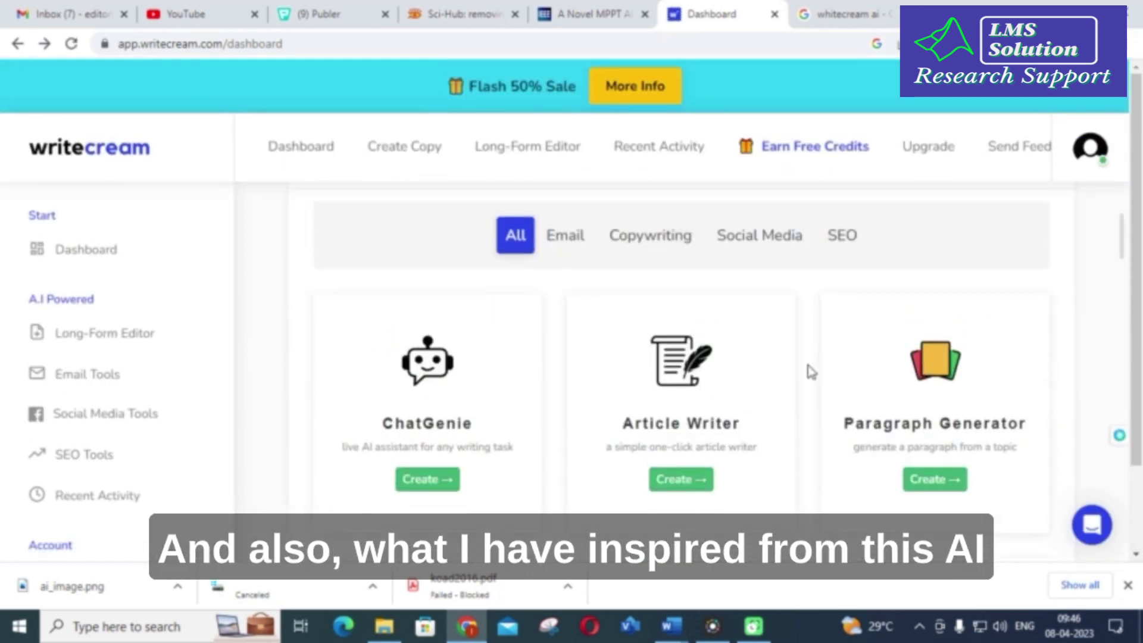